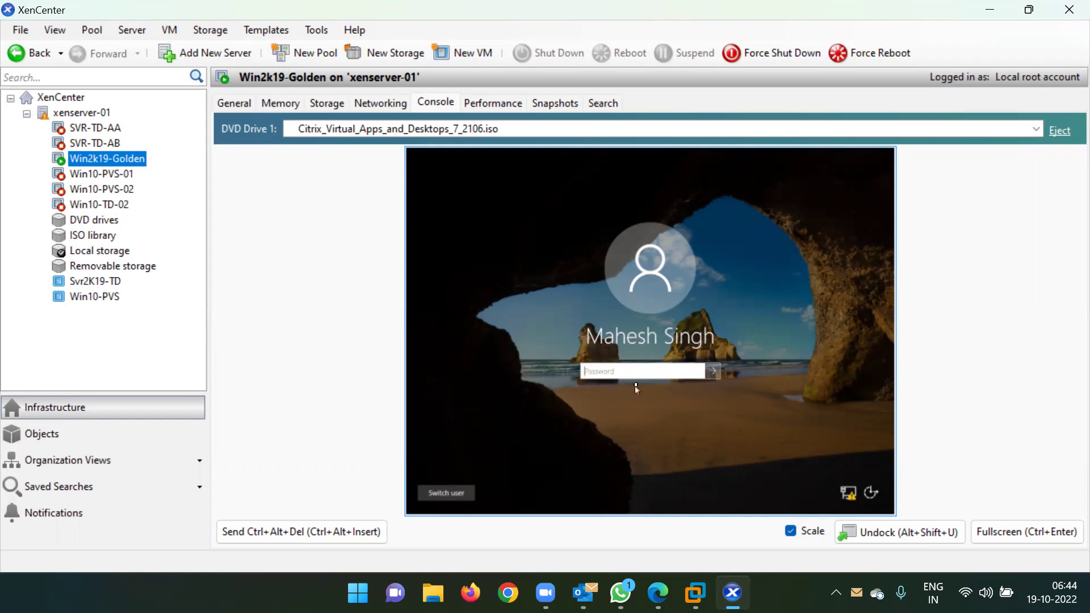
# - Sign in to the Win2k19-Golden virtual machine by entering the account password
pyautogui.write('•••••••')
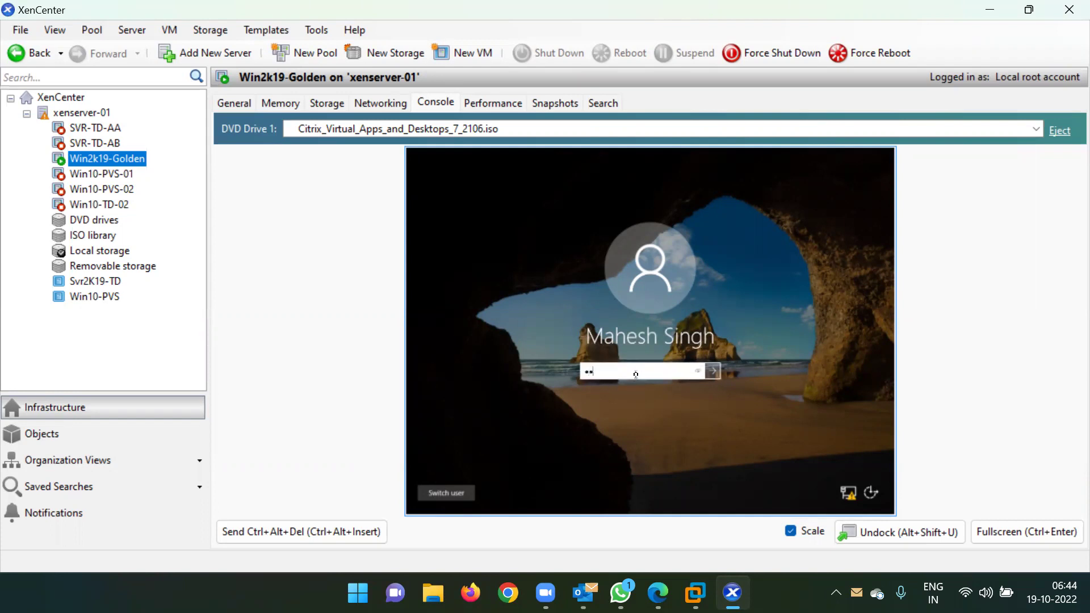
pyautogui.write('••')
pyautogui.press('Return')
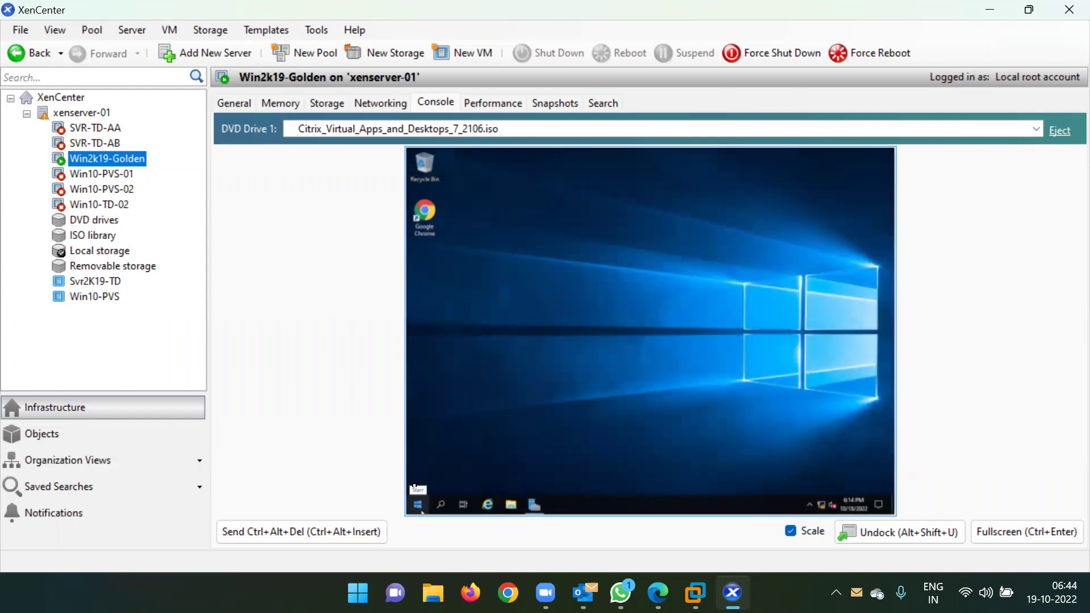
# - Shut down Windows on the Win2k19-Golden virtual machine with the reason Other (Unplanned)
pyautogui.click(417, 504)
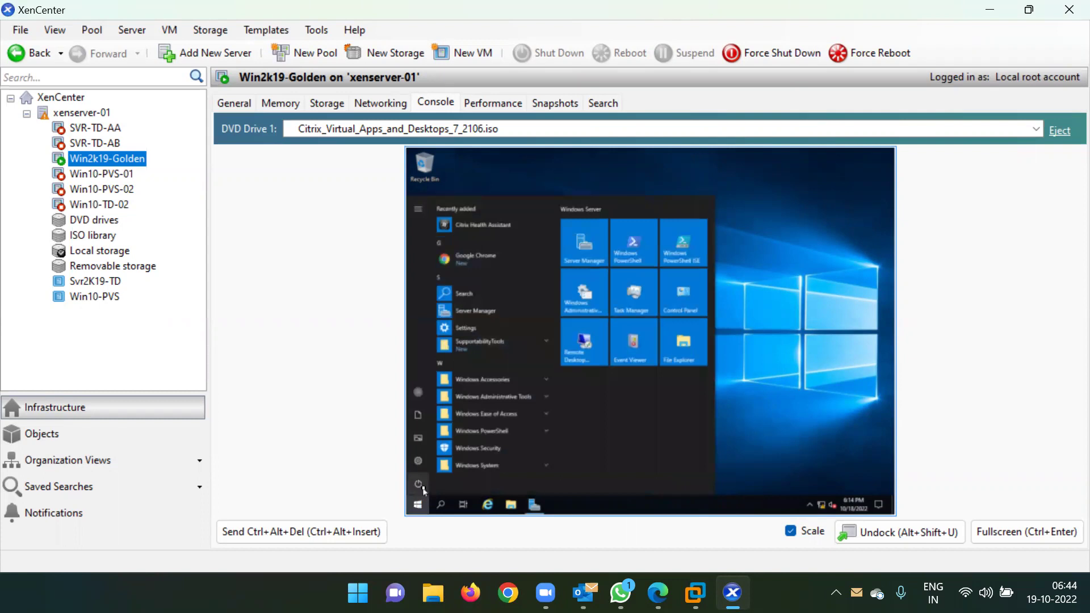
pyautogui.click(423, 487)
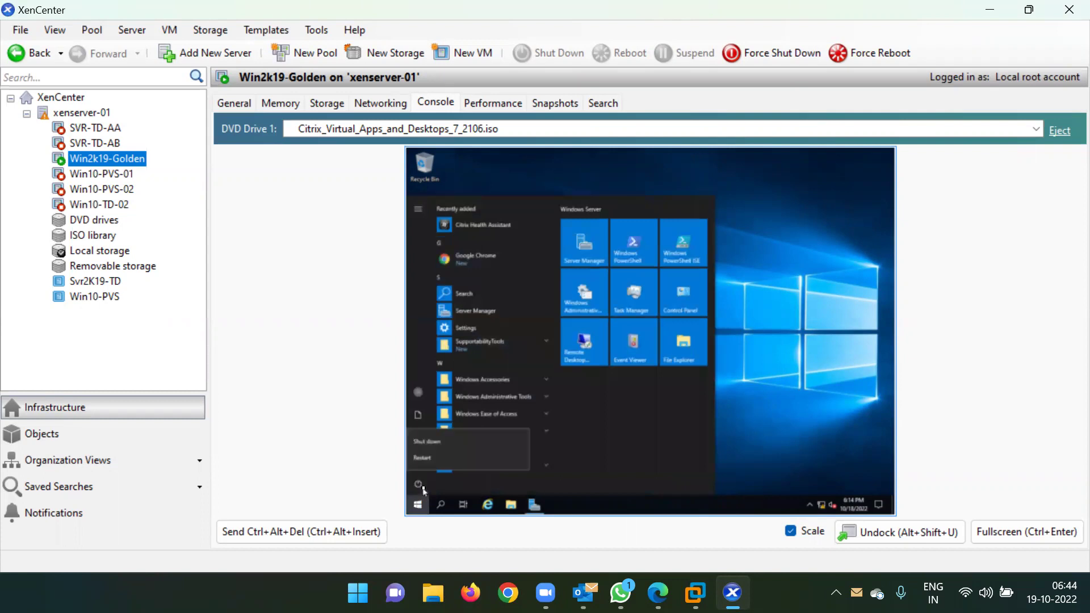
pyautogui.click(463, 447)
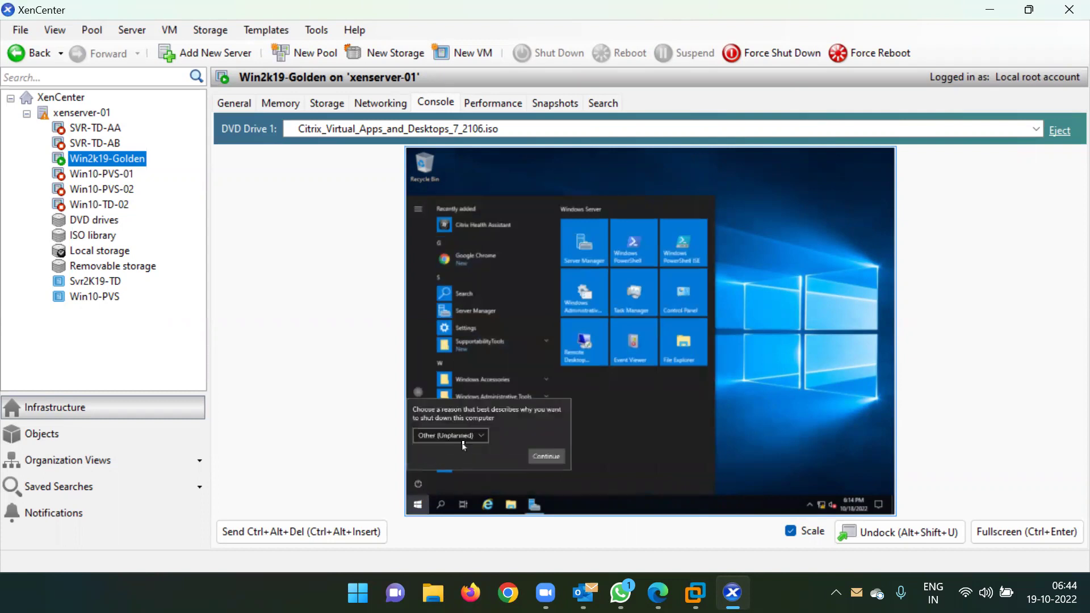
pyautogui.click(543, 458)
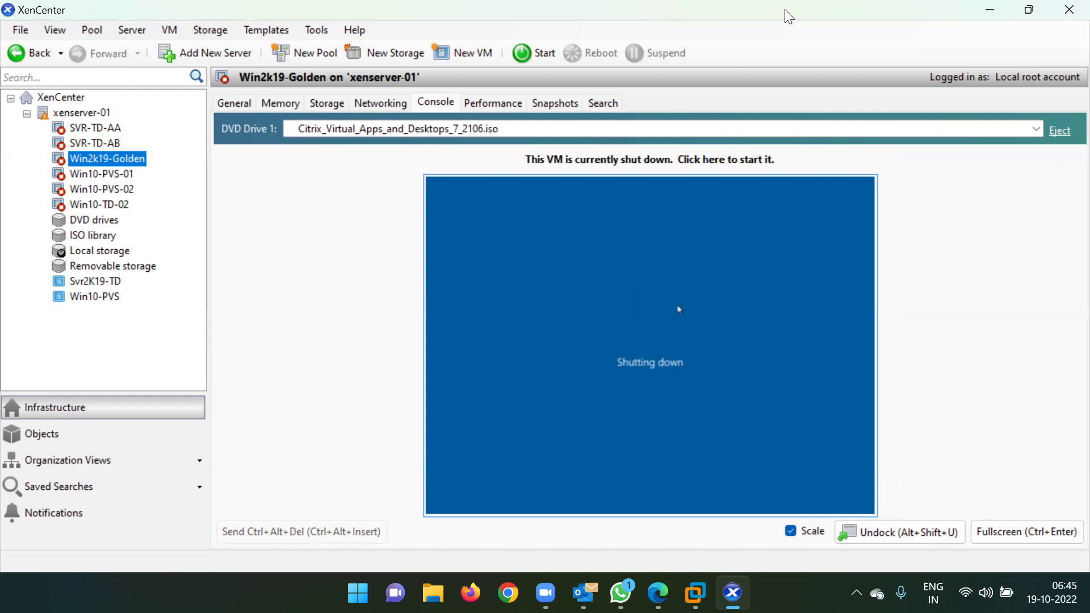
# - Switch to the DDC-02 virtual machine in VMware Workstation, unlock it and sign in with the account password
pyautogui.click(988, 11)
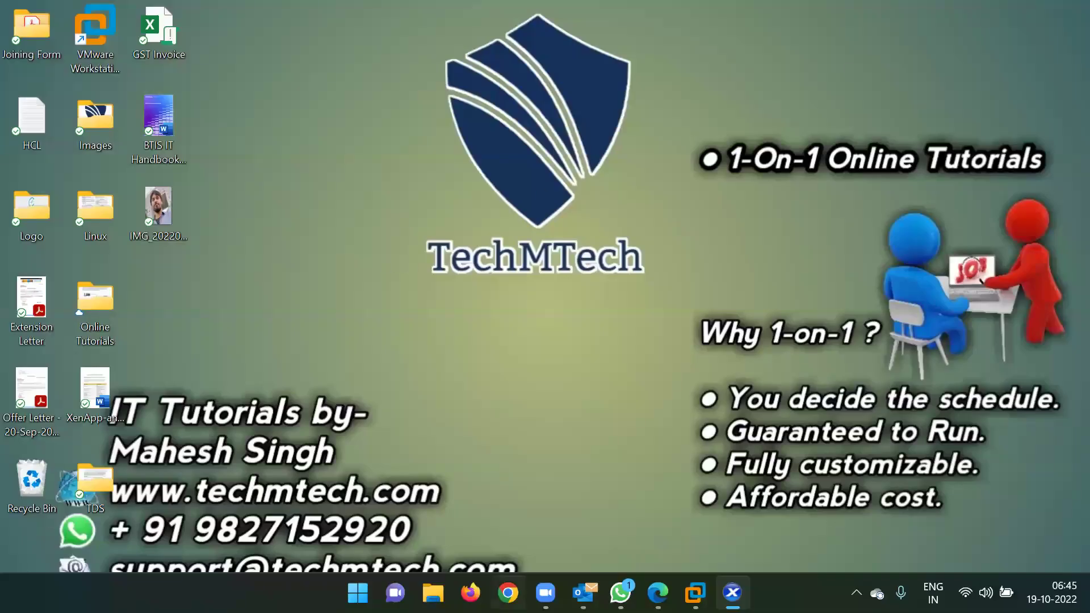
pyautogui.moveTo(695, 592)
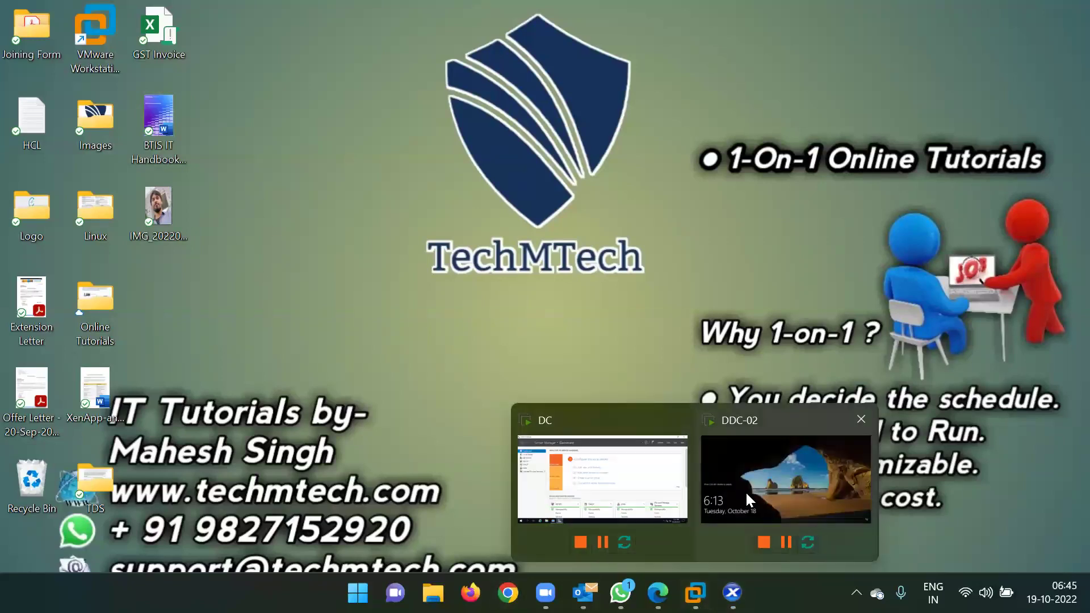
pyautogui.click(777, 493)
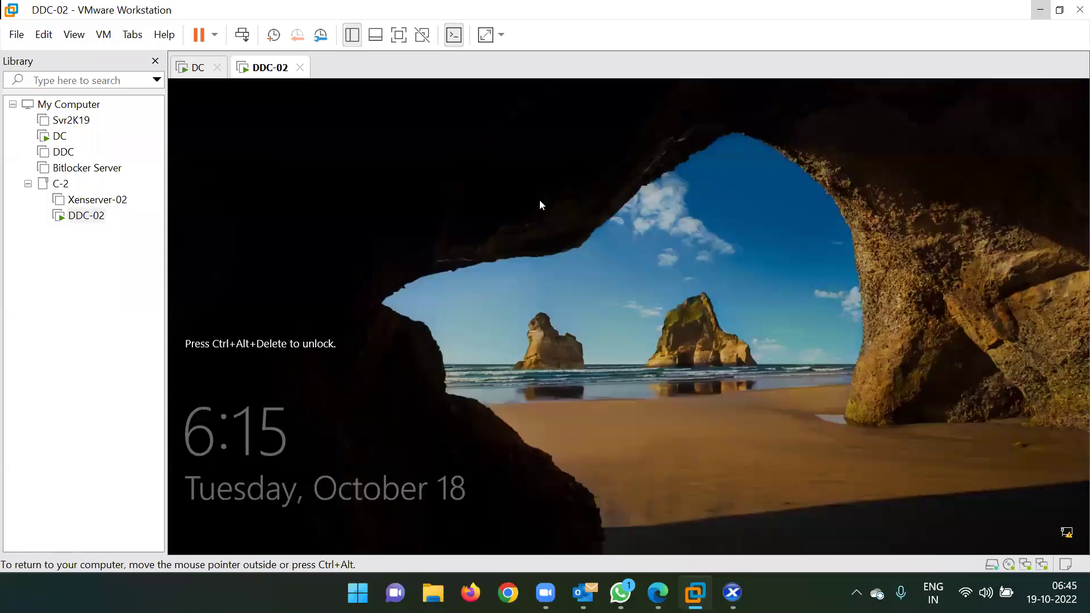
pyautogui.click(242, 35)
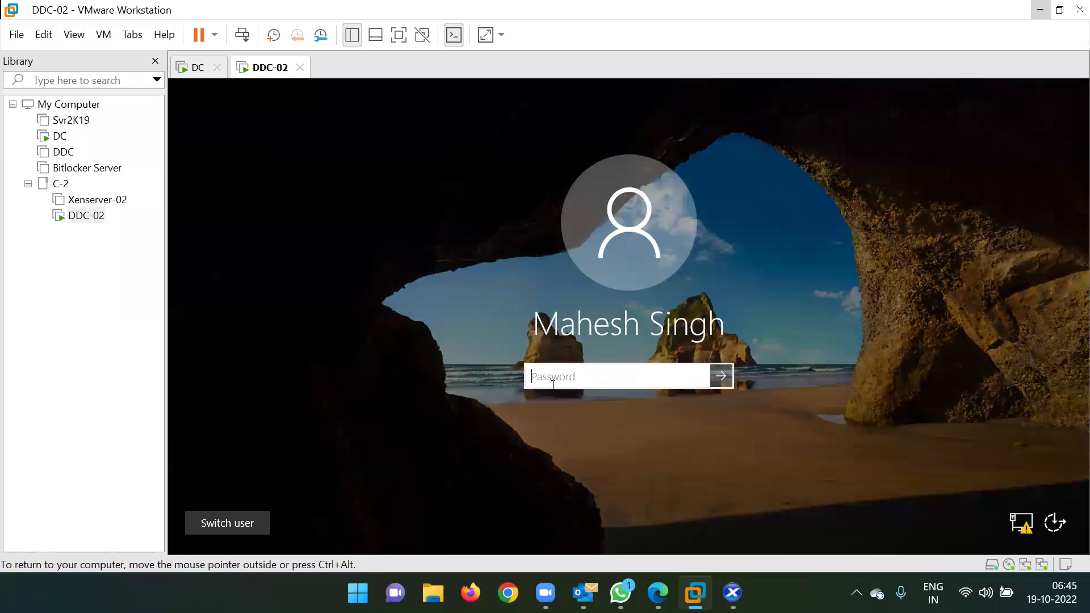
pyautogui.write('*********')
pyautogui.press('Return')
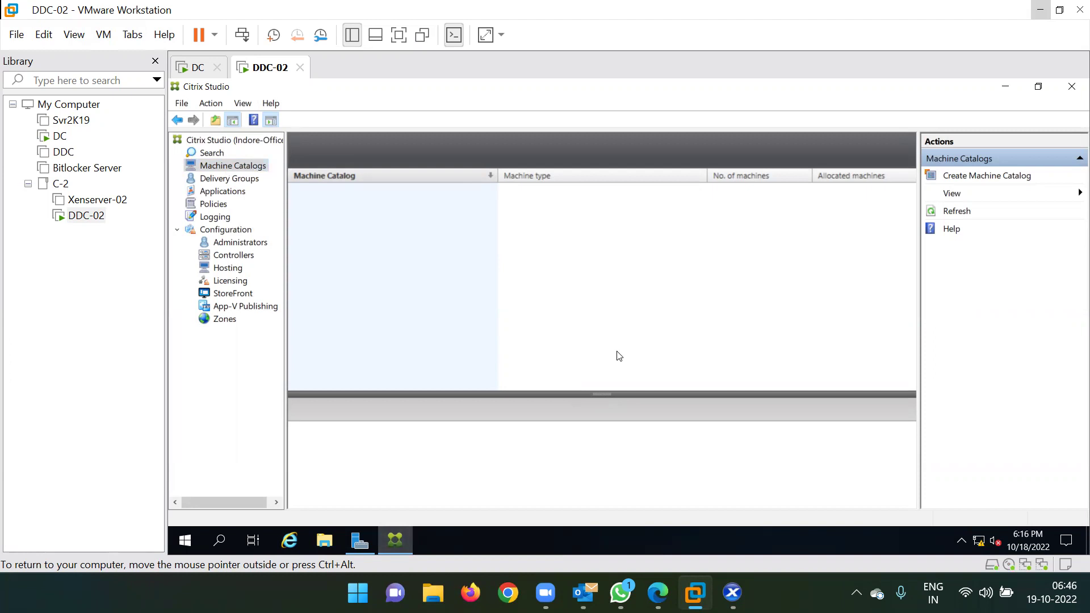
# - Start creating a machine catalog in Citrix Studio, opt out of seeing the introduction again and proceed to the operating system choice
pyautogui.click(974, 177)
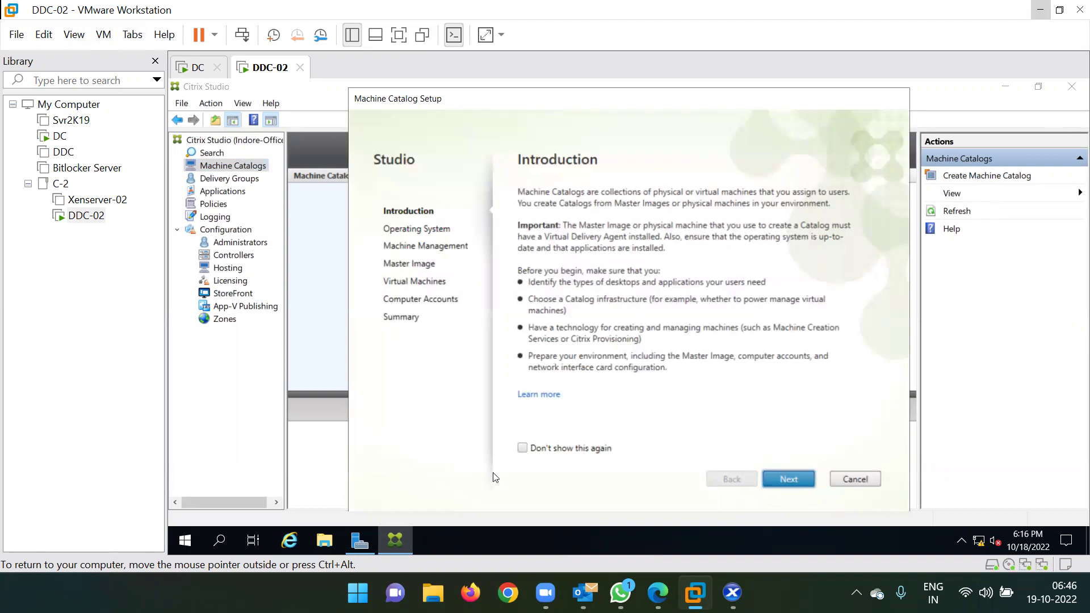
pyautogui.click(522, 450)
pyautogui.click(786, 479)
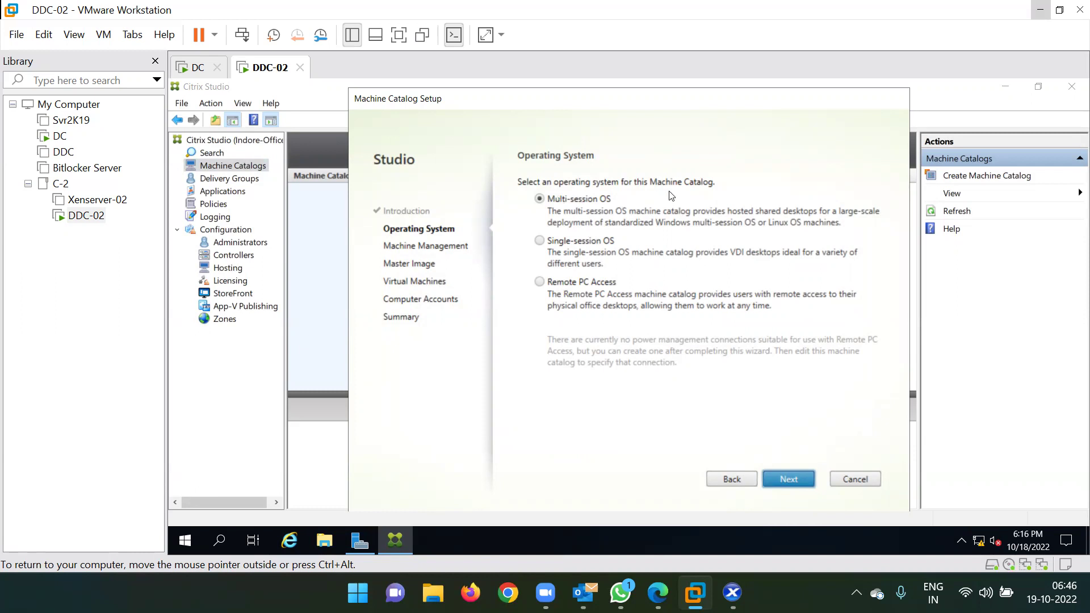
# - Compare the Multi-session OS, Single-session OS and Remote PC Access options for the machine catalog
pyautogui.click(566, 243)
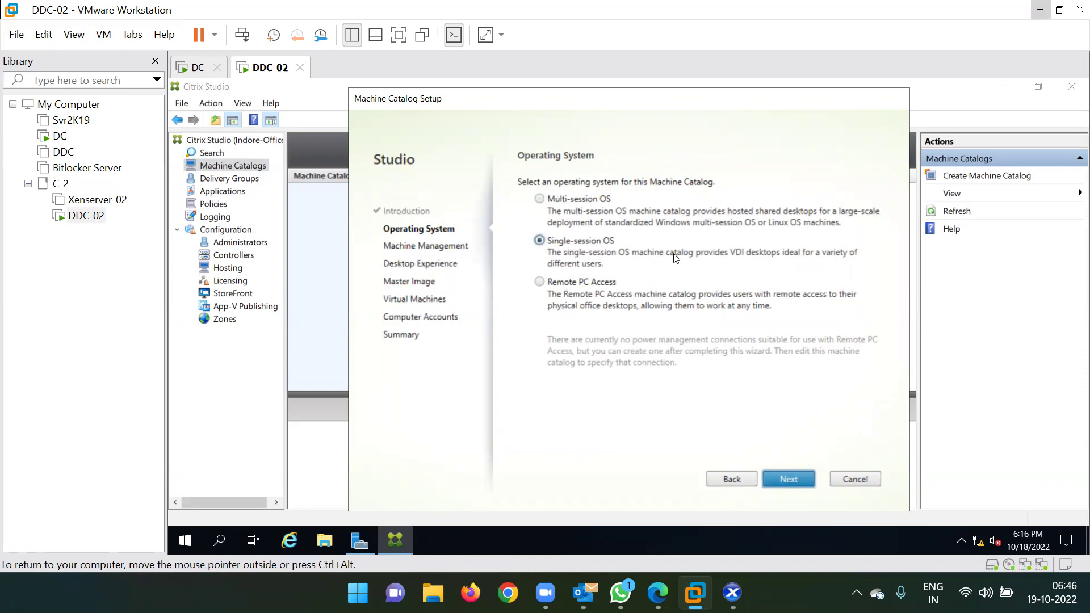
pyautogui.click(582, 282)
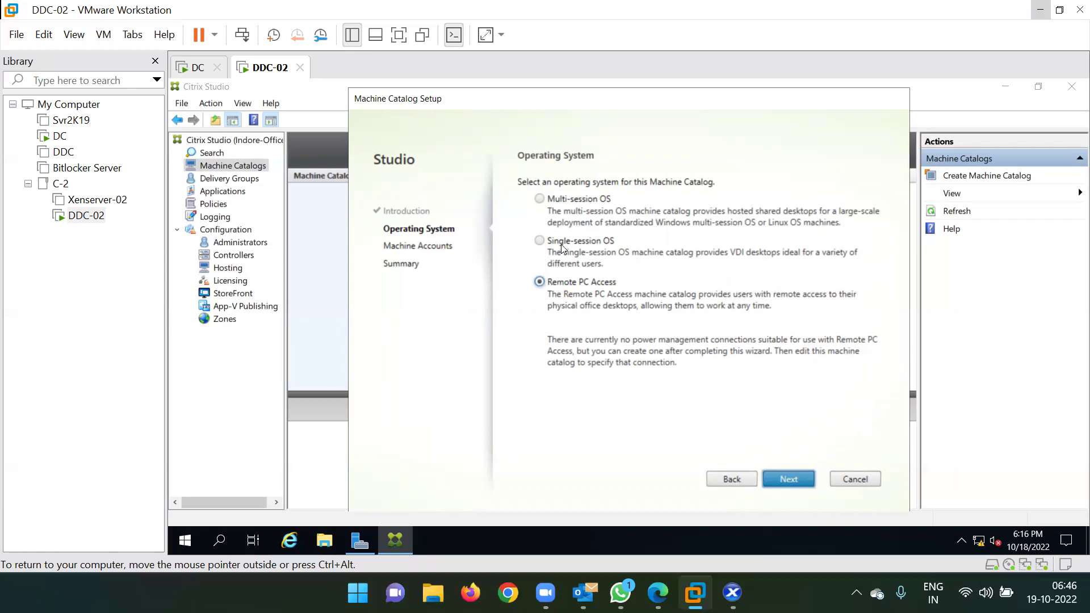
pyautogui.click(560, 202)
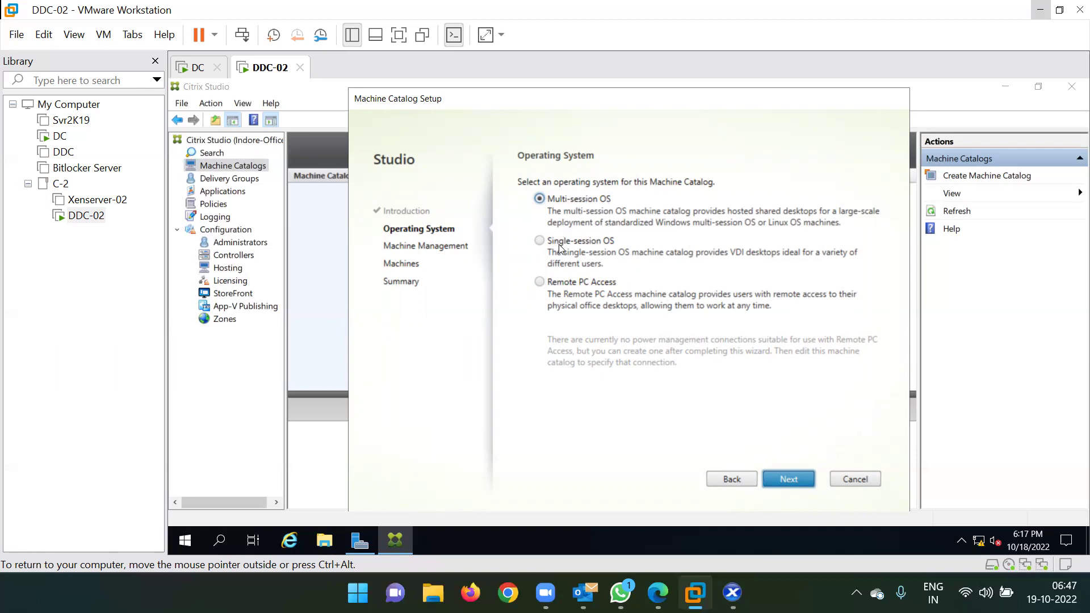
pyautogui.click(576, 244)
pyautogui.click(568, 281)
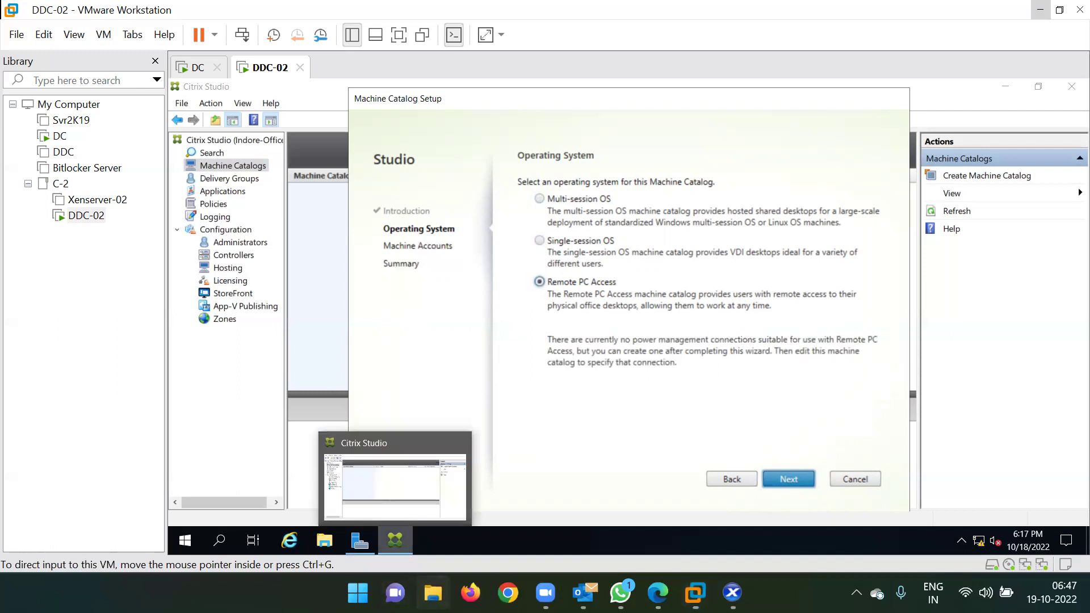
# - Open the XenApp-and-Desktop-Interview-Questions-Answers-7.X document in Word from the host computer's desktop
pyautogui.click(433, 592)
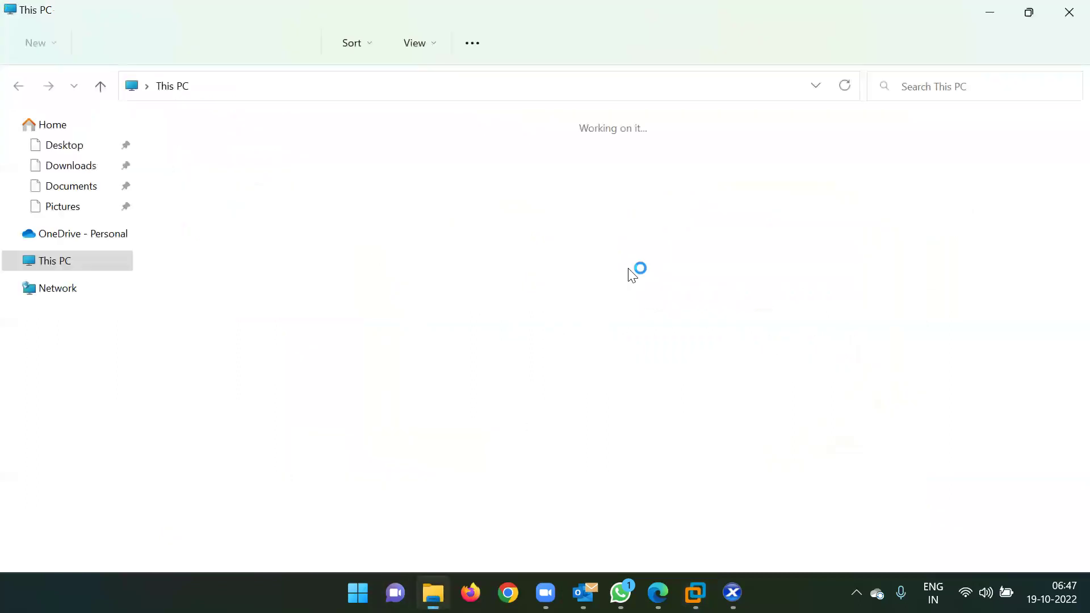
pyautogui.click(91, 234)
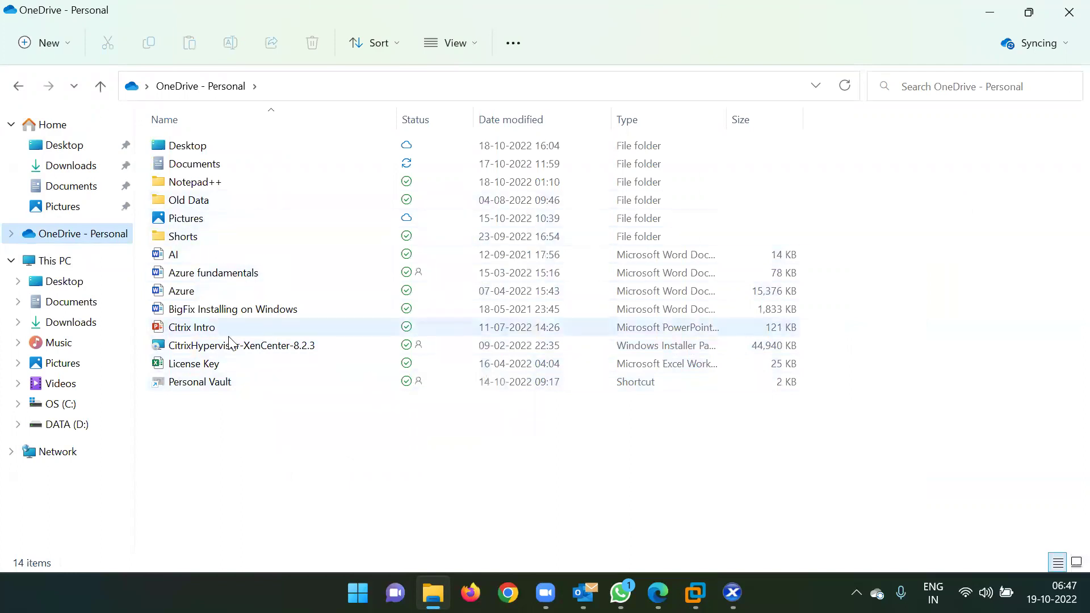
pyautogui.press('super+d')
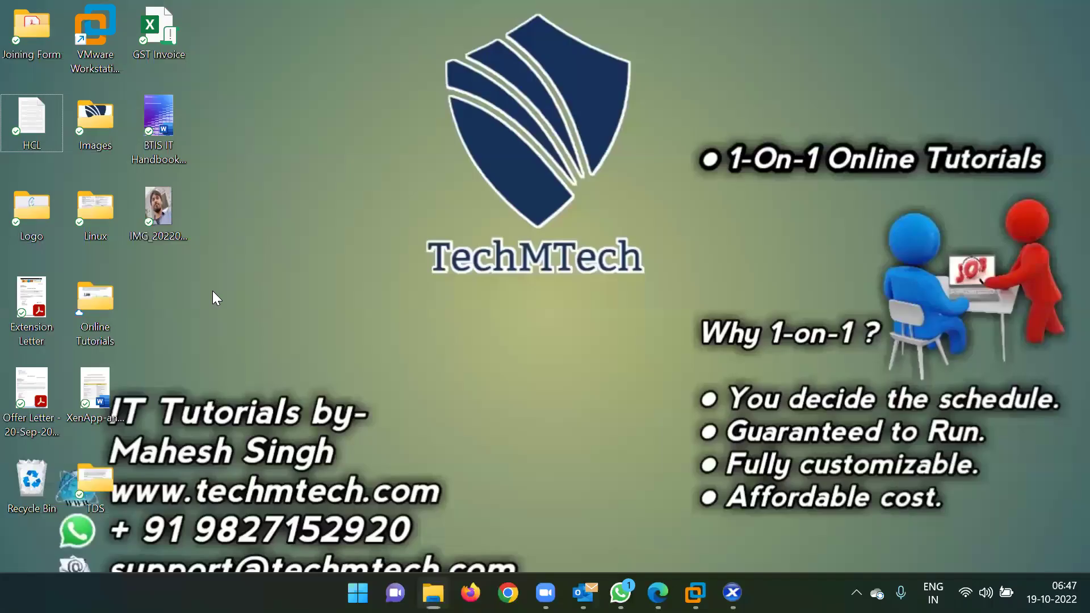
pyautogui.doubleClick(106, 378)
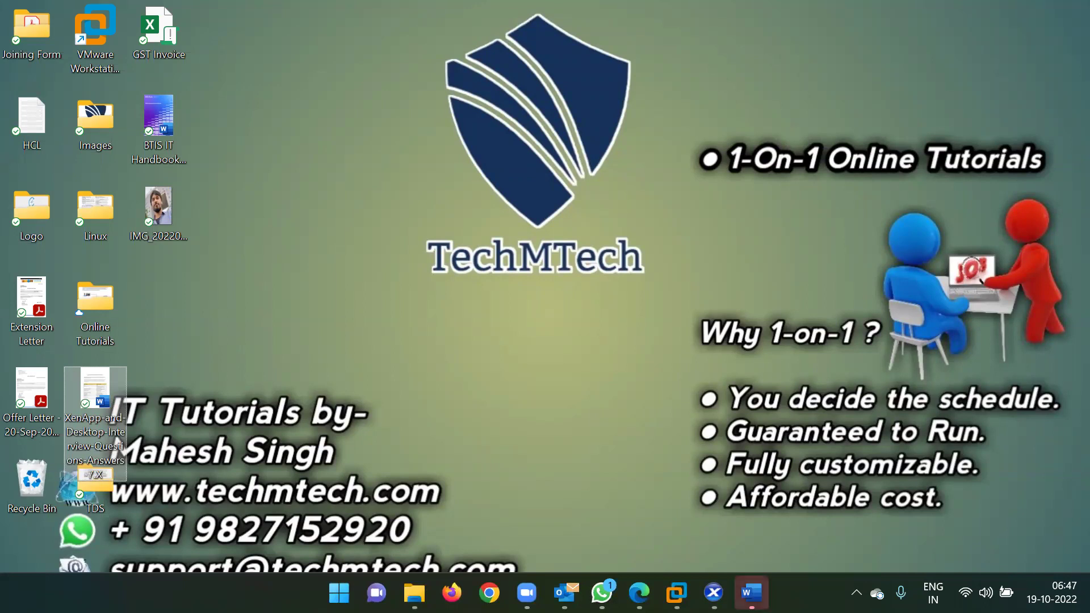
# - Look through the Word document for the Machine Catalogs section and examine its description
pyautogui.scroll(-1, 428, 343)
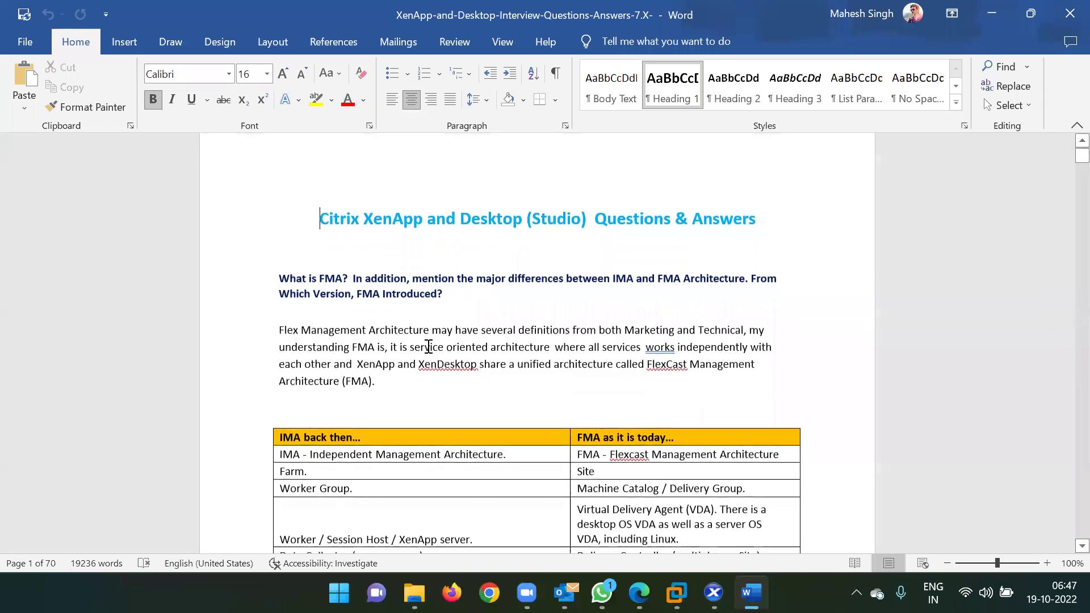
pyautogui.scroll(-15, 467, 260)
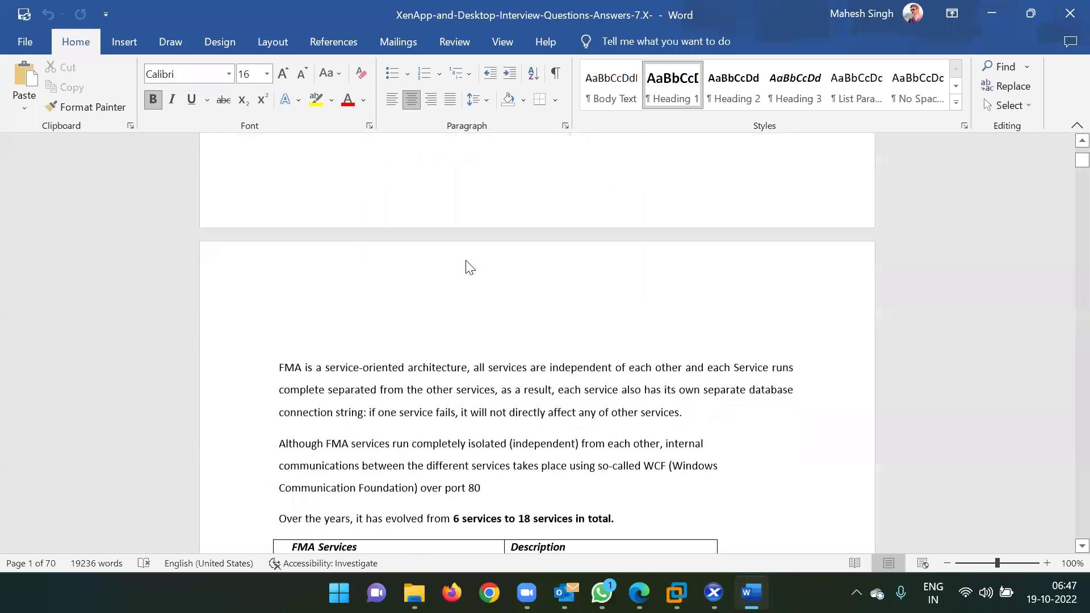
pyautogui.scroll(5, 466, 260)
pyautogui.scroll(-8, 418, 244)
pyautogui.scroll(-15, 419, 245)
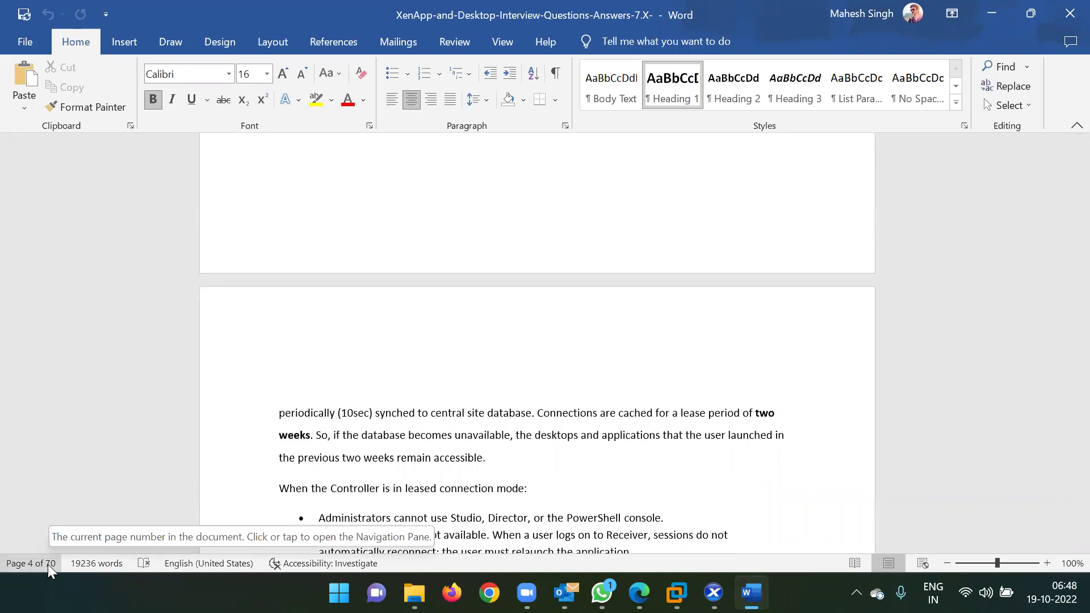
pyautogui.scroll(-3, 454, 384)
pyautogui.scroll(-20, 455, 385)
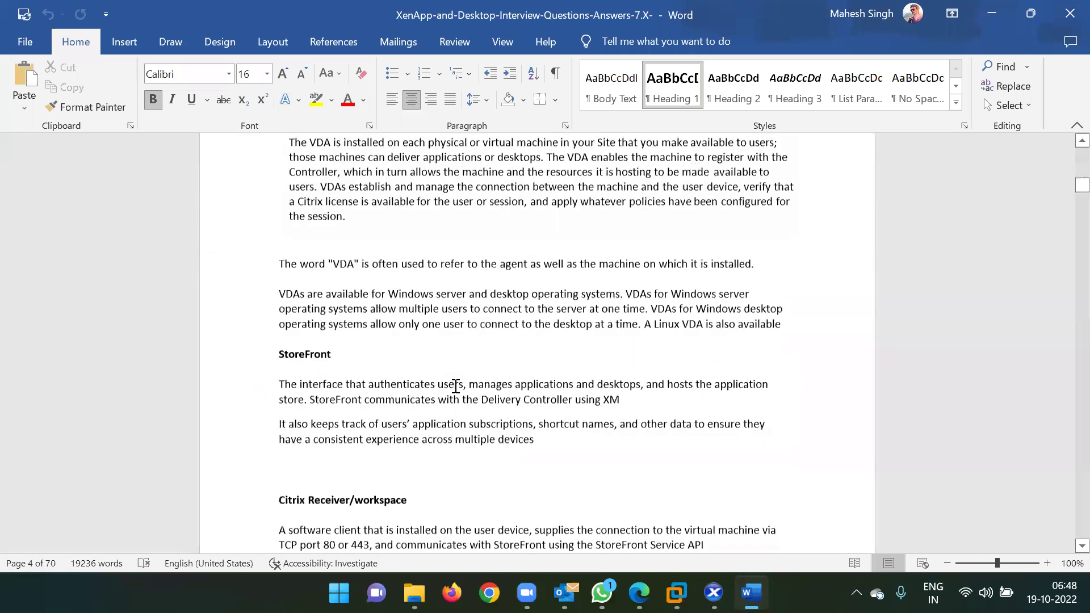
pyautogui.scroll(4, 455, 385)
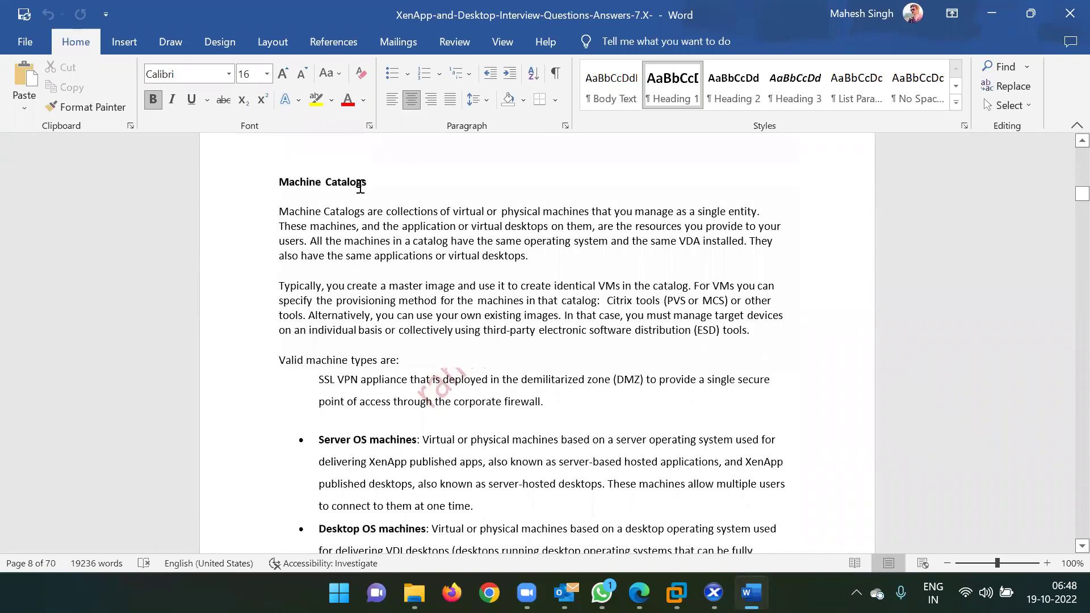
pyautogui.moveTo(372, 182); pyautogui.dragTo(270, 168)
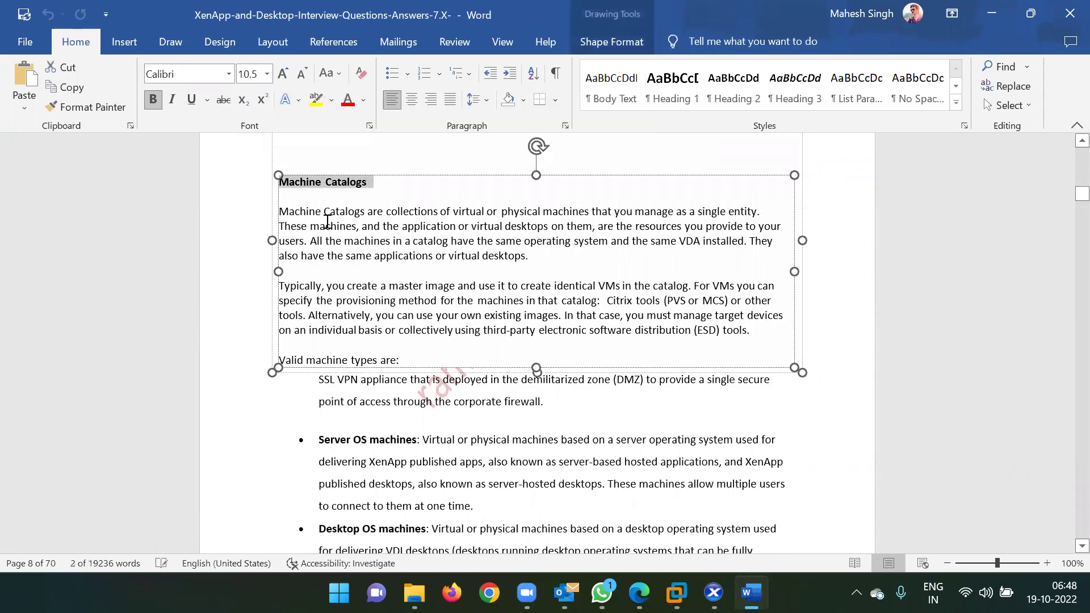
pyautogui.doubleClick(298, 182)
pyautogui.click(522, 221)
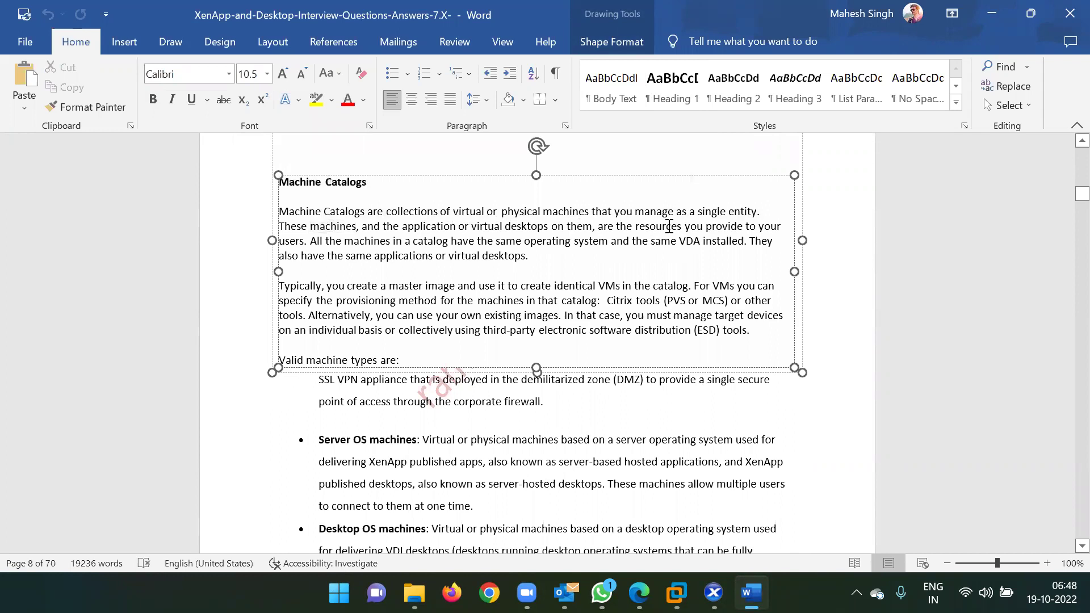
# - Examine the Server OS, Desktop OS and Remote PC Access machine types and the Delivery Groups and Application Groups sections
pyautogui.scroll(-3, 406, 336)
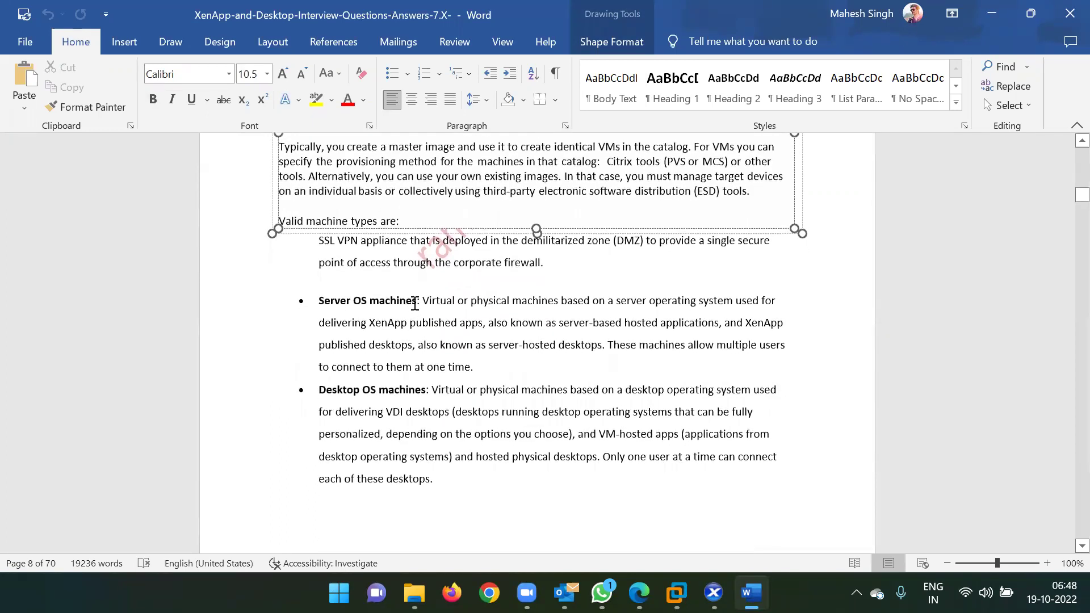
pyautogui.moveTo(415, 303); pyautogui.dragTo(319, 301)
pyautogui.moveTo(423, 391); pyautogui.dragTo(364, 392)
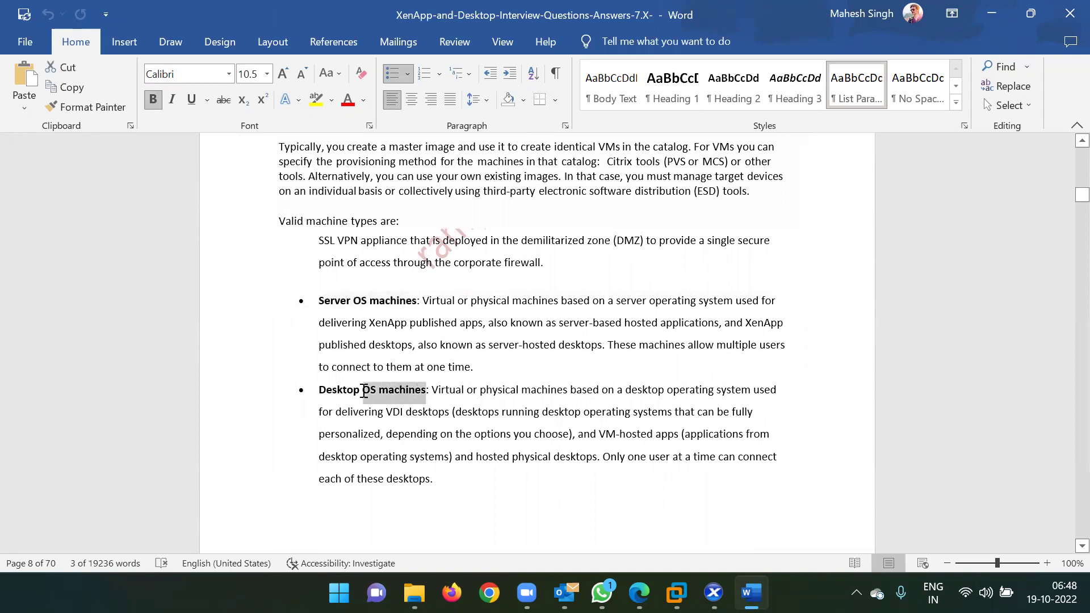
pyautogui.scroll(-10, 365, 389)
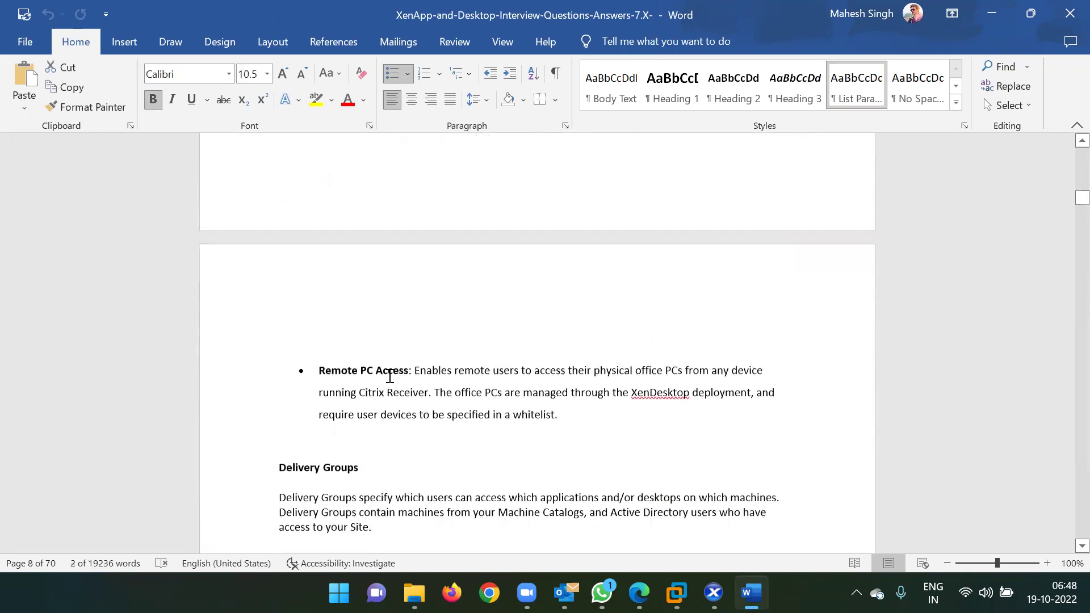
pyautogui.moveTo(390, 372); pyautogui.dragTo(357, 377)
pyautogui.scroll(-5, 354, 371)
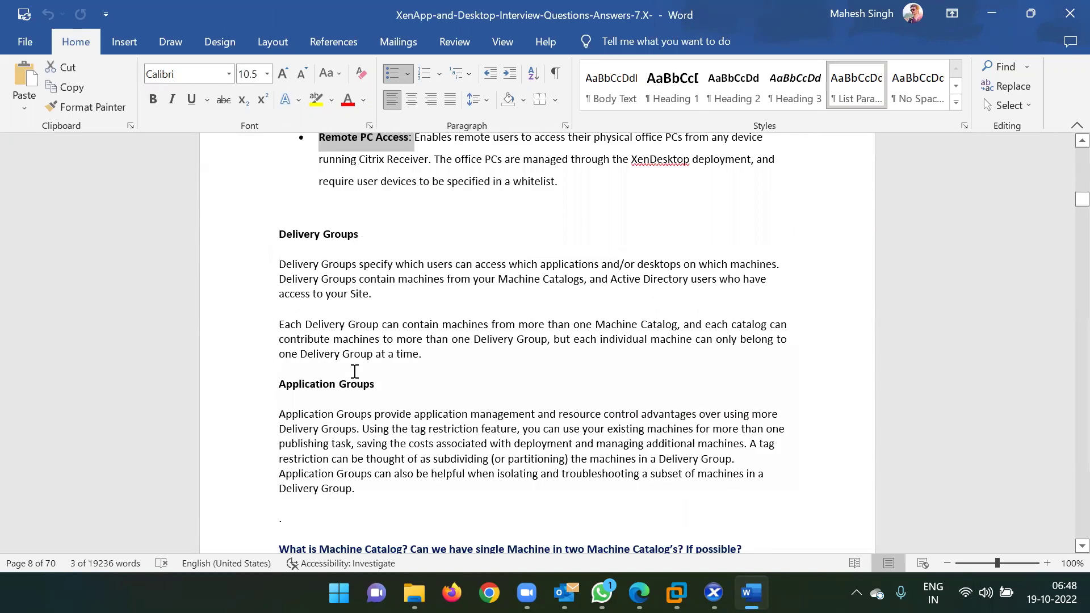
pyautogui.scroll(-1, 355, 371)
pyautogui.doubleClick(333, 176)
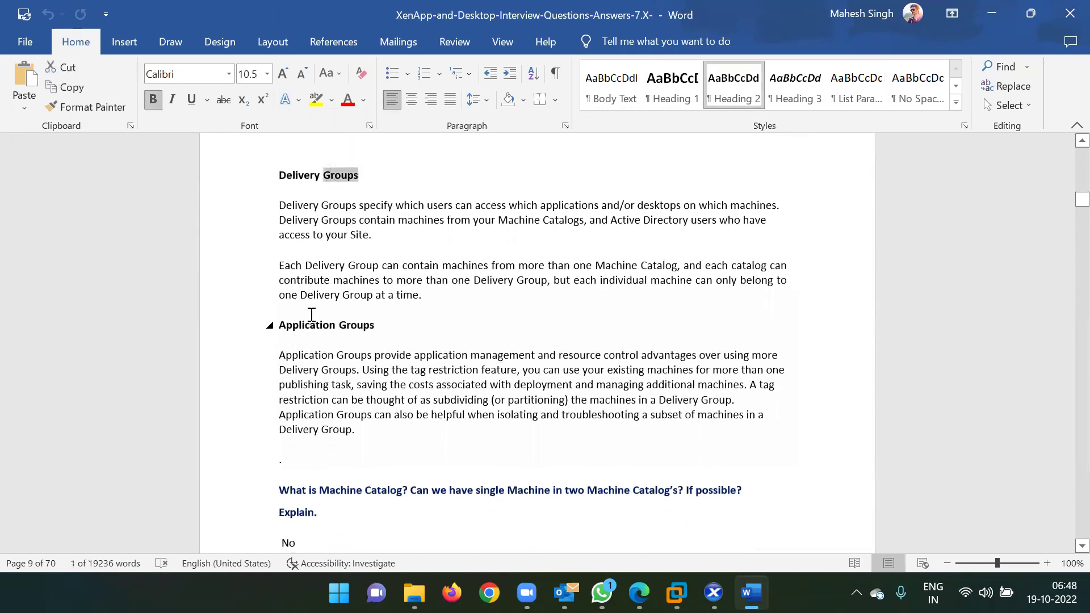
pyautogui.doubleClick(311, 314)
# - Review the FMA key components and connection leasing sections earlier in the Word document, and close the document
pyautogui.scroll(15, 311, 317)
pyautogui.scroll(18, 310, 313)
pyautogui.doubleClick(294, 198)
pyautogui.scroll(5, 299, 329)
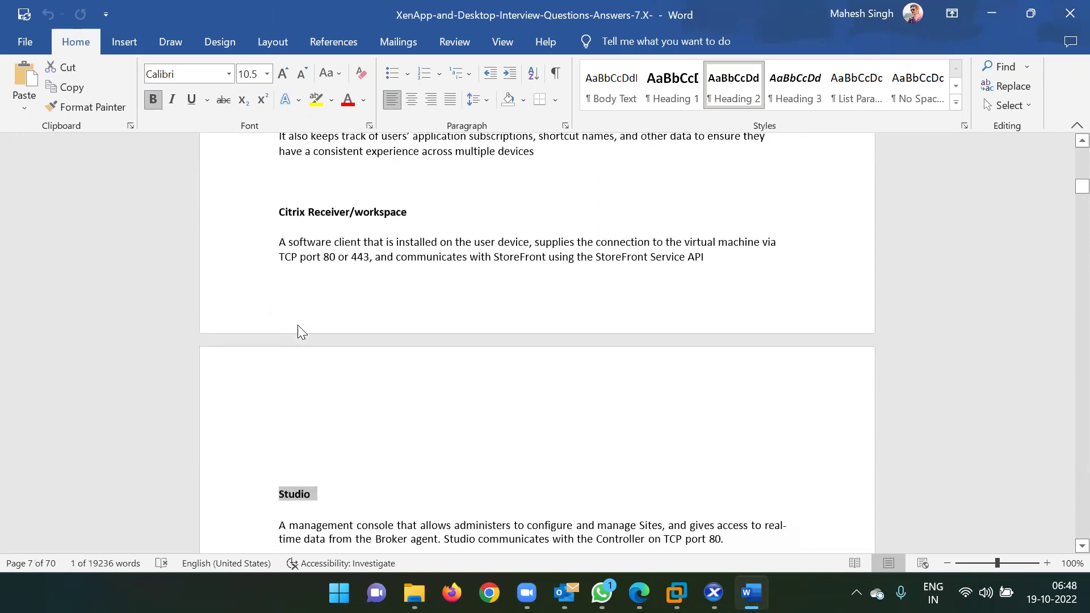
pyautogui.scroll(11, 297, 324)
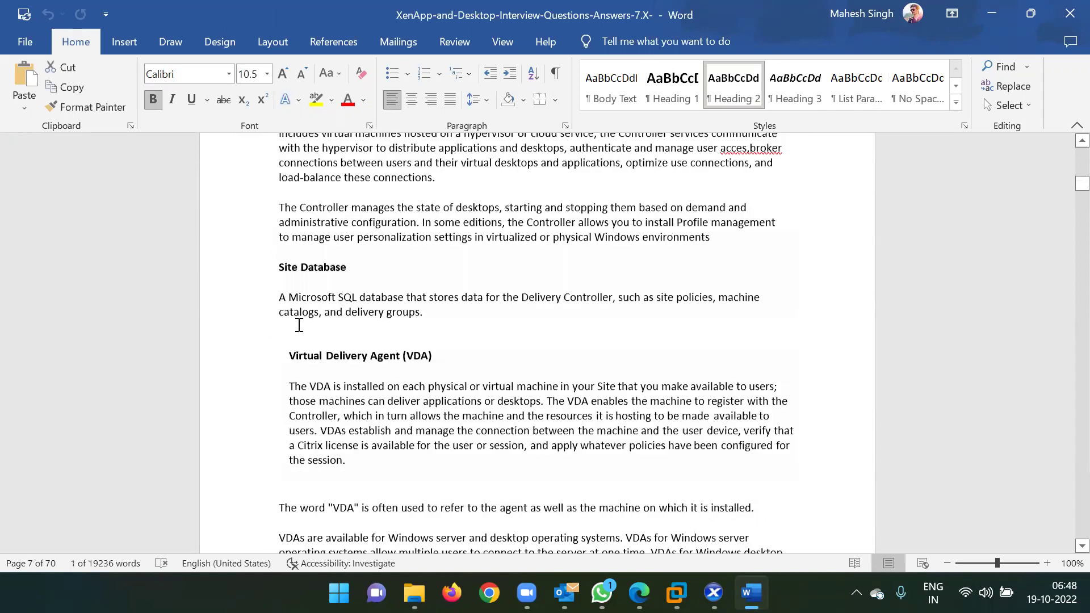
pyautogui.scroll(10, 419, 302)
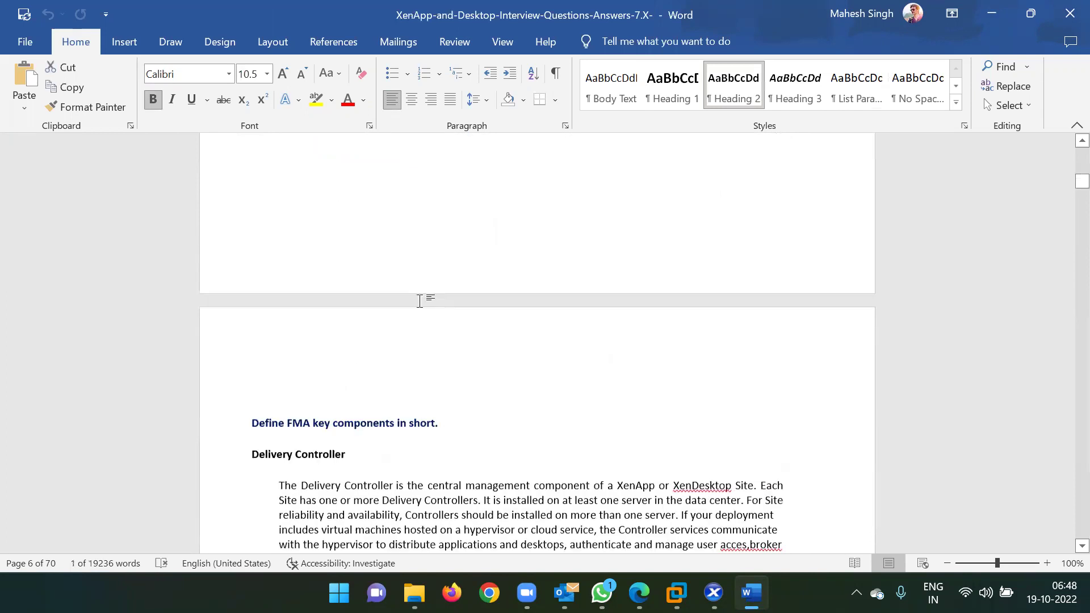
pyautogui.scroll(12, 419, 300)
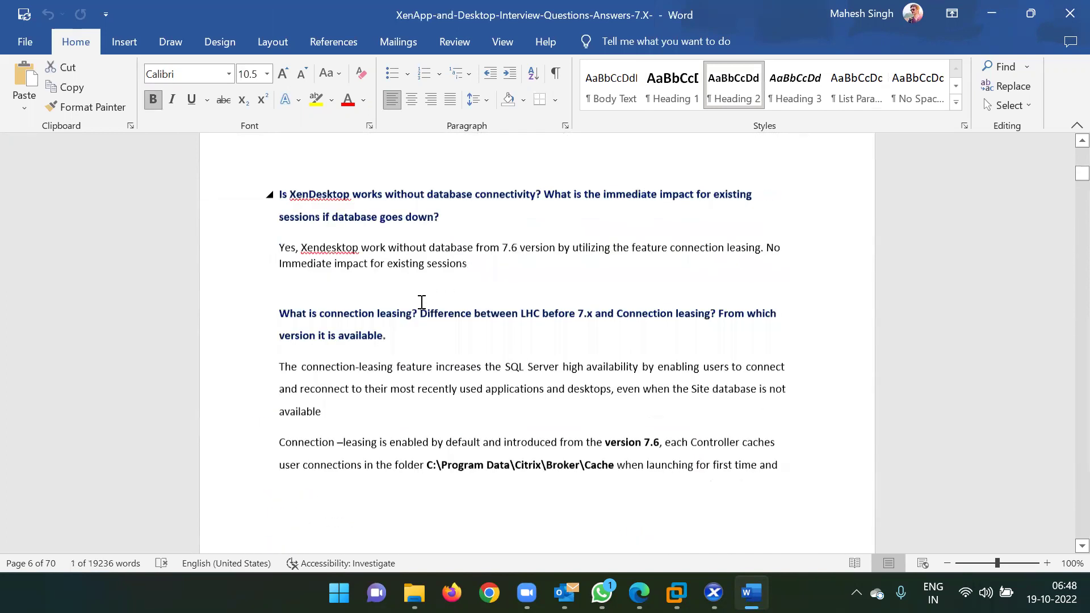
pyautogui.scroll(15, 420, 301)
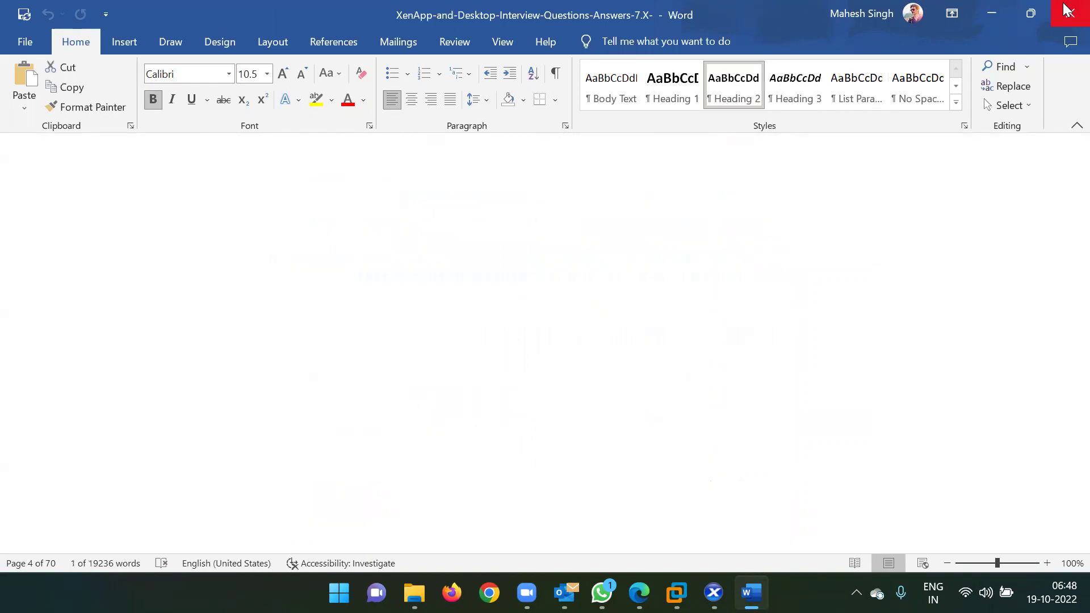
pyautogui.hotkey('alt', 'F4')
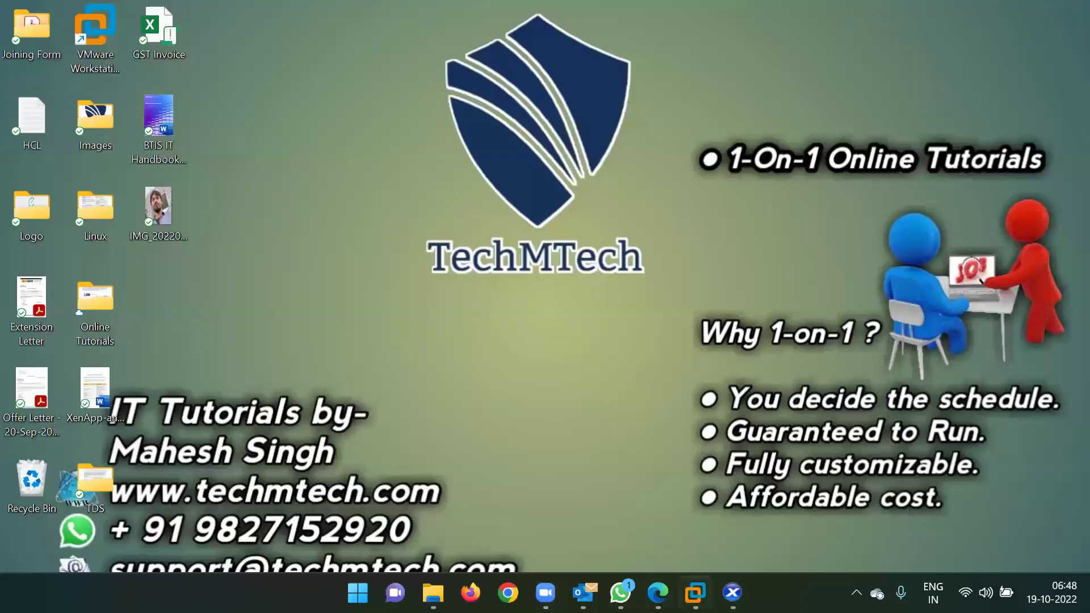
# - Switch to the DDC-02 machine in VMware Workstation and set the machine catalog to Multi-session OS with power managed machines
pyautogui.moveTo(695, 592)
pyautogui.click(771, 496)
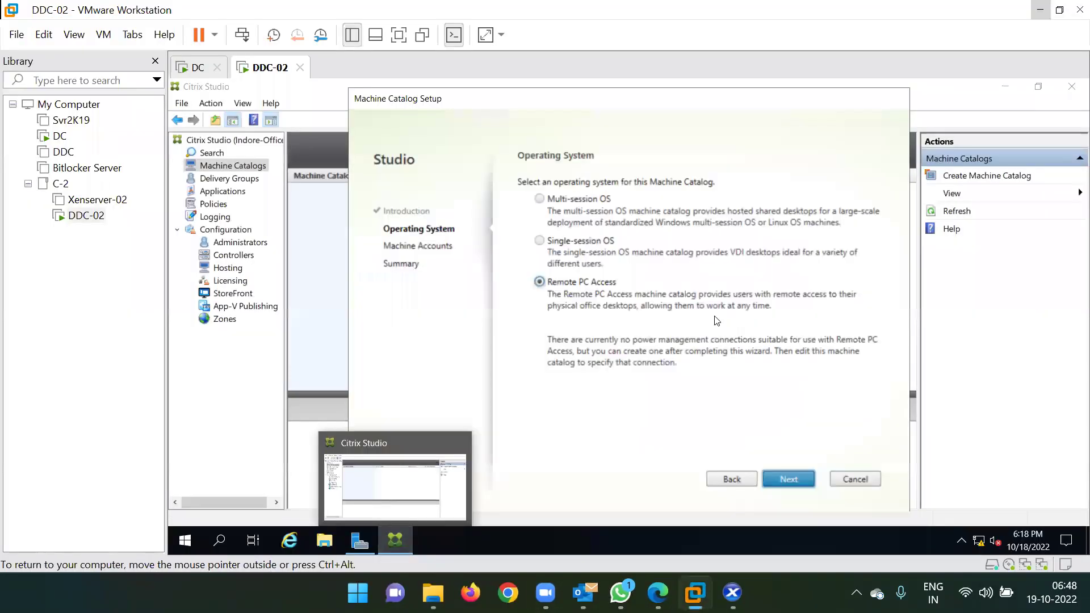
pyautogui.click(559, 199)
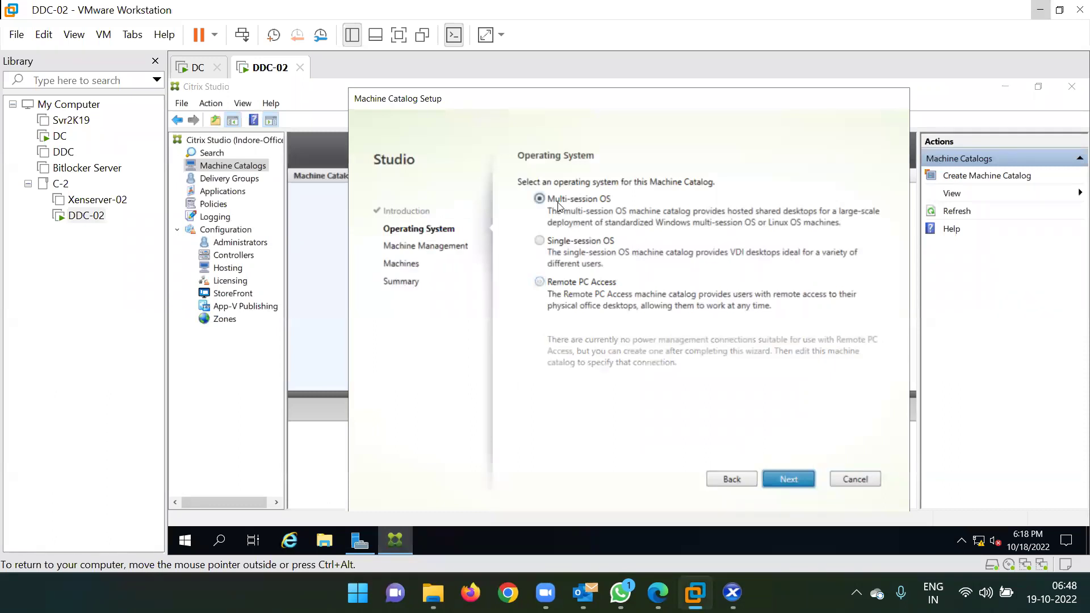
pyautogui.click(783, 477)
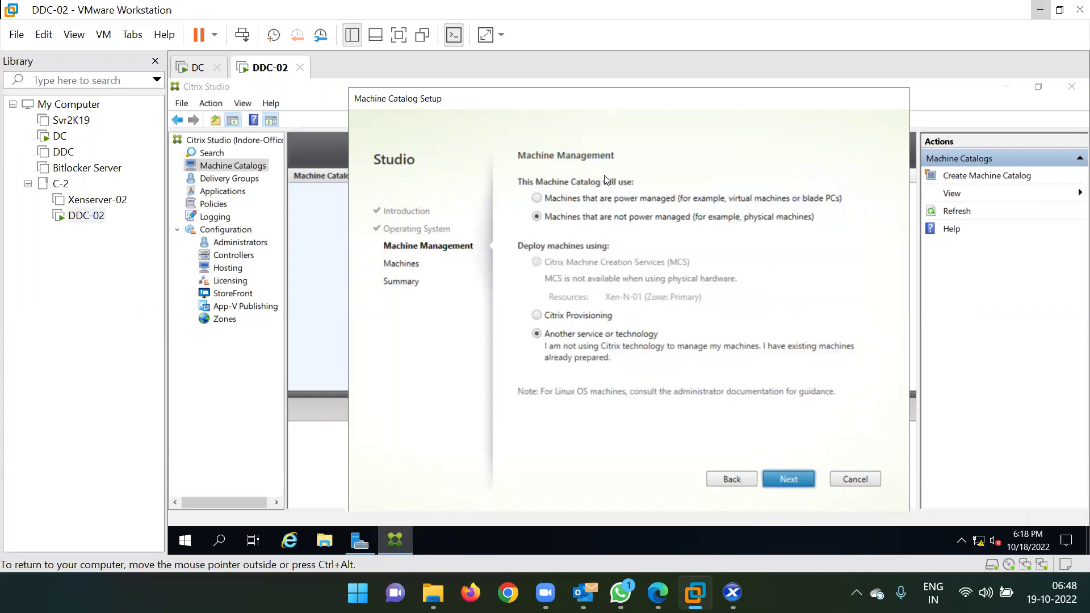
pyautogui.click(574, 199)
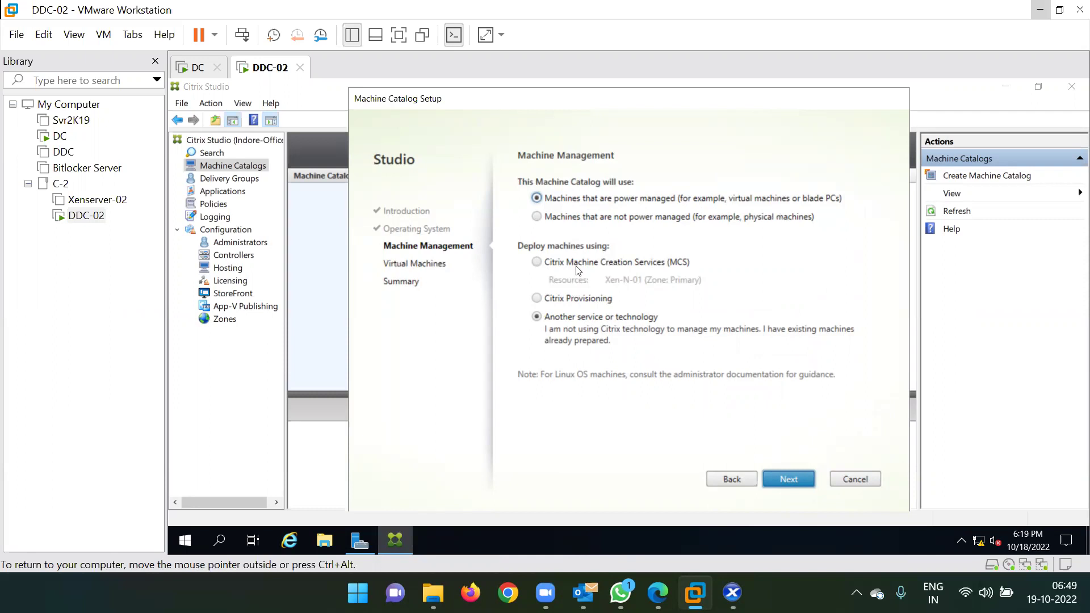
# - Switch to XenCenter, examine the commands available for the Win2k19-Golden virtual machine, and return to the catalog setup
pyautogui.click(732, 592)
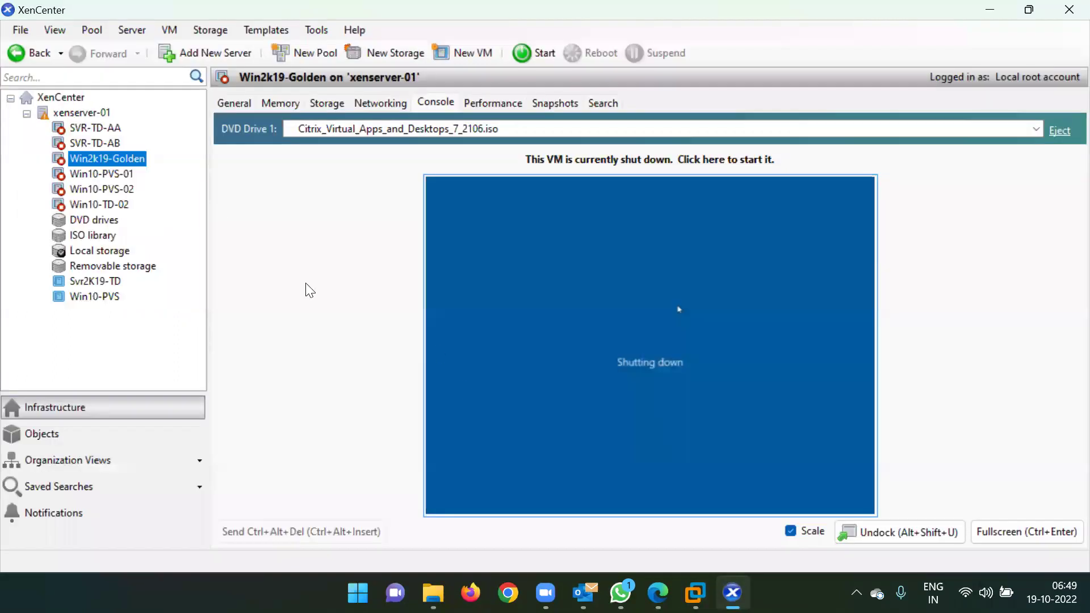
pyautogui.rightClick(100, 157)
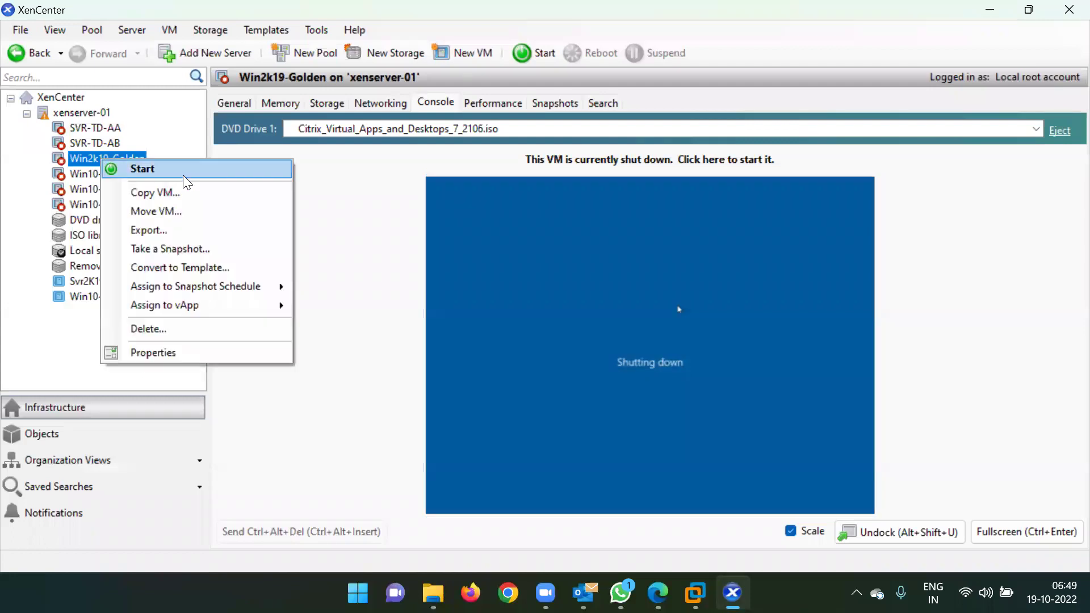
pyautogui.click(406, 211)
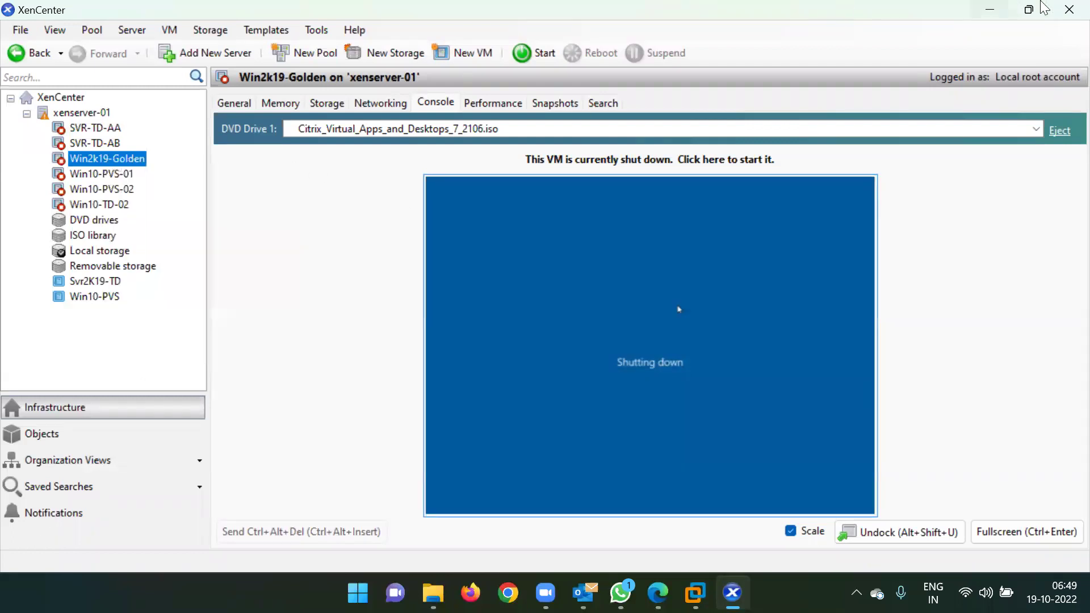
pyautogui.click(994, 7)
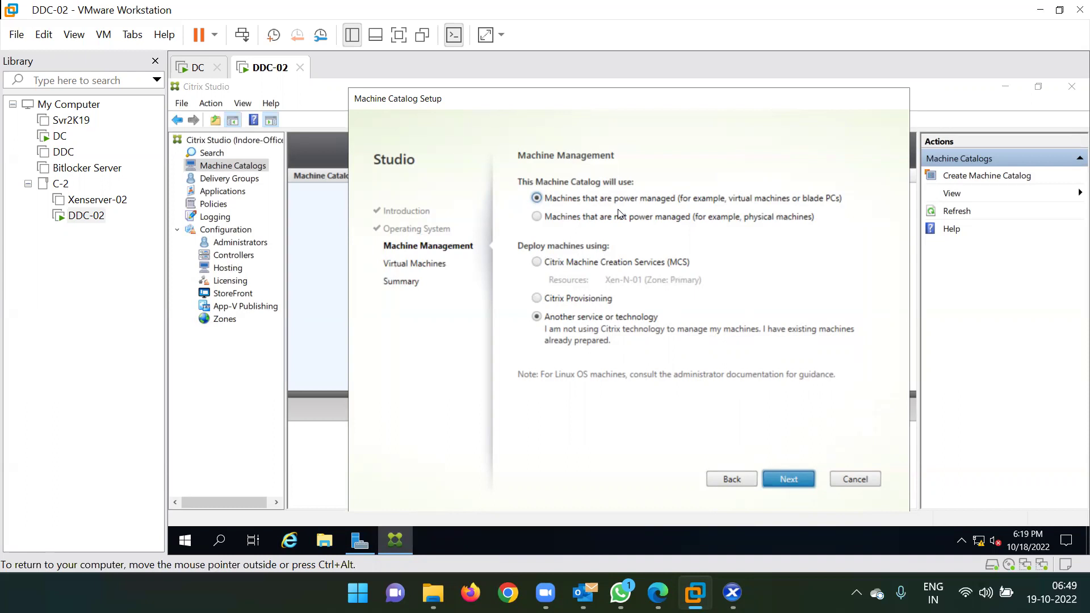
# - Compare the power management options, choose power managed machines deployed with Citrix Machine Creation Services (MCS), and proceed to the master image selection
pyautogui.click(605, 219)
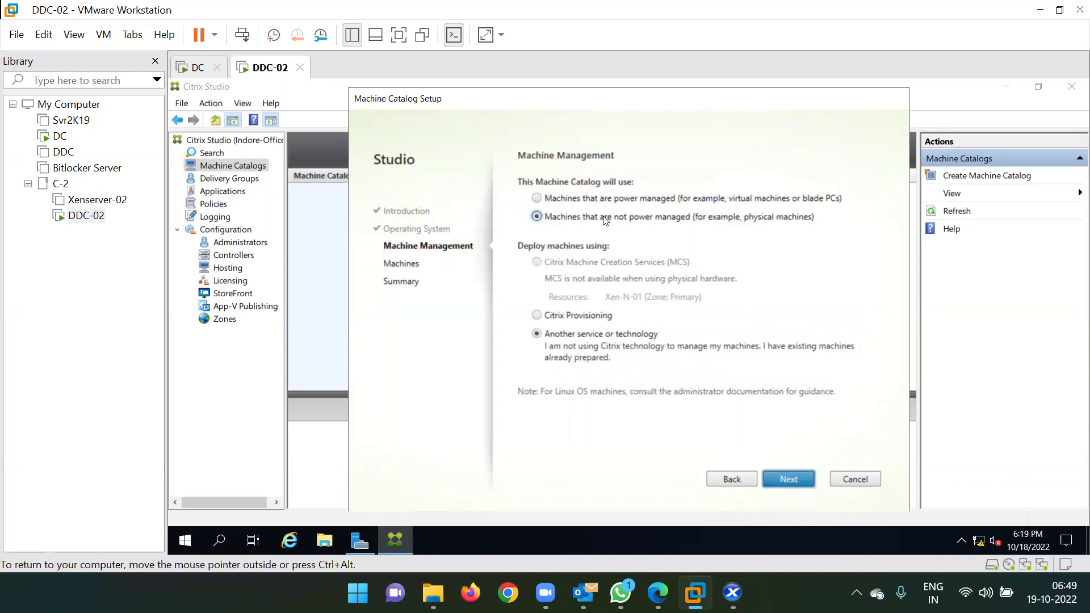
pyautogui.click(586, 201)
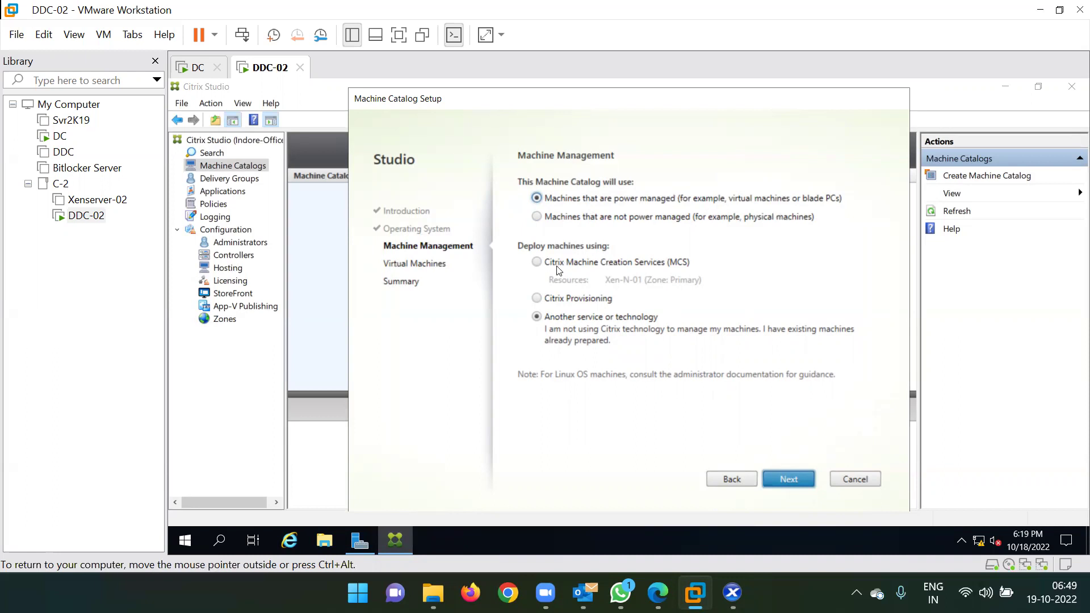
pyautogui.click(535, 265)
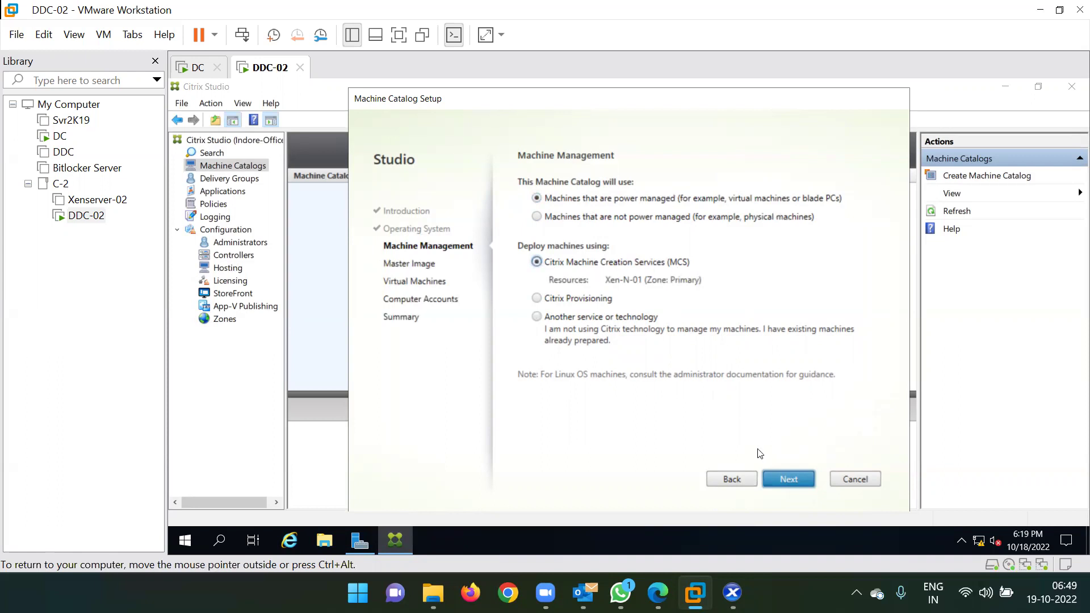
pyautogui.click(779, 476)
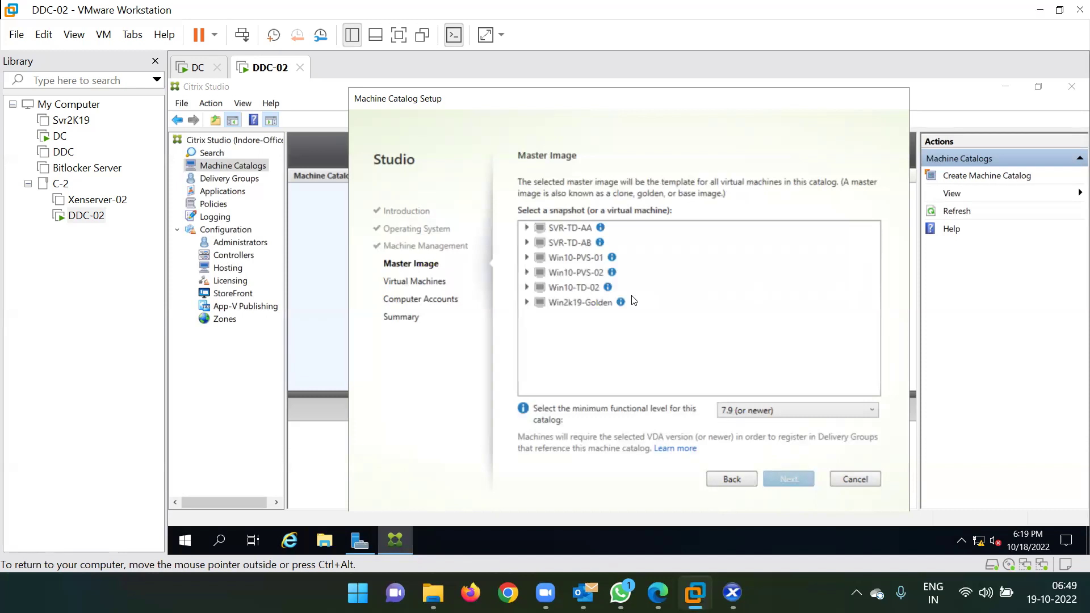
# - Check the golden virtual machine in XenCenter, select Win2k19-Golden as the catalog's master image, and view its image details
pyautogui.click(732, 592)
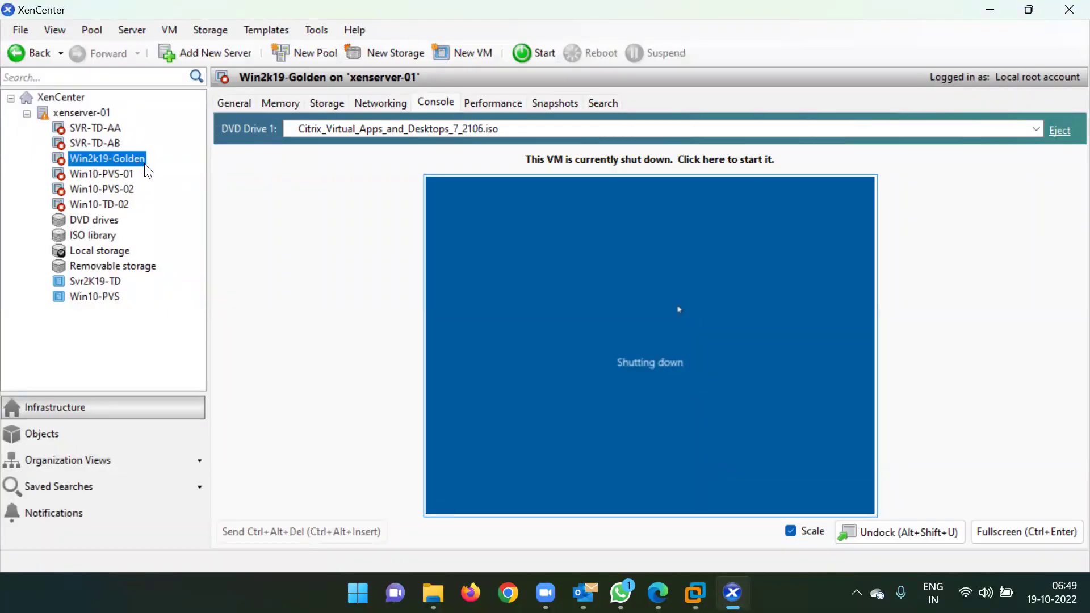
pyautogui.click(991, 9)
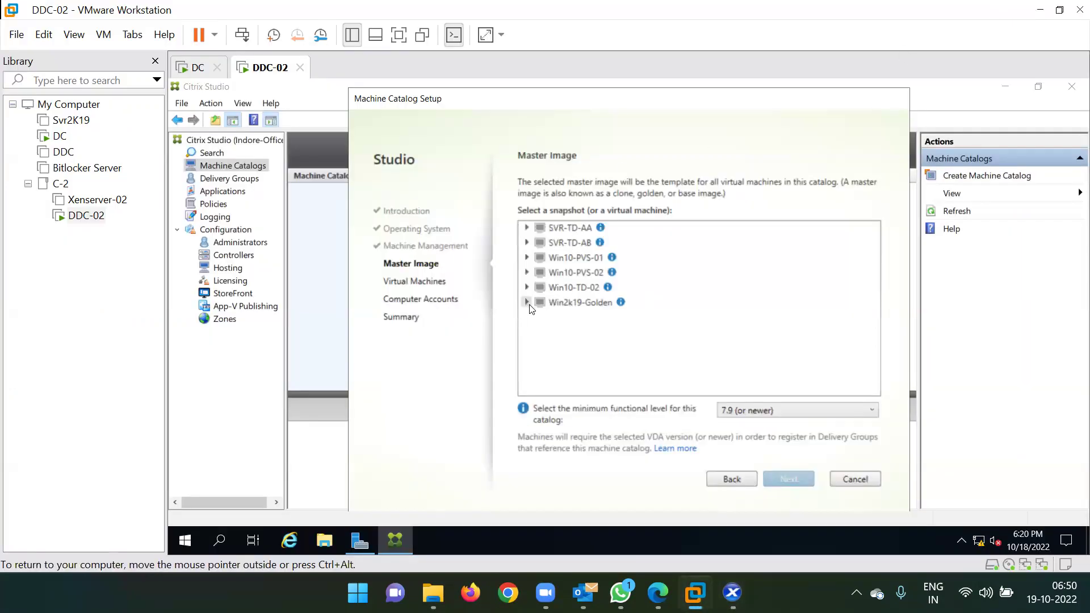
pyautogui.doubleClick(575, 300)
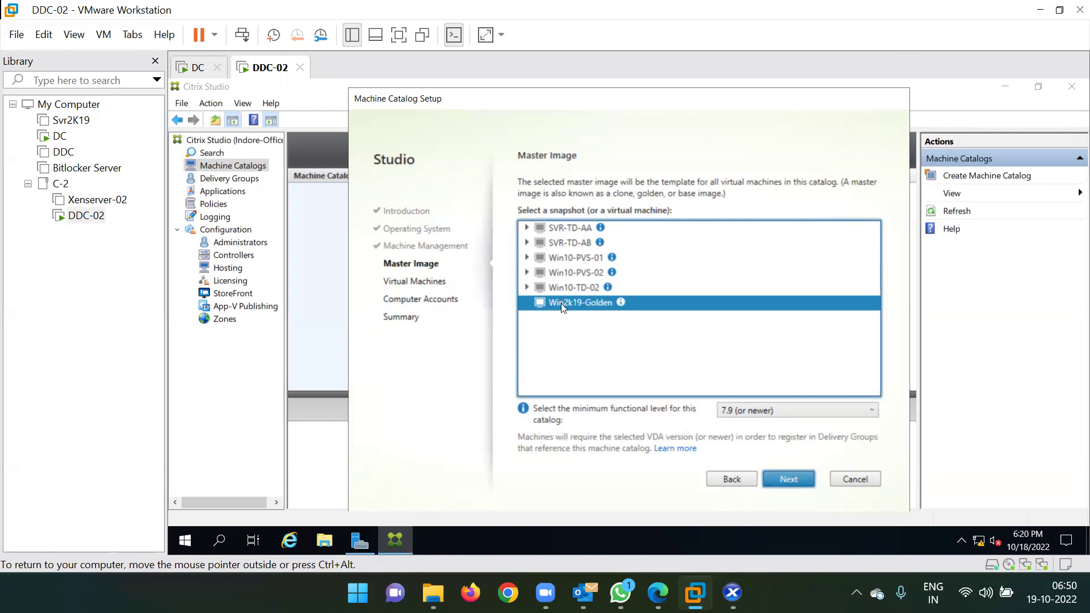
pyautogui.moveTo(625, 307)
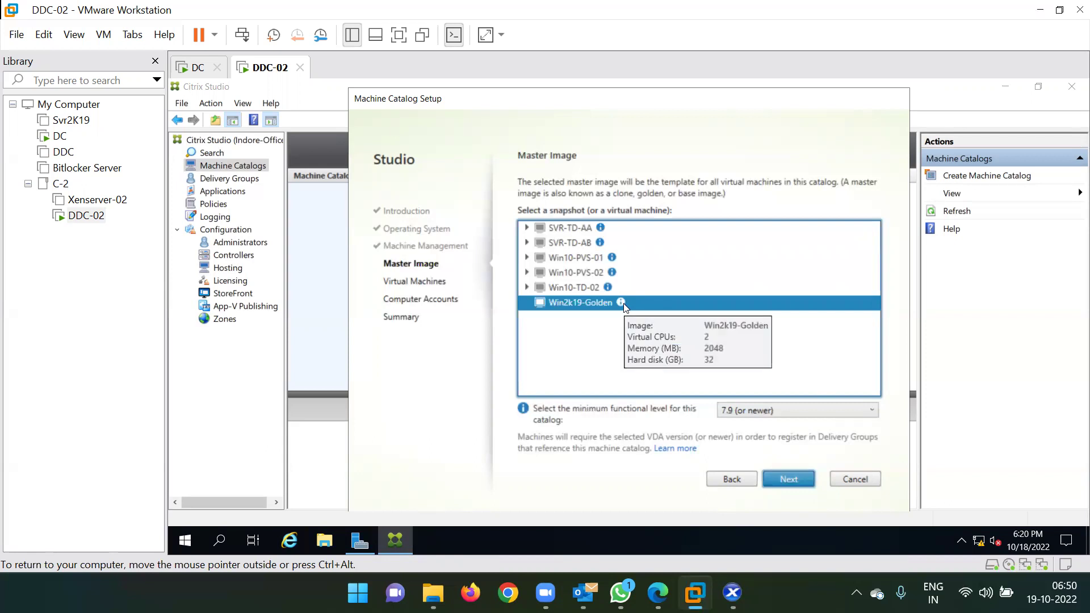
# - Examine the snapshot command offered for Win2k19-Golden in XenCenter without running it, and return to the master image selection
pyautogui.hotkey('ctrl', 'alt')
pyautogui.hotkey('alt', 'Tab')
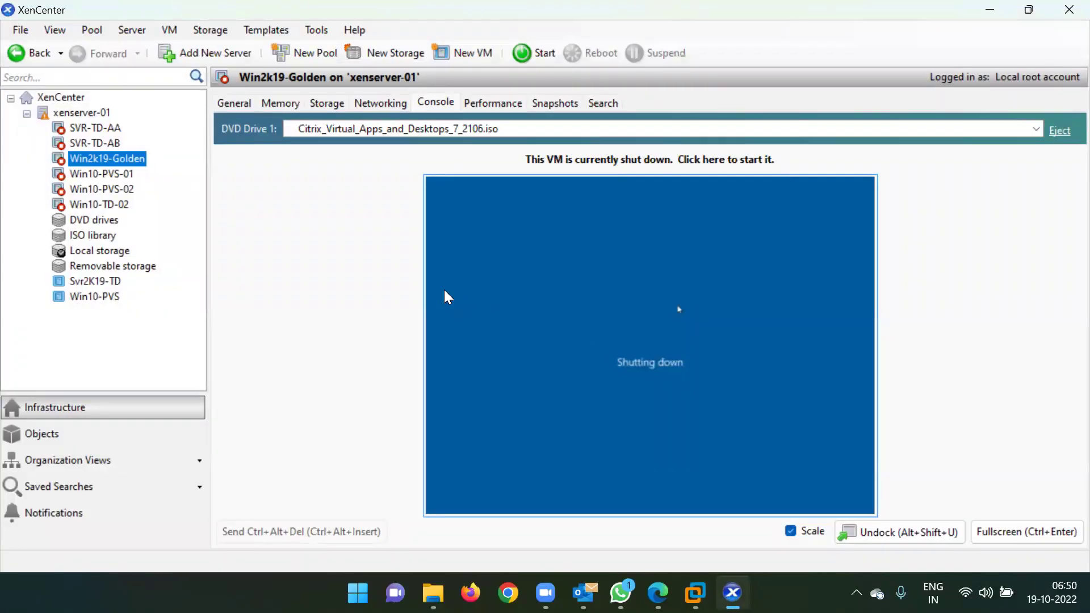
pyautogui.rightClick(111, 158)
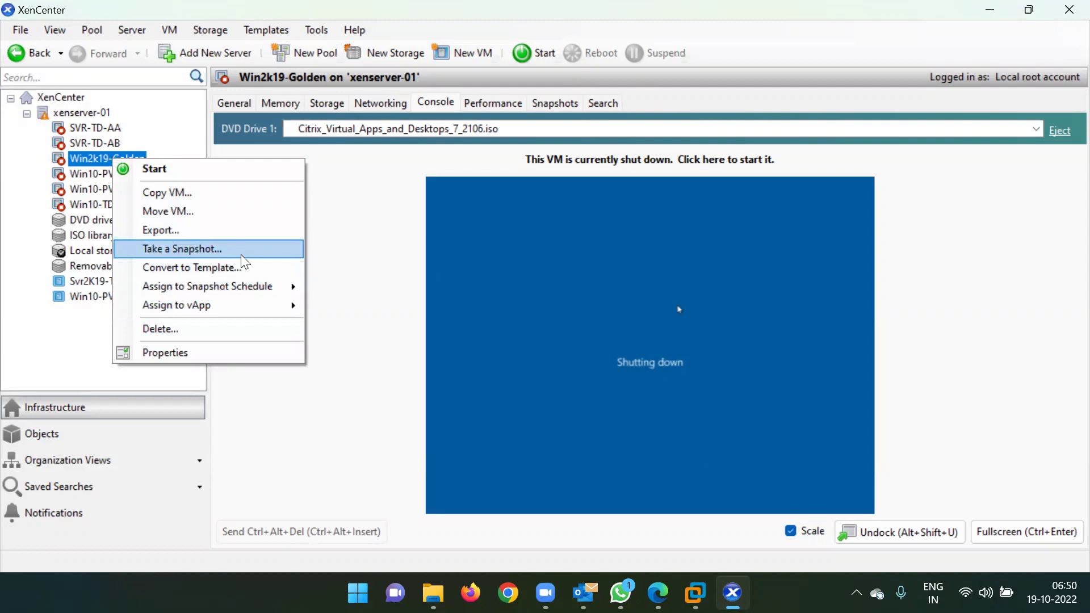
pyautogui.click(353, 248)
pyautogui.click(1002, 17)
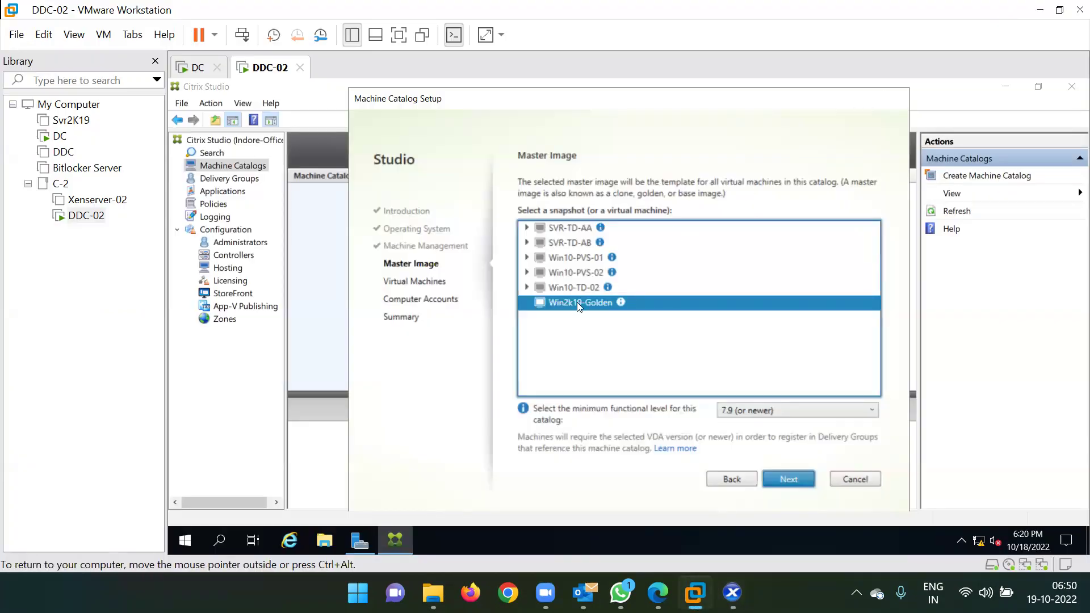
# - Inspect the virtual disks and snapshots of Win2k19-Golden in XenCenter
pyautogui.click(732, 592)
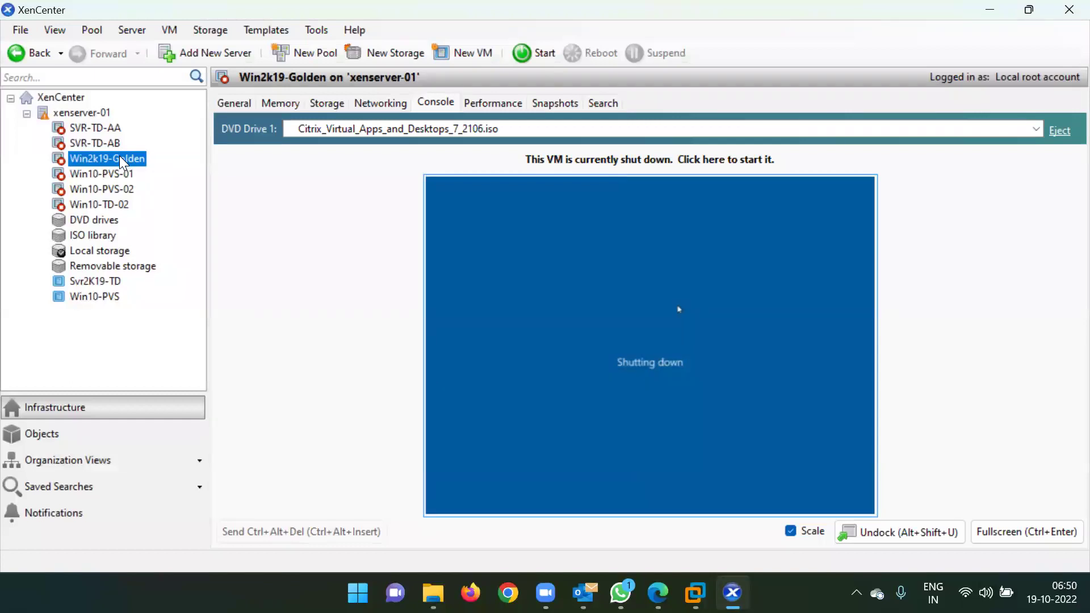
pyautogui.click(328, 101)
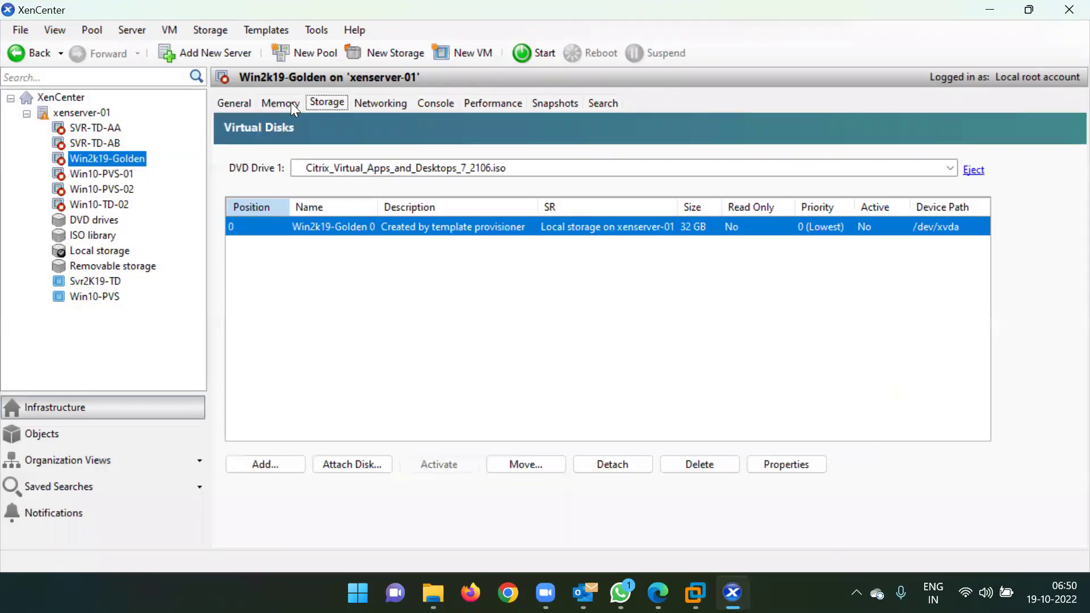
pyautogui.click(546, 104)
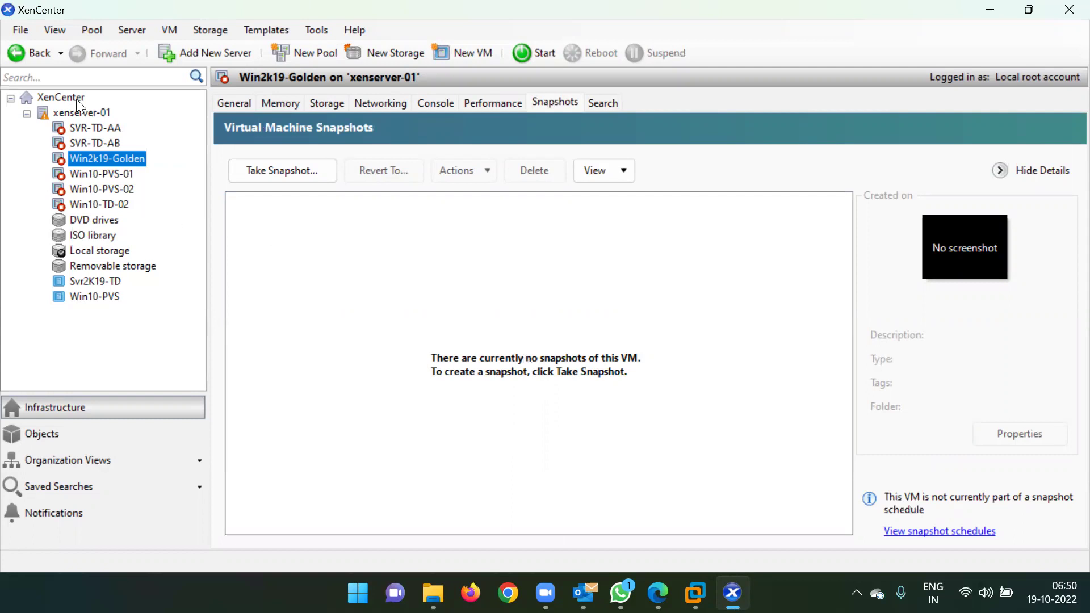
# - Check the snapshots of SVR-TD-AB, SVR-TD-AA, Win10-TD-02 and Win2k19-Golden in XenCenter, and return to the catalog setup
pyautogui.click(98, 143)
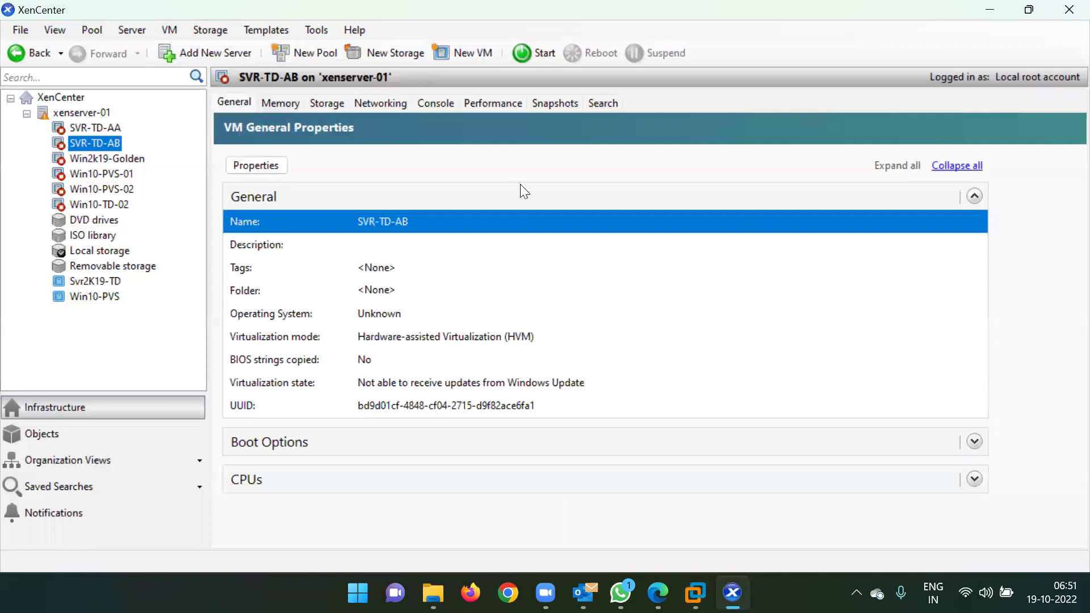
pyautogui.click(551, 106)
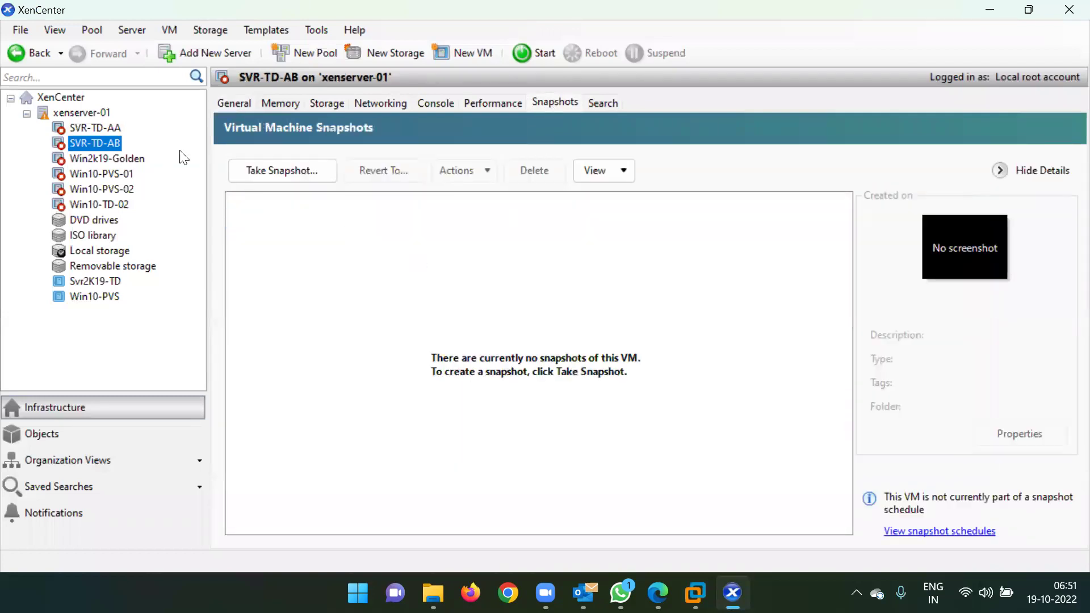
pyautogui.click(110, 130)
pyautogui.click(548, 103)
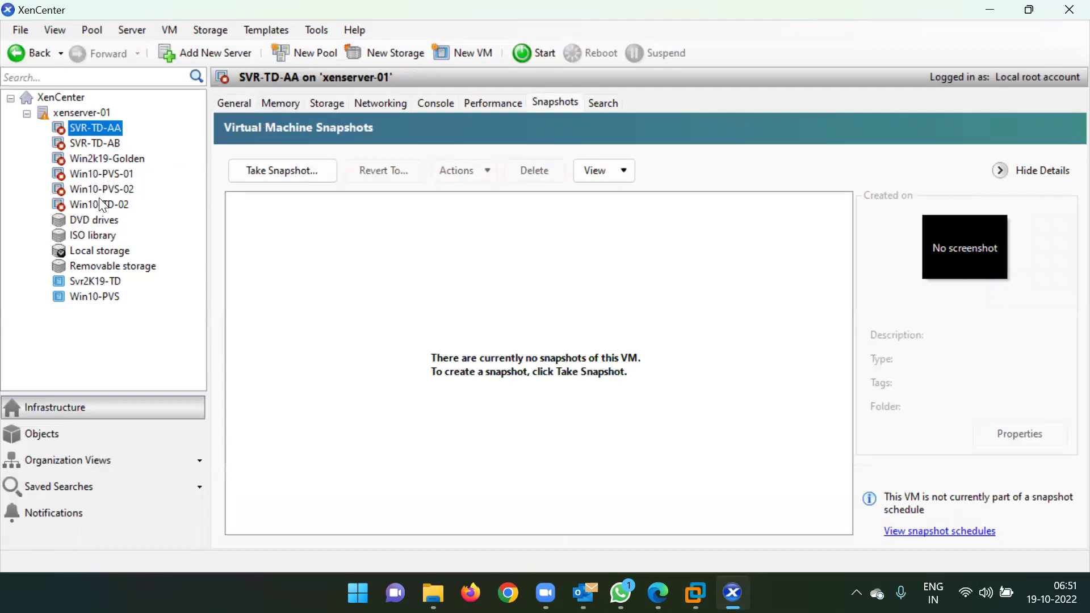
pyautogui.click(102, 219)
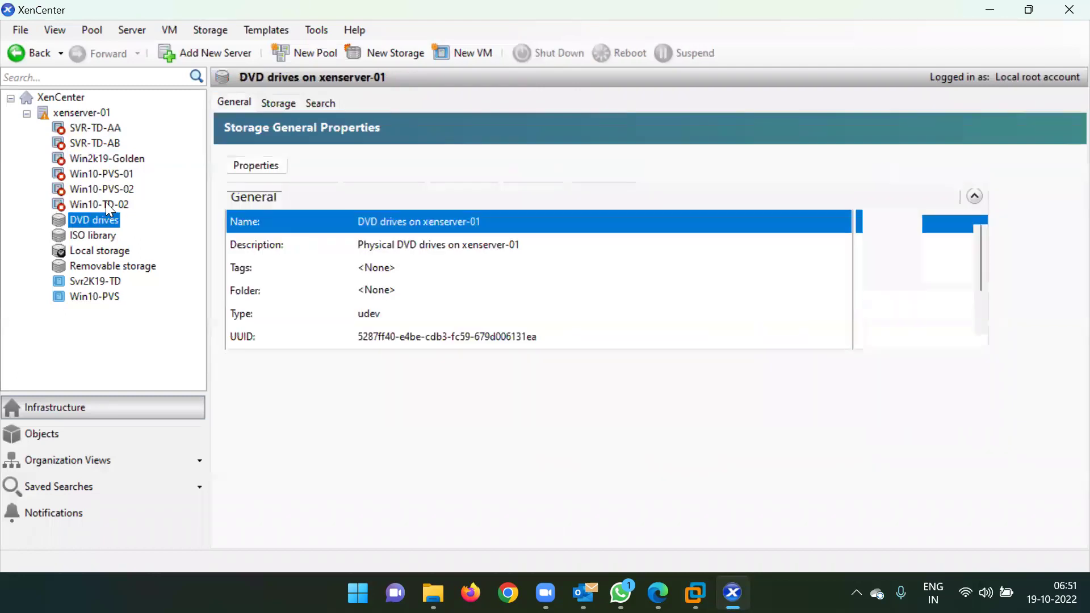
pyautogui.click(106, 203)
pyautogui.click(553, 108)
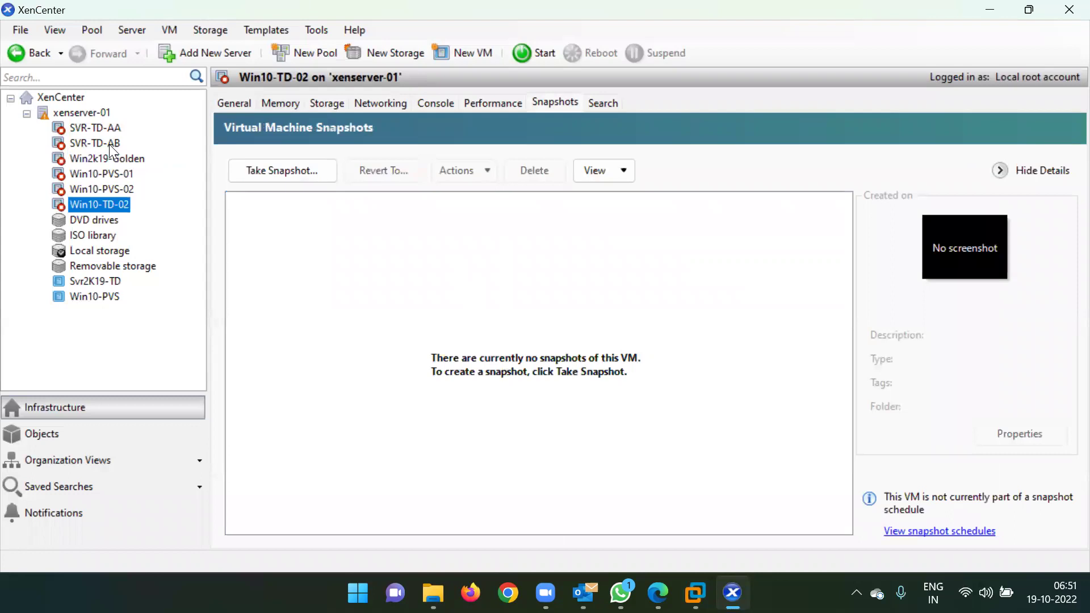
pyautogui.click(95, 159)
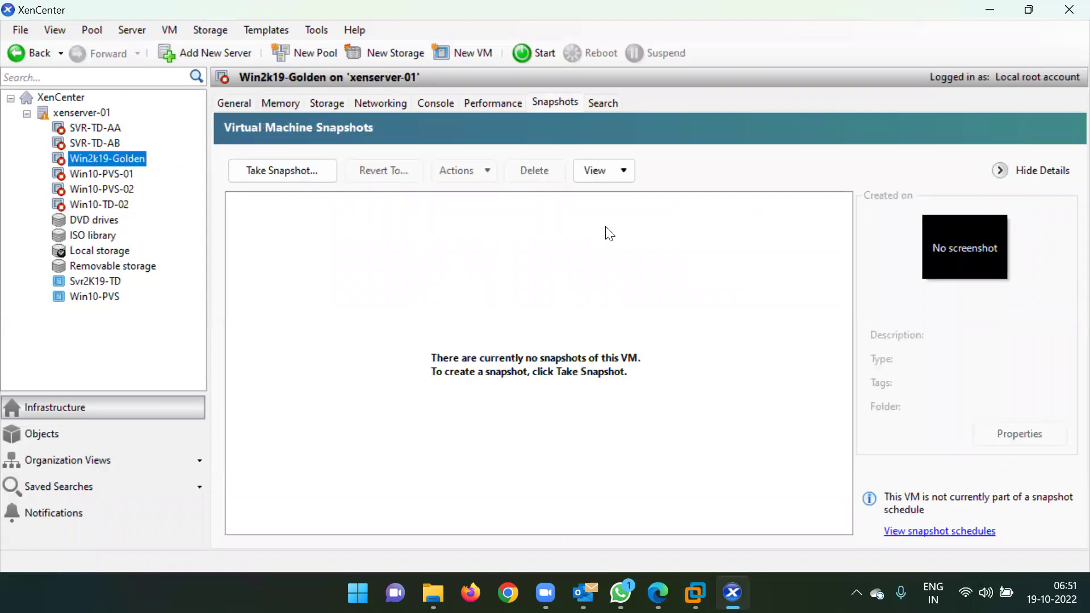
pyautogui.click(989, 9)
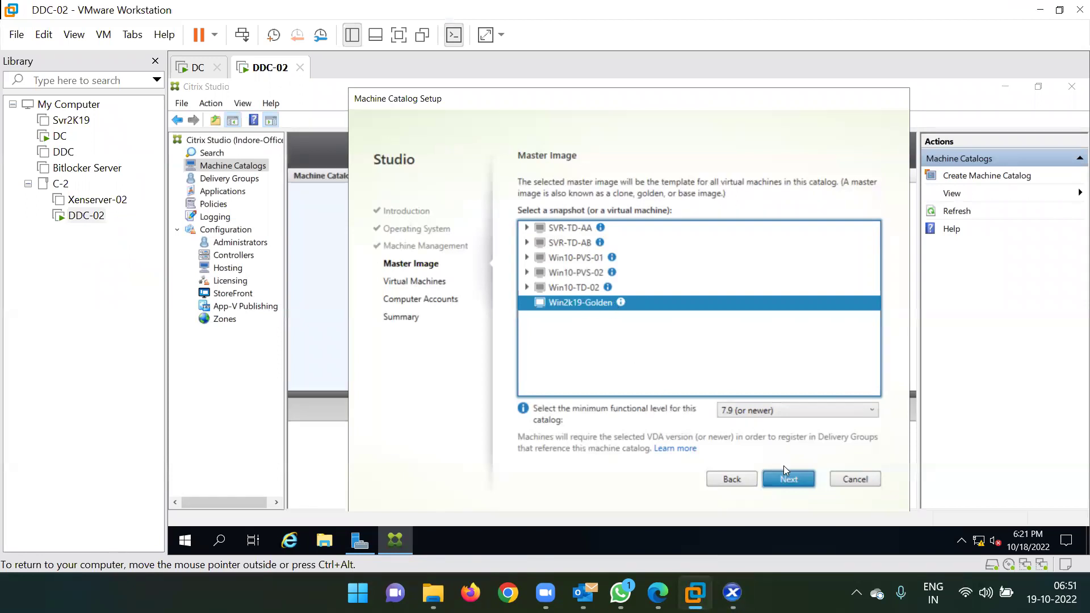
# - Accept Win2k19-Golden as the master image with functional level 7.9 (or newer), and proceed to the virtual machine settings
pyautogui.click(785, 479)
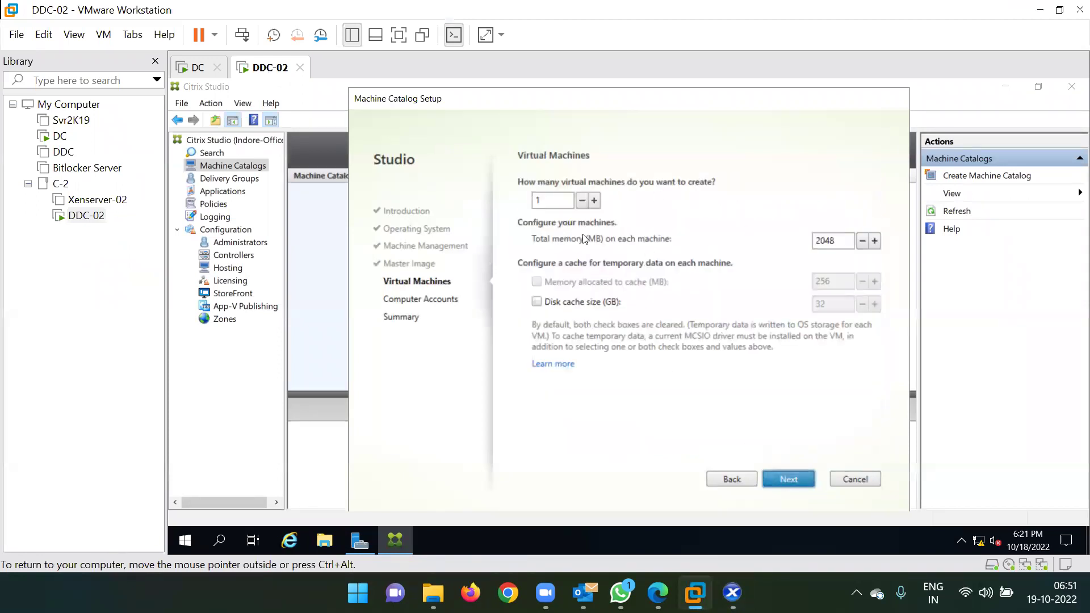
pyautogui.moveTo(557, 107); pyautogui.dragTo(527, 102)
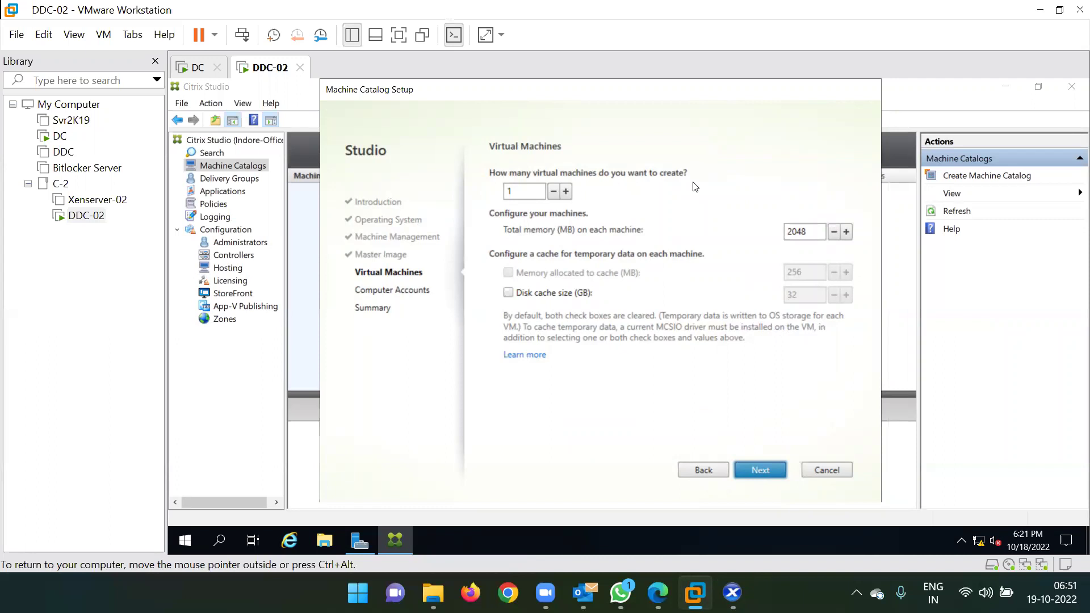
# - Try 9999, 99999999 and 10 as the number of virtual machines to create
pyautogui.click(522, 193)
pyautogui.doubleClick(522, 194)
pyautogui.write('9999')
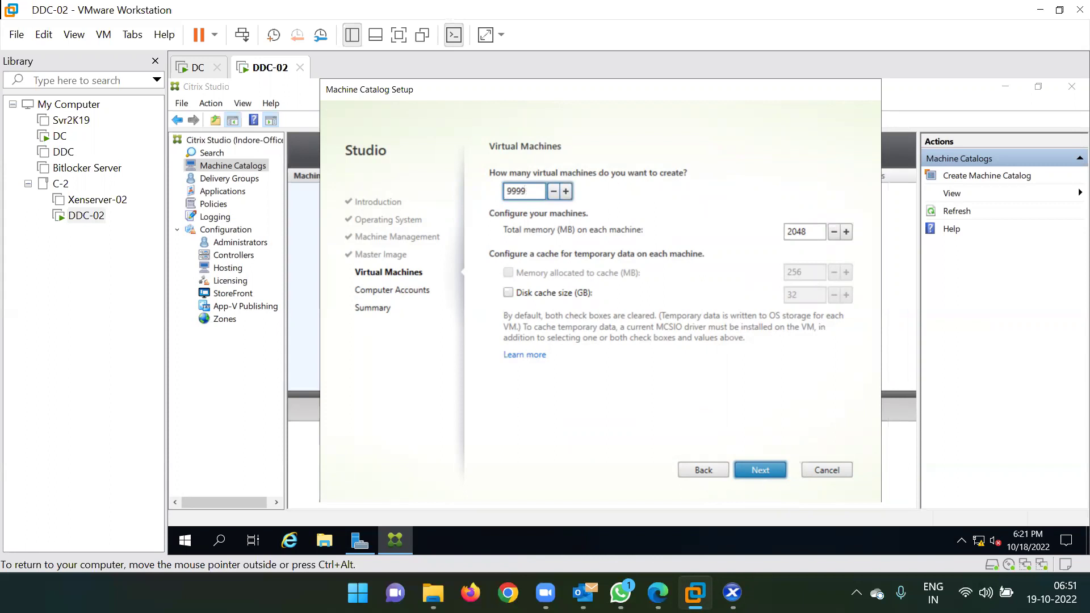
pyautogui.press('BackSpace')
pyautogui.press('BackSpace')
pyautogui.press('BackSpace')
pyautogui.press('BackSpace')
pyautogui.write('99999999')
pyautogui.press('BackSpace')
pyautogui.press('BackSpace')
pyautogui.press('BackSpace')
pyautogui.press('BackSpace')
pyautogui.press('BackSpace')
pyautogui.press('BackSpace')
pyautogui.press('BackSpace')
pyautogui.press('BackSpace')
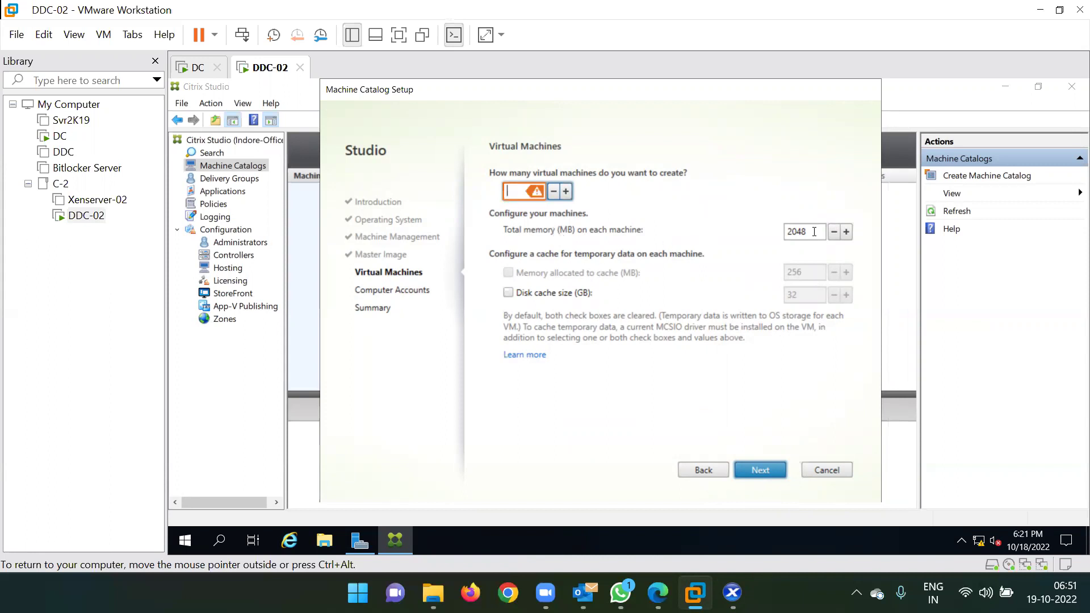
pyautogui.press('Tab')
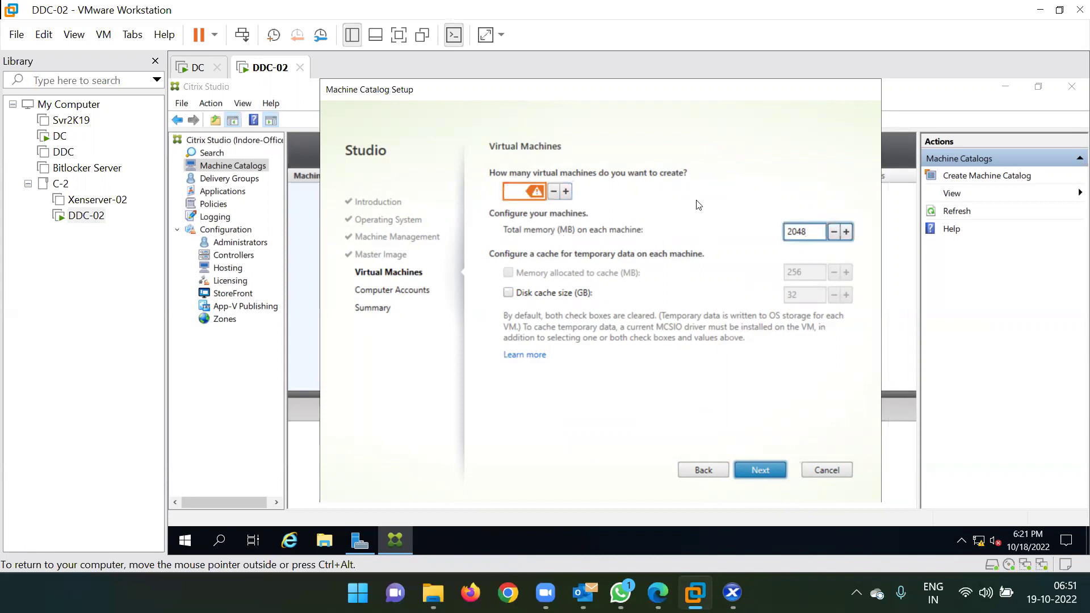
pyautogui.click(514, 189)
pyautogui.write('10')
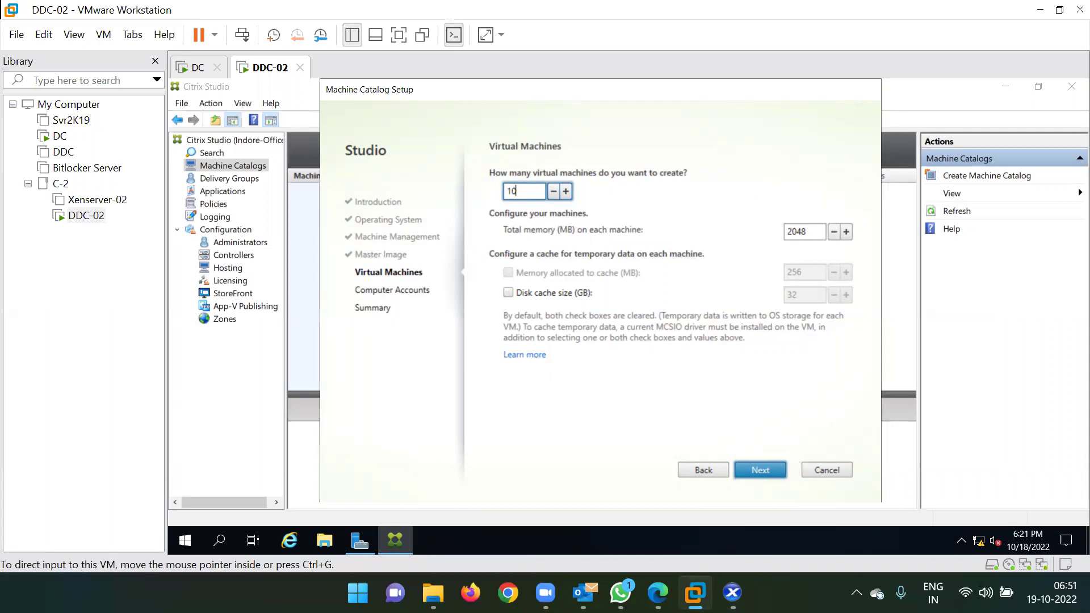
# - Check the memory of xenserver-01 in XenCenter, and return to the machine catalog setup
pyautogui.click(732, 592)
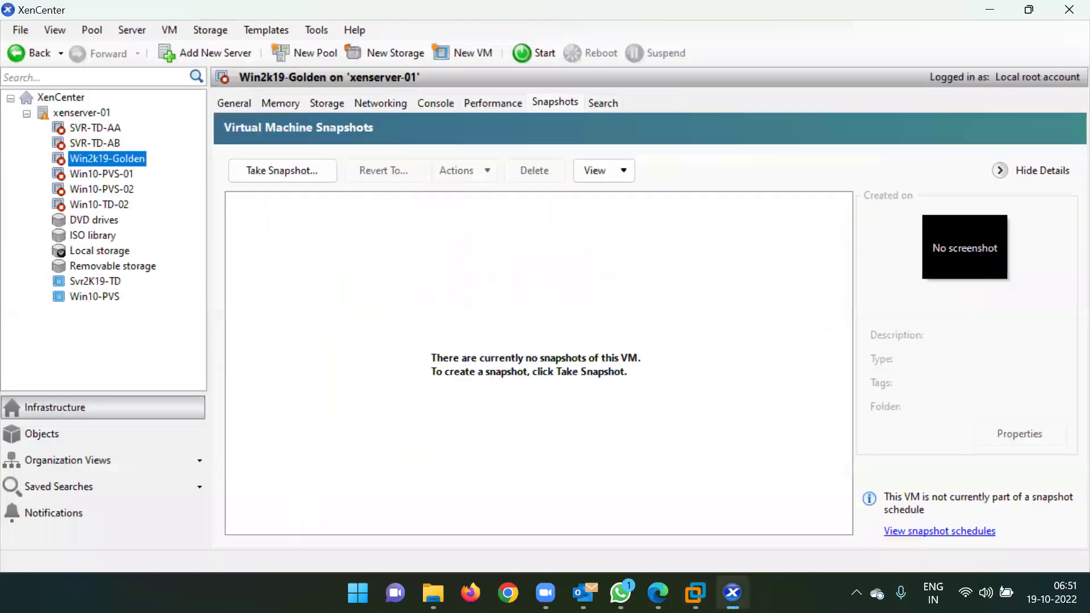
pyautogui.click(71, 109)
pyautogui.click(271, 103)
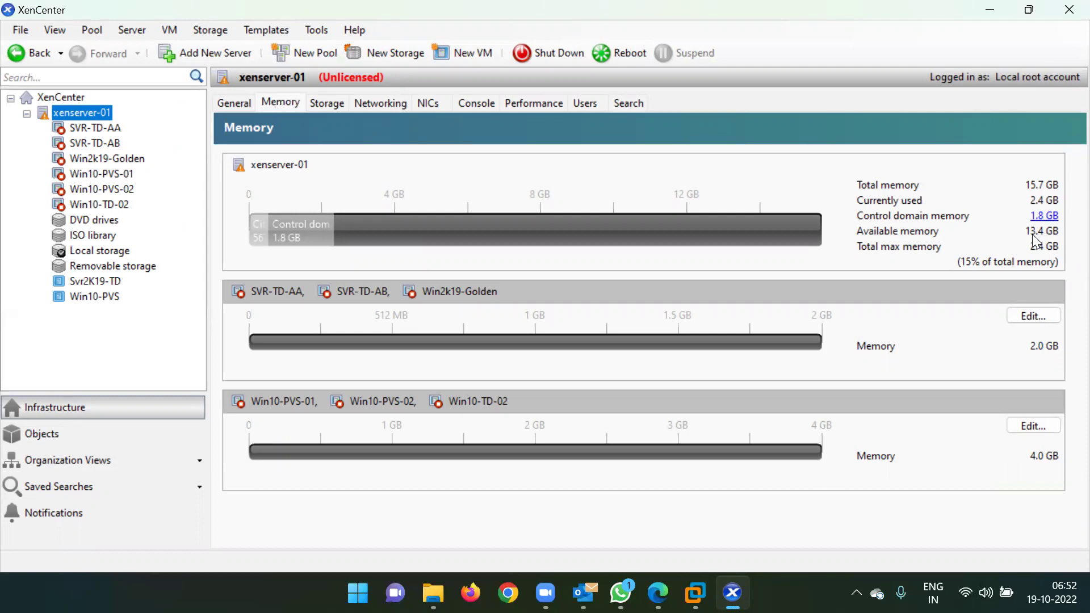
pyautogui.click(989, 10)
# - Set the number of virtual machines to create to 1, and proceed to the Active Directory computer accounts
pyautogui.press('BackSpace')
pyautogui.press('BackSpace')
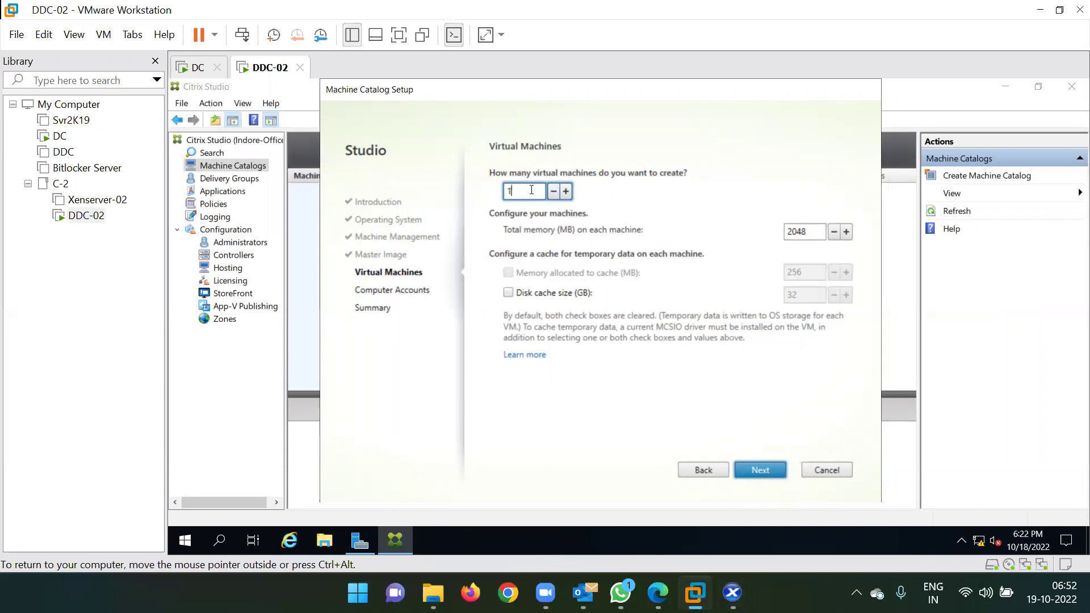
pyautogui.write('1')
pyautogui.click(758, 471)
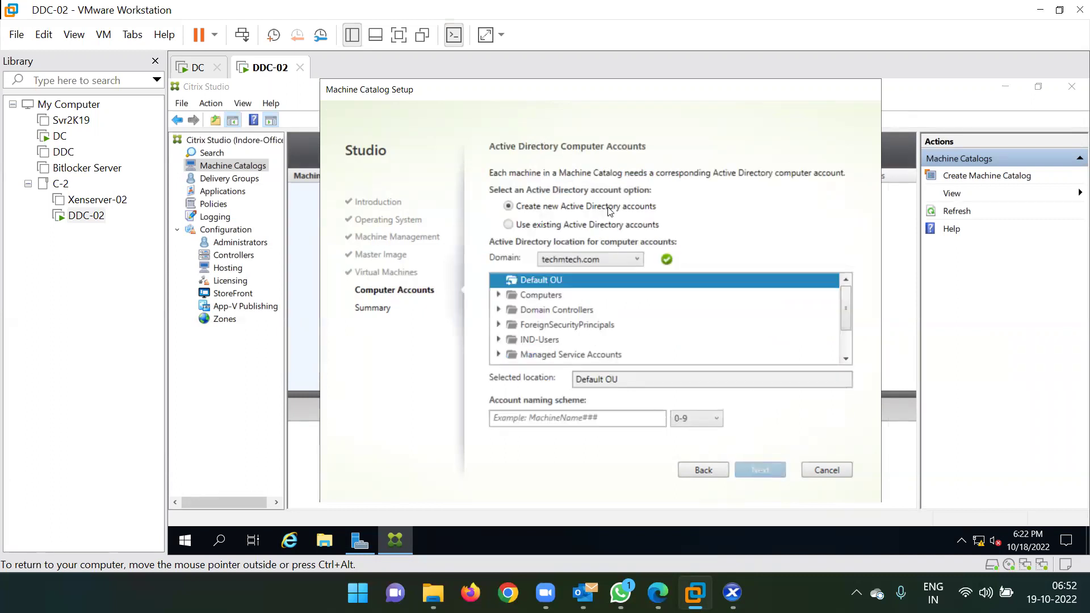
pyautogui.click(695, 470)
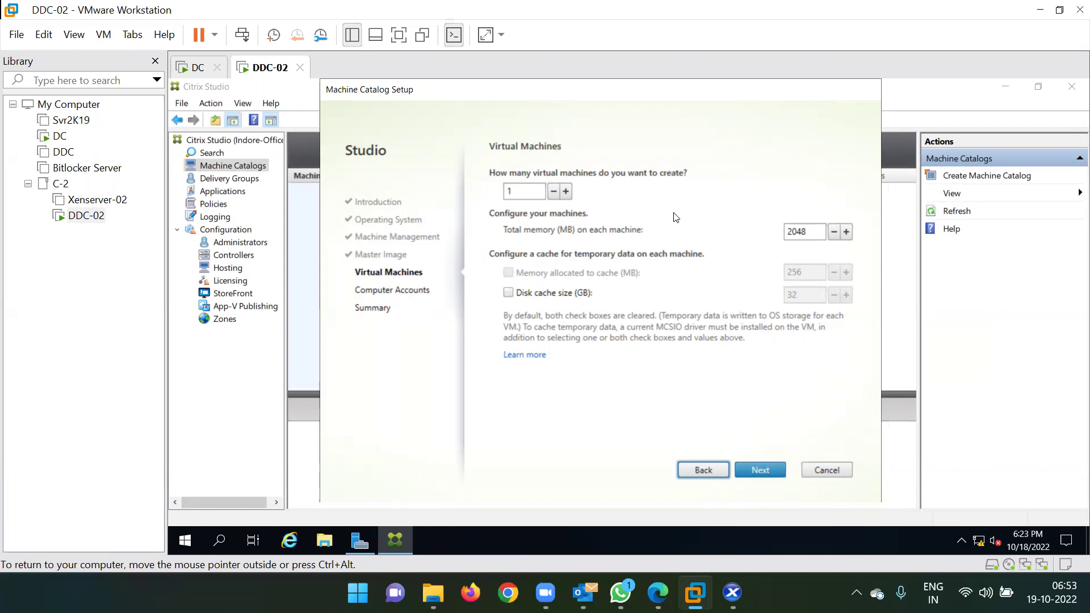
pyautogui.click(762, 471)
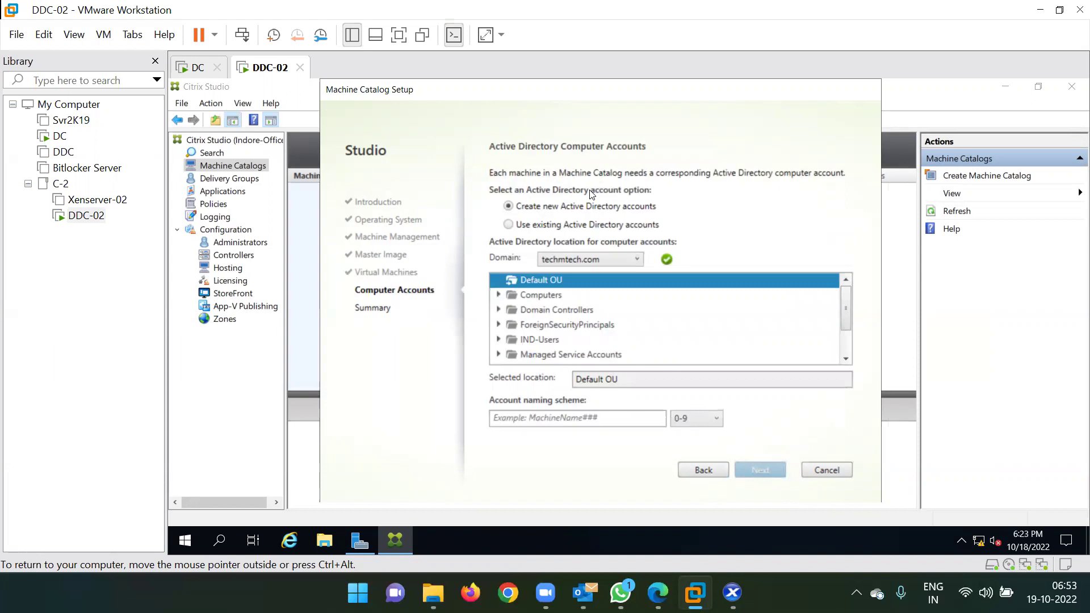
# - Choose the MCS organizational unit under VM in techmtech.com as the location for the new computer accounts
pyautogui.scroll(-1, 544, 343)
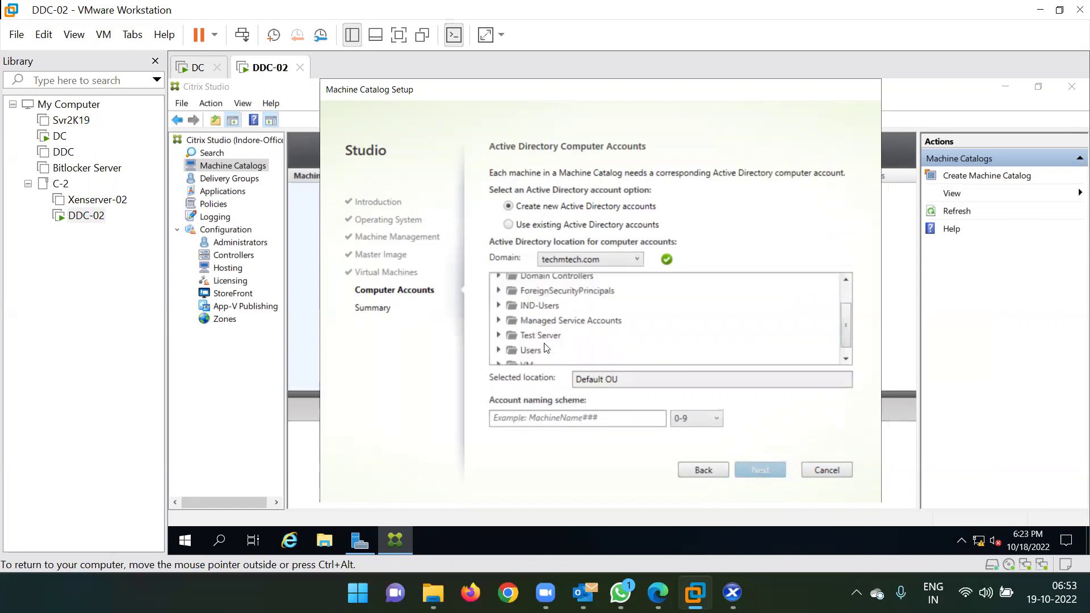
pyautogui.scroll(1, 501, 355)
pyautogui.scroll(-2, 500, 355)
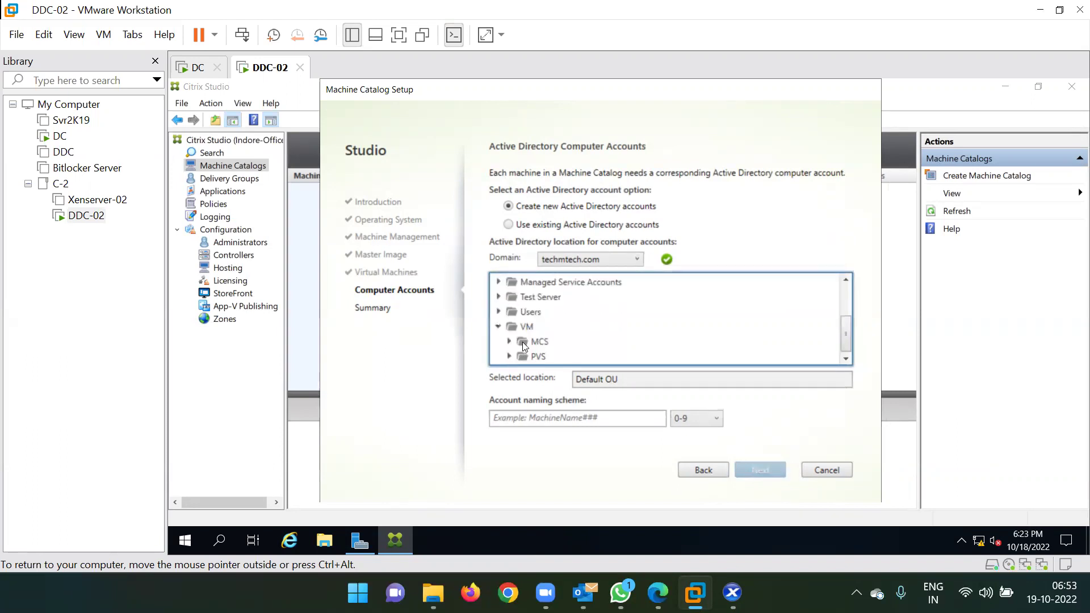
pyautogui.click(525, 344)
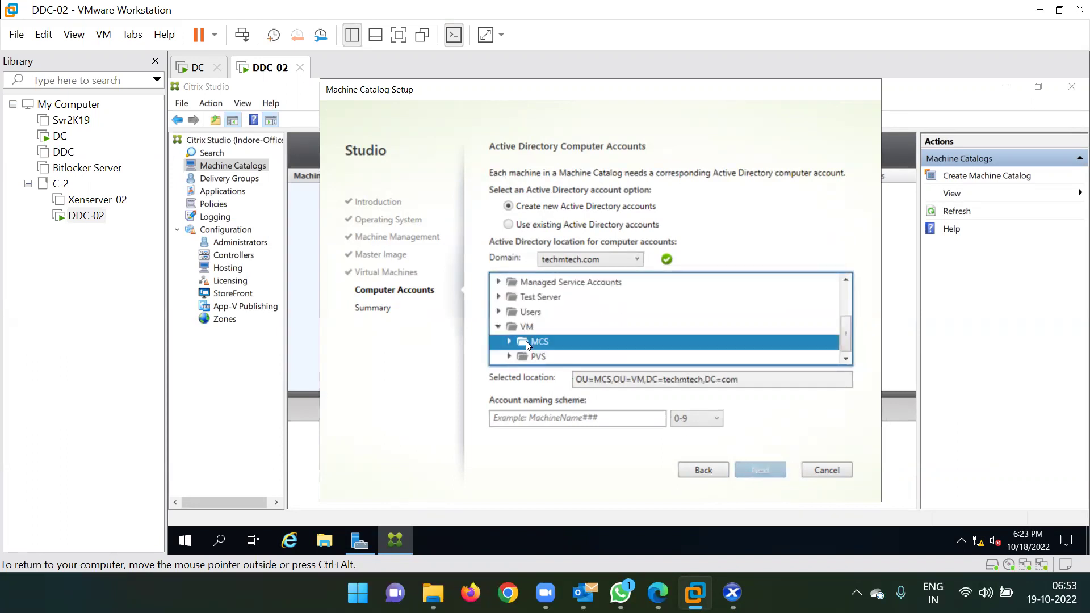
pyautogui.click(524, 418)
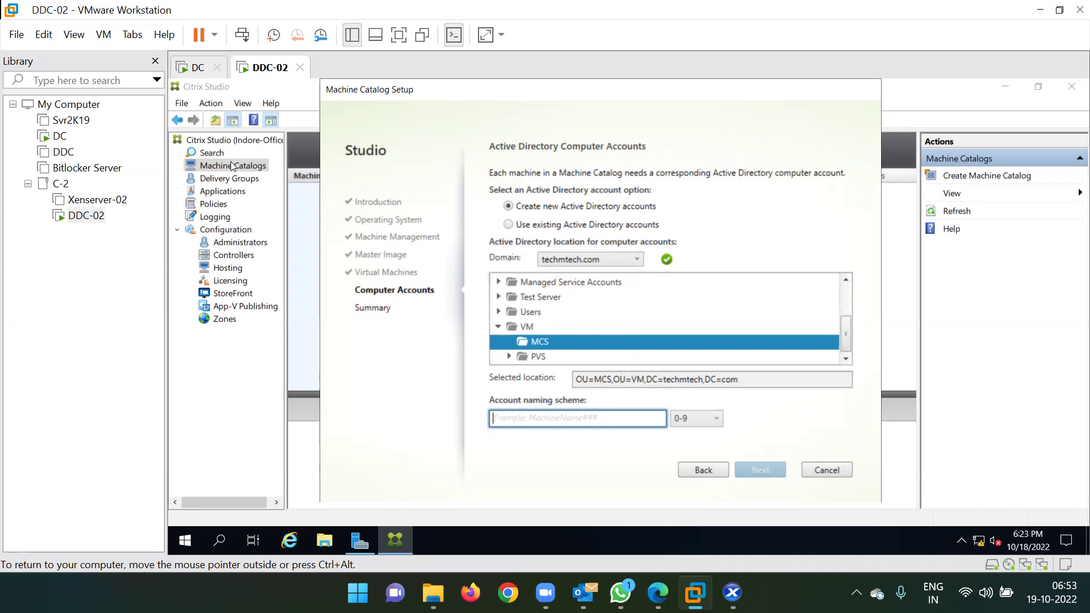
# - Switch to the DC virtual machine and sign in with the account password
pyautogui.click(196, 67)
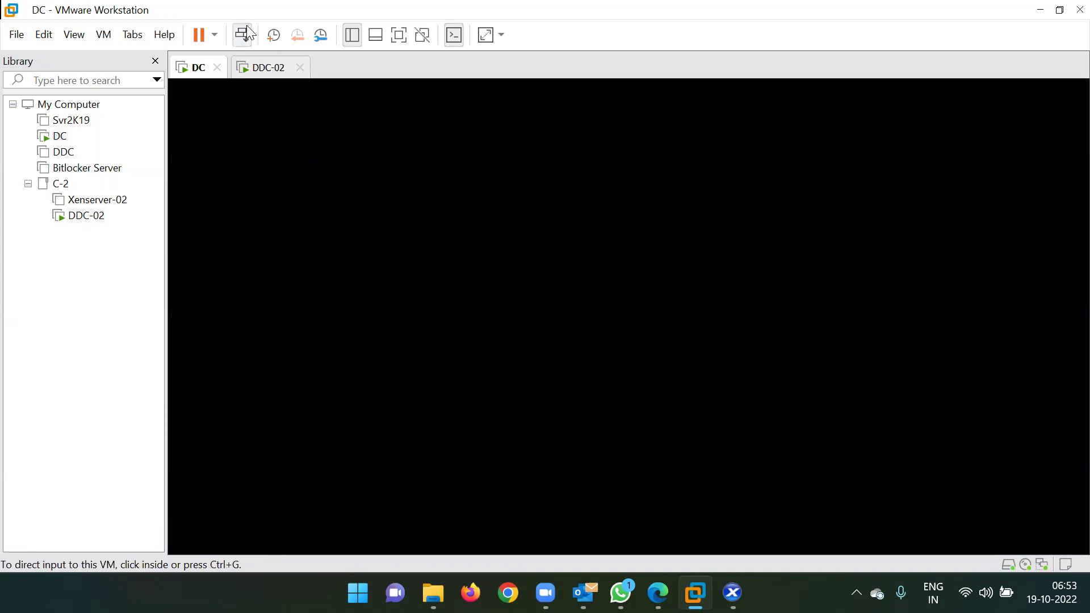
pyautogui.click(244, 32)
pyautogui.click(554, 376)
pyautogui.write('**********')
pyautogui.press('Return')
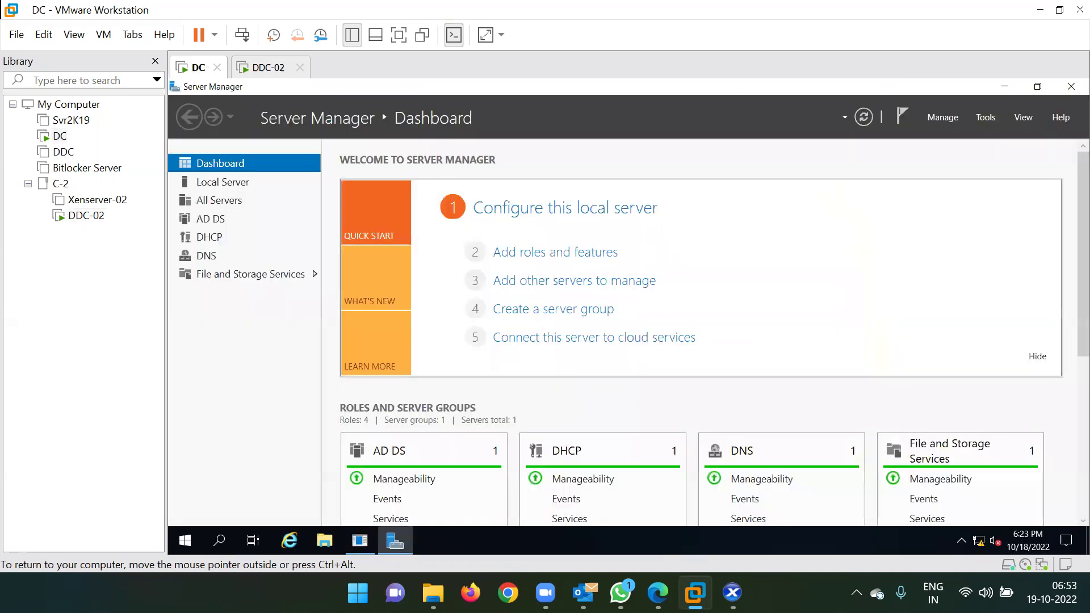
# - Inspect the MCS organizational unit under VM in Active Directory Users and Computers, and return to the catalog setup on DDC-02
pyautogui.click(980, 118)
pyautogui.click(930, 198)
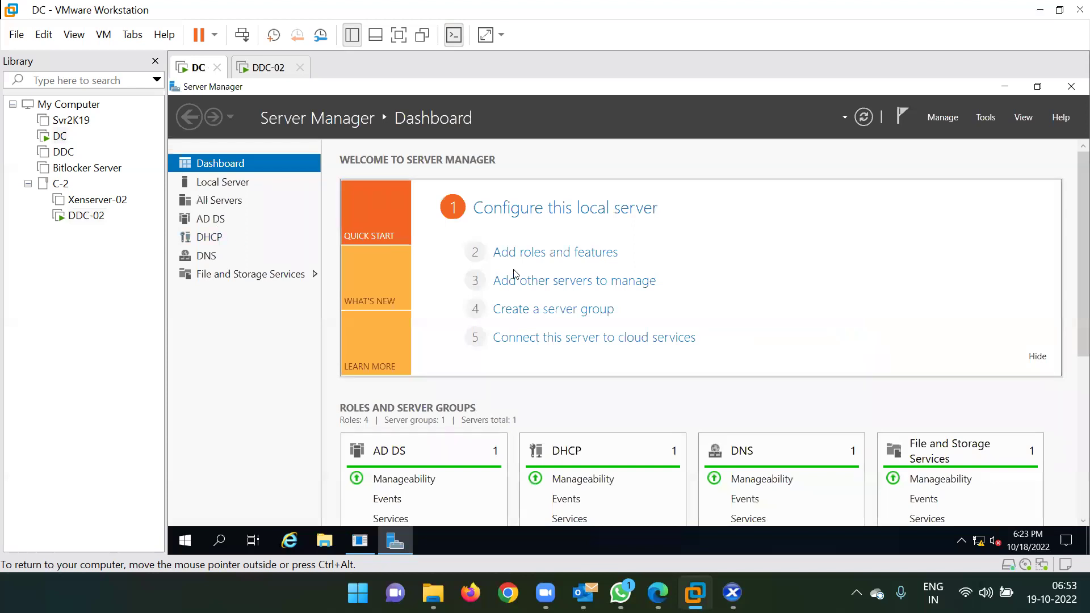
pyautogui.doubleClick(221, 281)
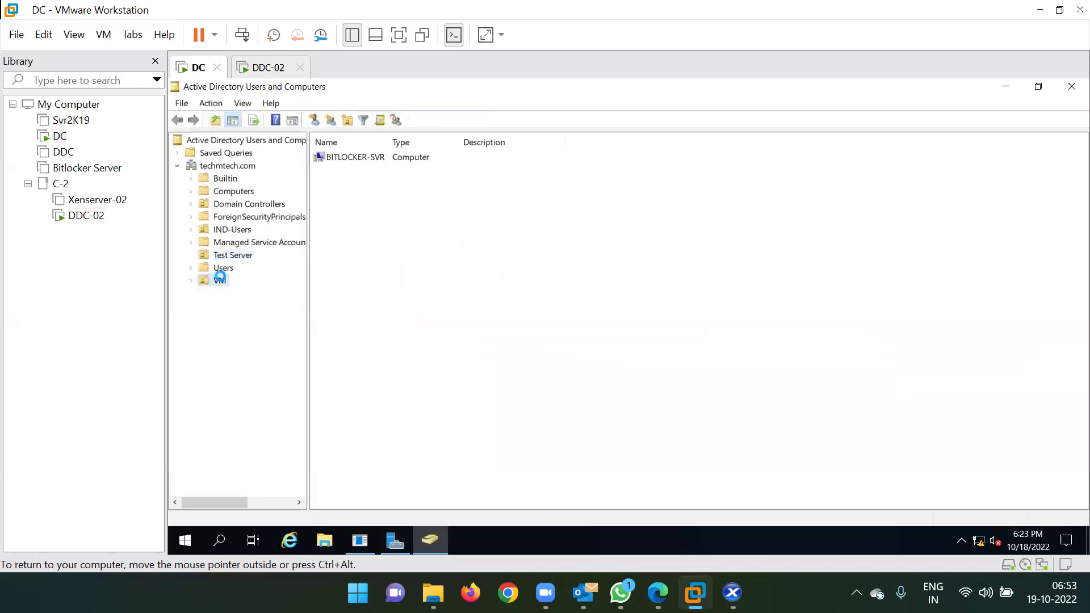
pyautogui.click(231, 294)
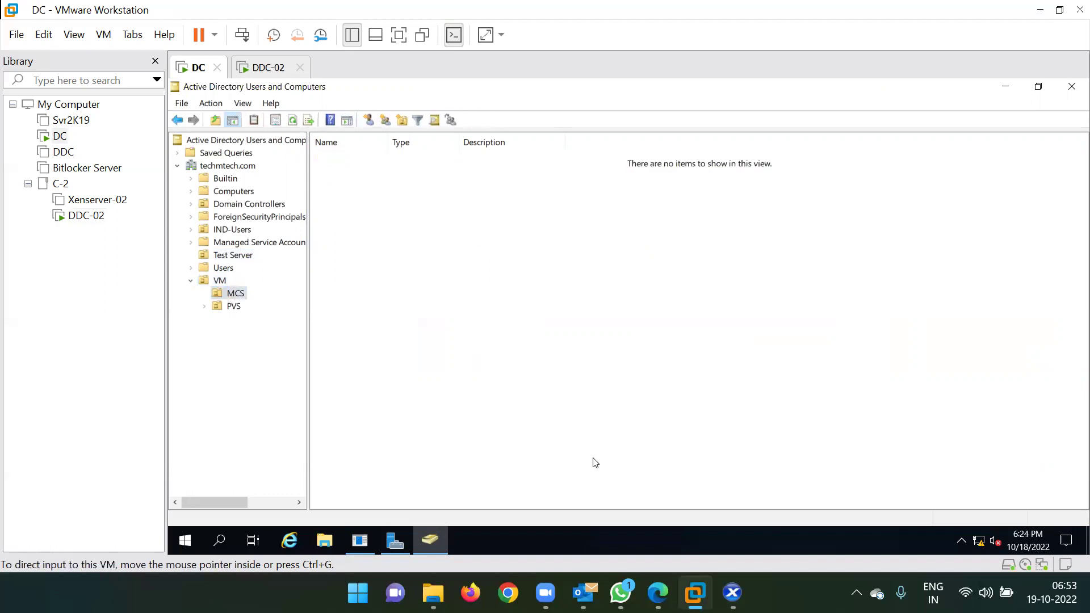
pyautogui.moveTo(695, 592)
pyautogui.click(789, 460)
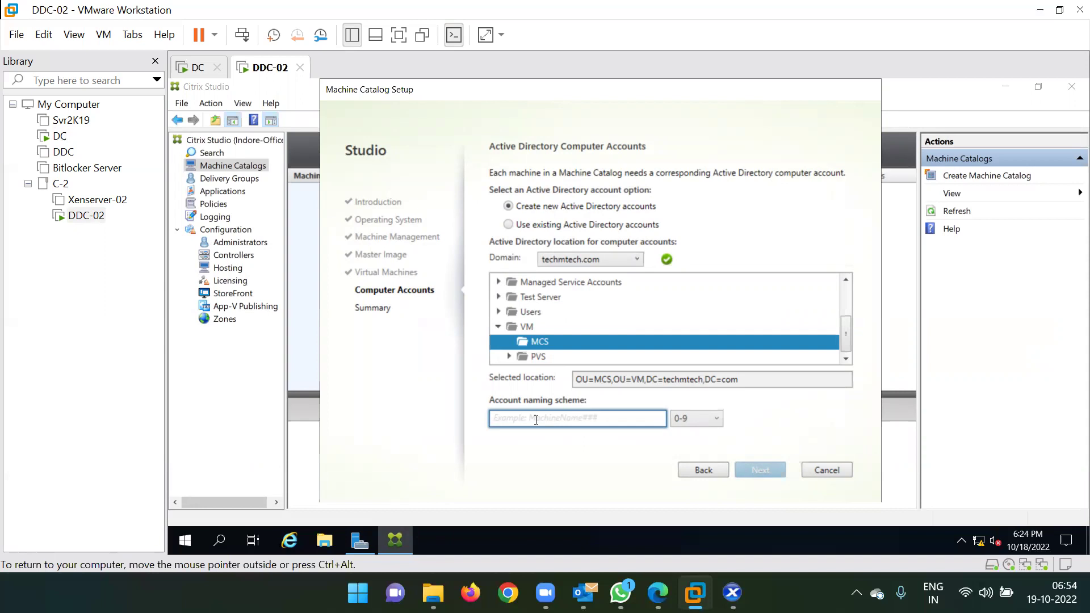
# - Set the account naming scheme to IT-Desk-## with numbering 0-9, and proceed to the catalog summary
pyautogui.write('I')
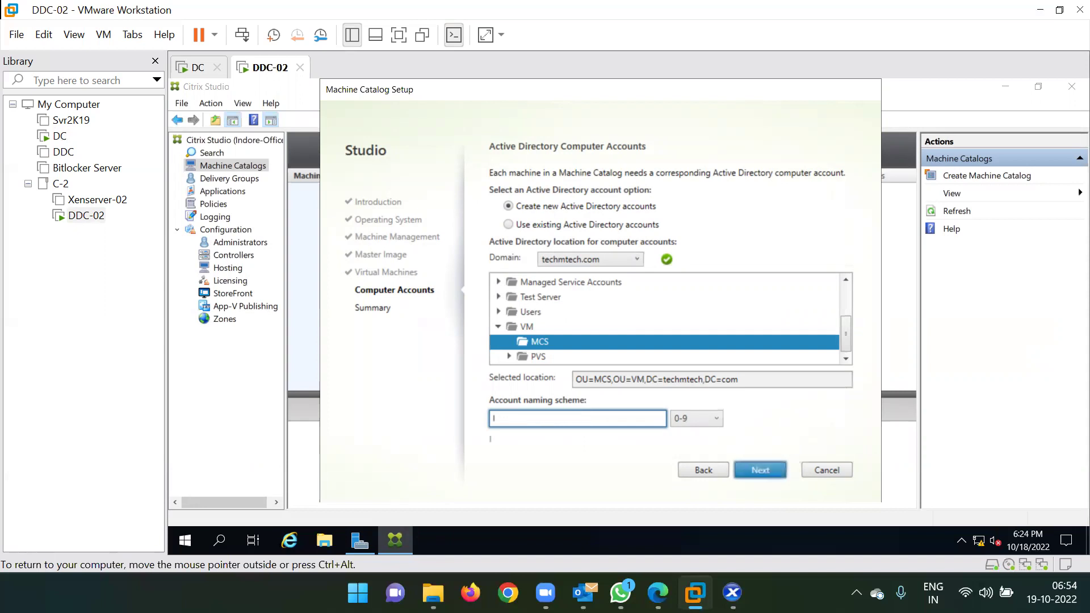
pyautogui.write('T-Desk-##')
pyautogui.click(754, 469)
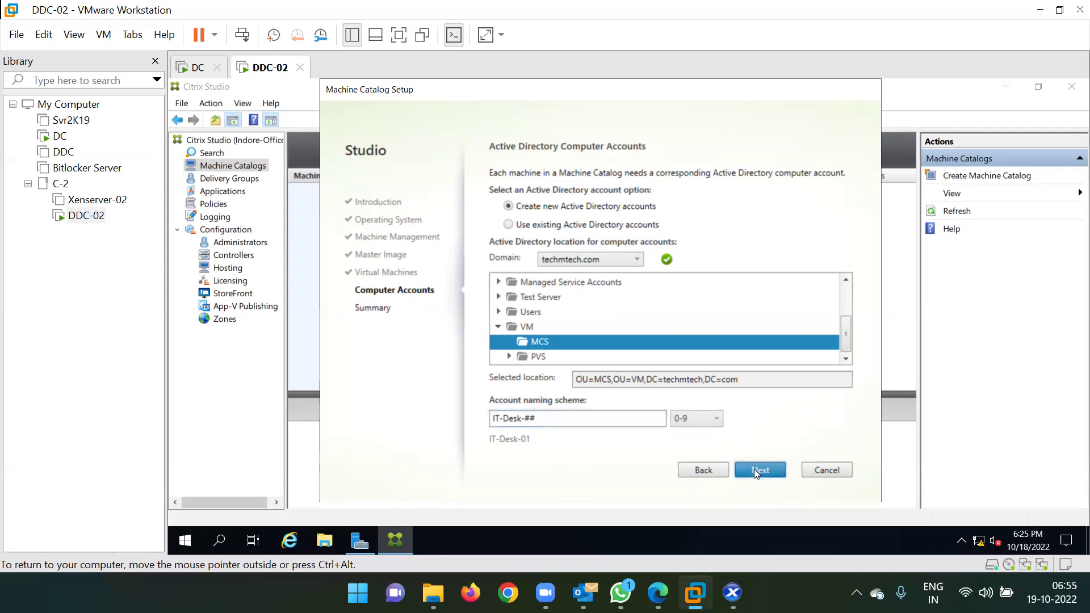
# - Name the machine catalog "Win Svr for IT", describe it as "For Indore IT Team", and start creating it
pyautogui.click(563, 361)
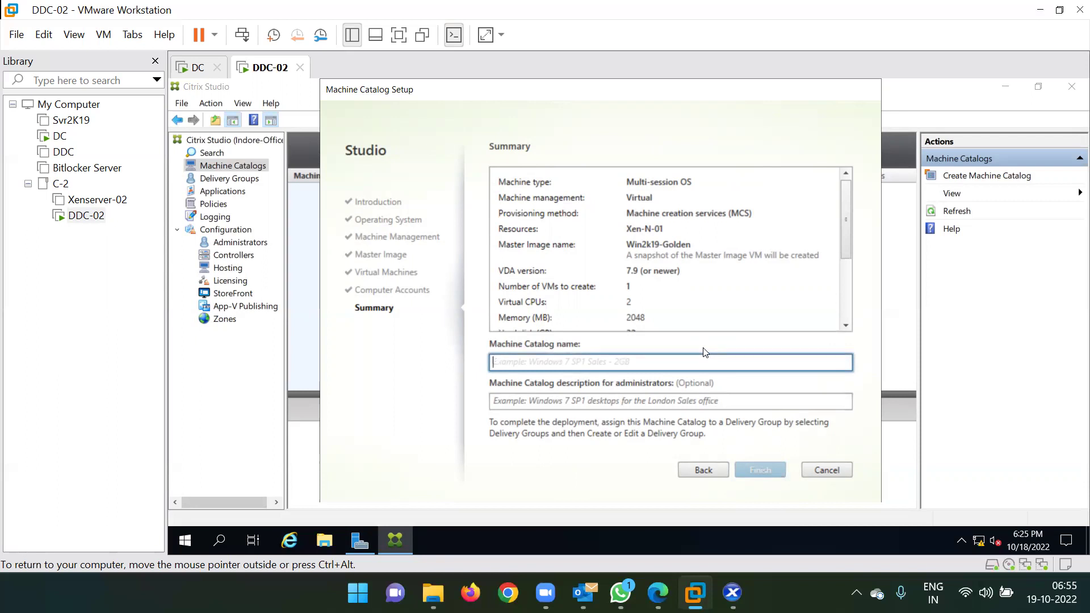
pyautogui.write('Win Svr for IT')
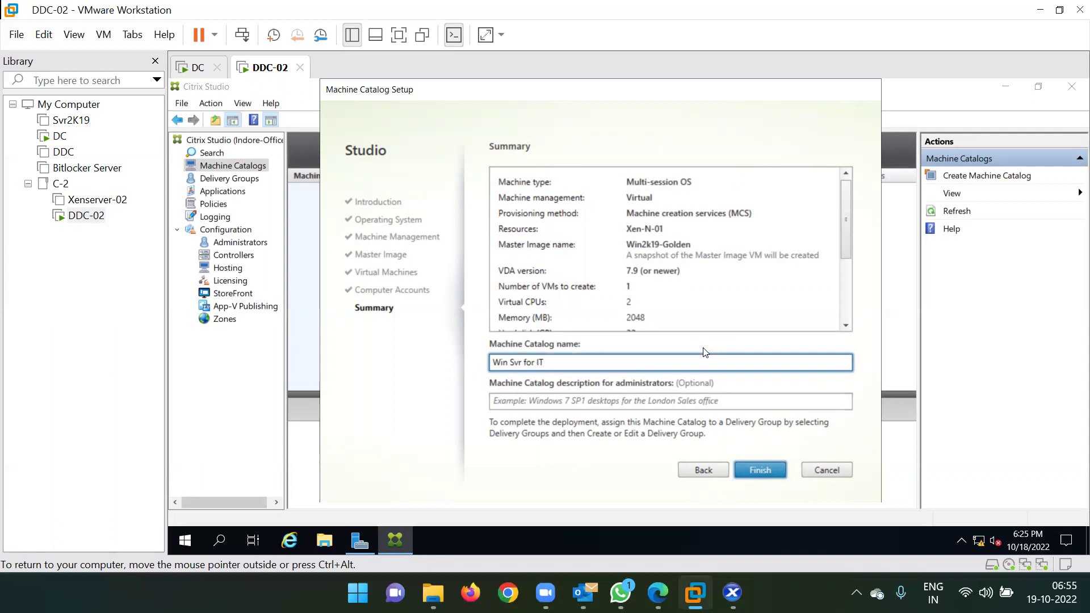
pyautogui.click(550, 399)
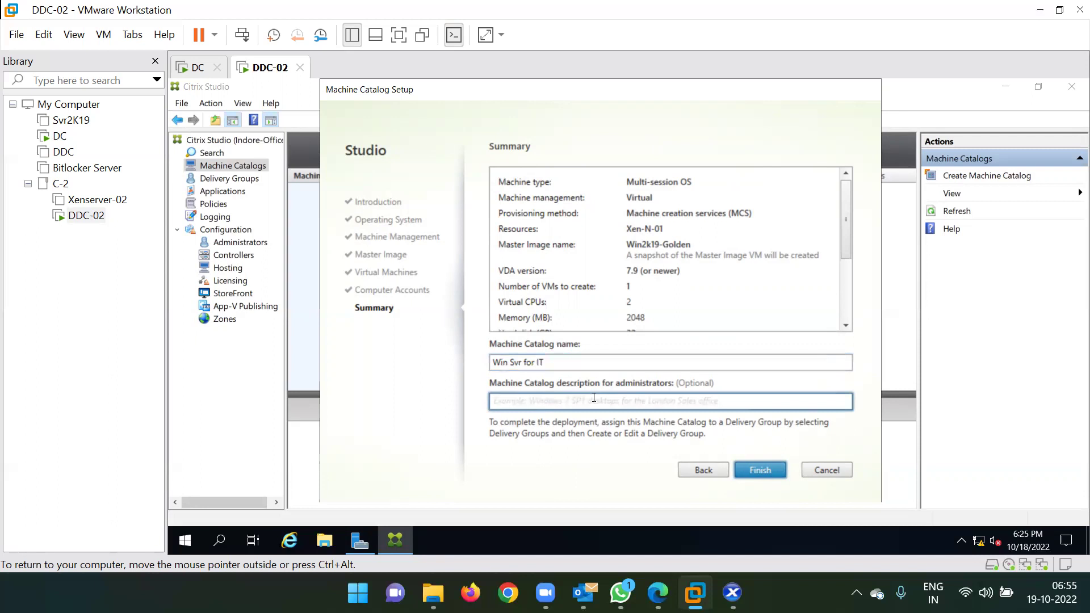
pyautogui.write('For Indore ')
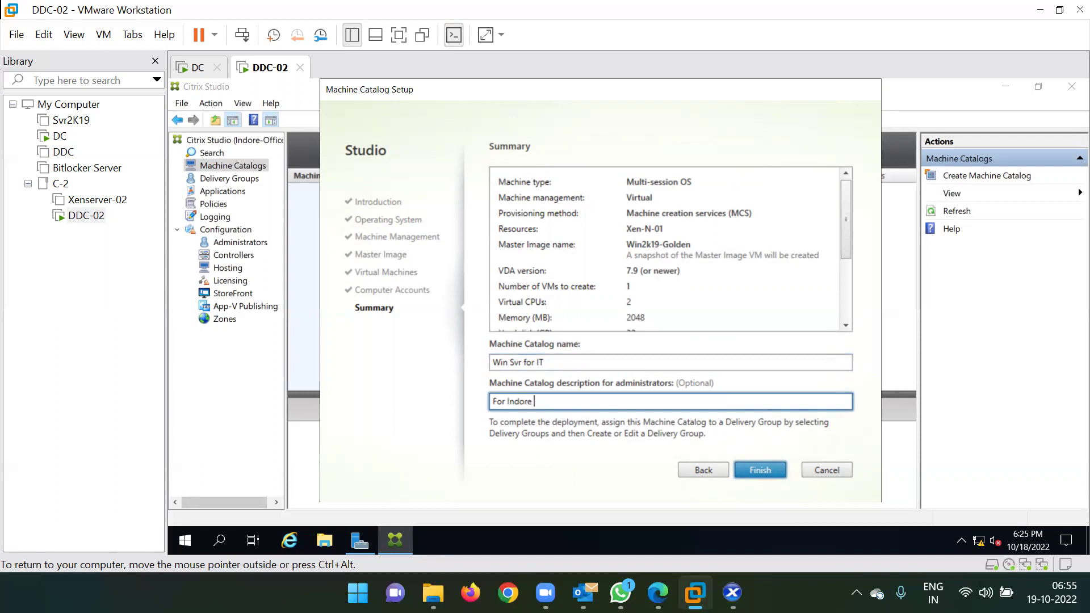
pyautogui.write('IT team')
pyautogui.press('BackSpace')
pyautogui.press('BackSpace')
pyautogui.press('BackSpace')
pyautogui.press('BackSpace')
pyautogui.write('Team')
pyautogui.click(761, 469)
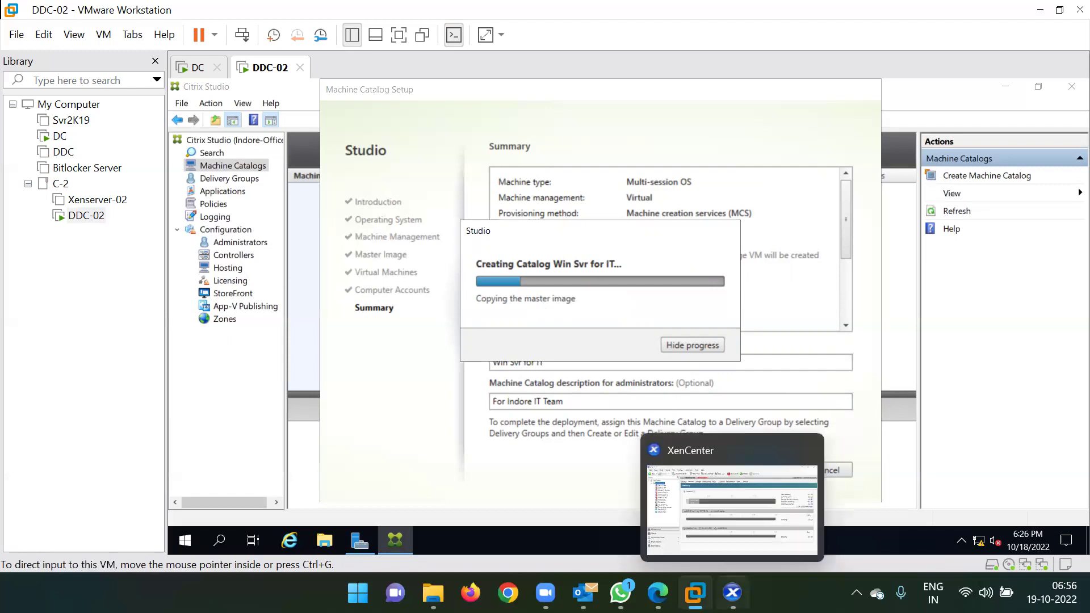
# - Check the snapshots of Win2k19-Golden in XenCenter, and return to the catalog creation progress on DDC-02
pyautogui.click(732, 592)
pyautogui.click(107, 162)
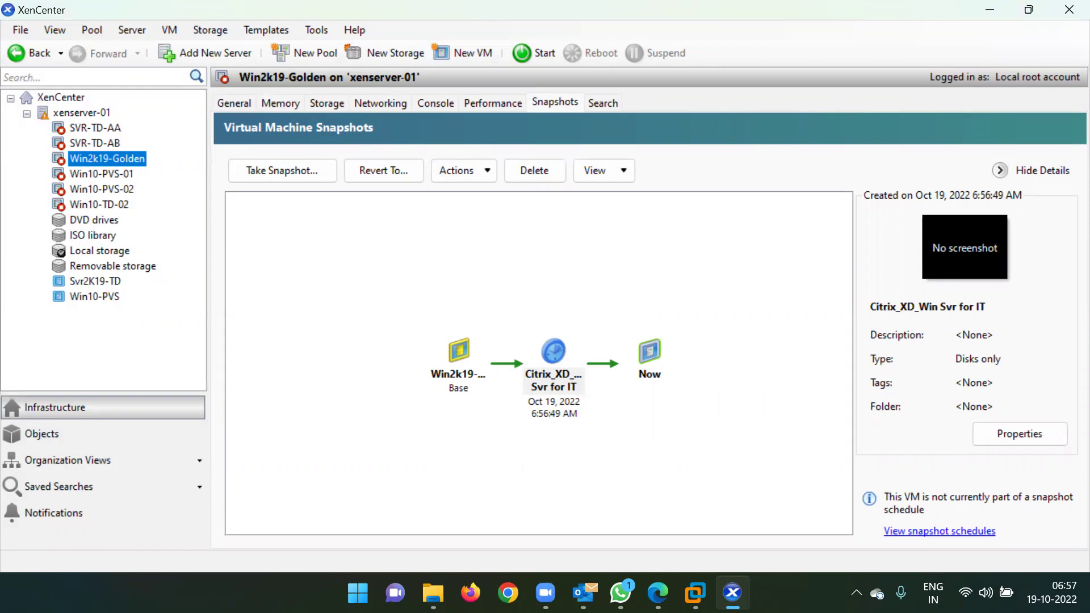
pyautogui.moveTo(695, 592)
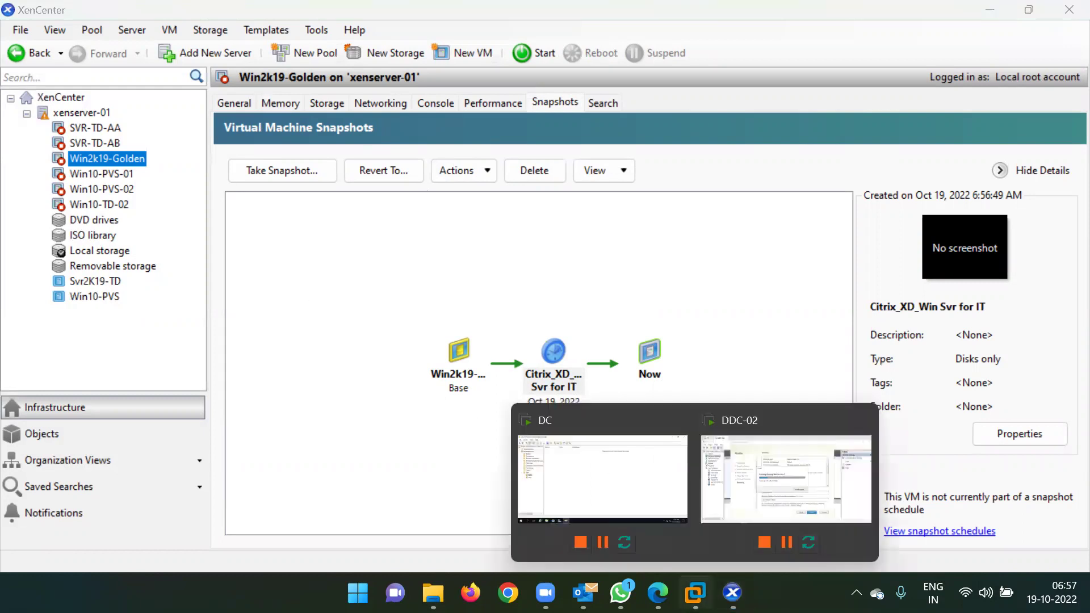
pyautogui.click(760, 483)
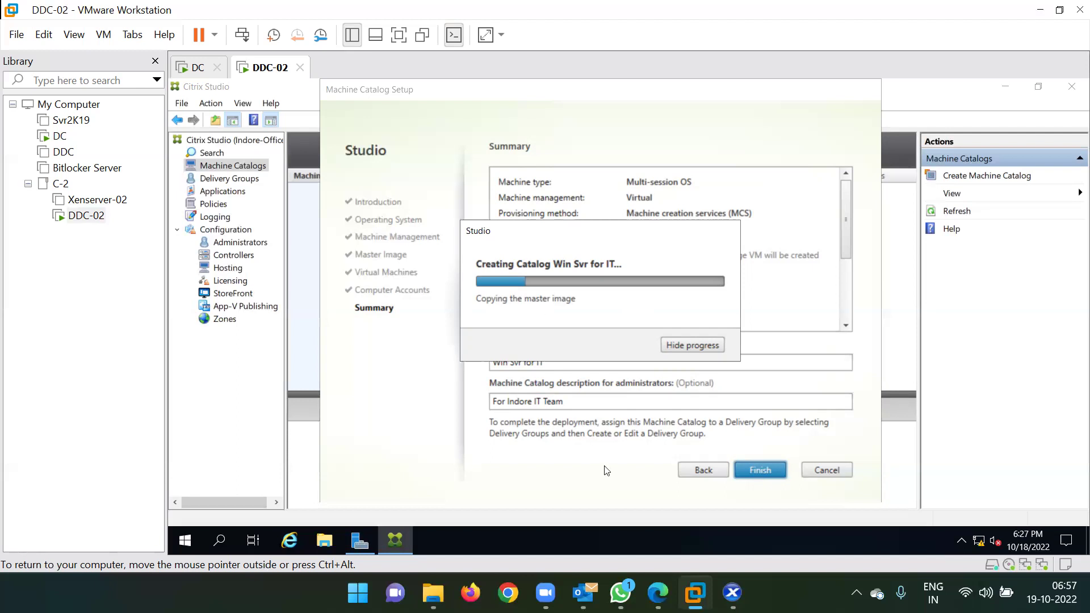
# - Review the memory of xenserver-01 in XenCenter during catalog creation, and return to the progress in Citrix Studio
pyautogui.hotkey('alt', 'Tab')
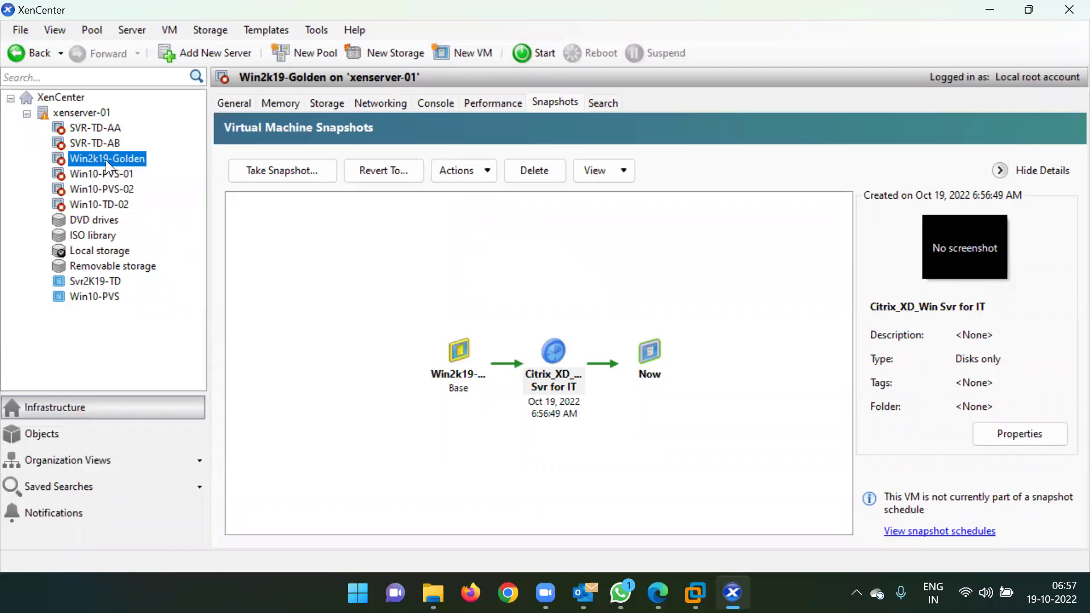
pyautogui.click(106, 117)
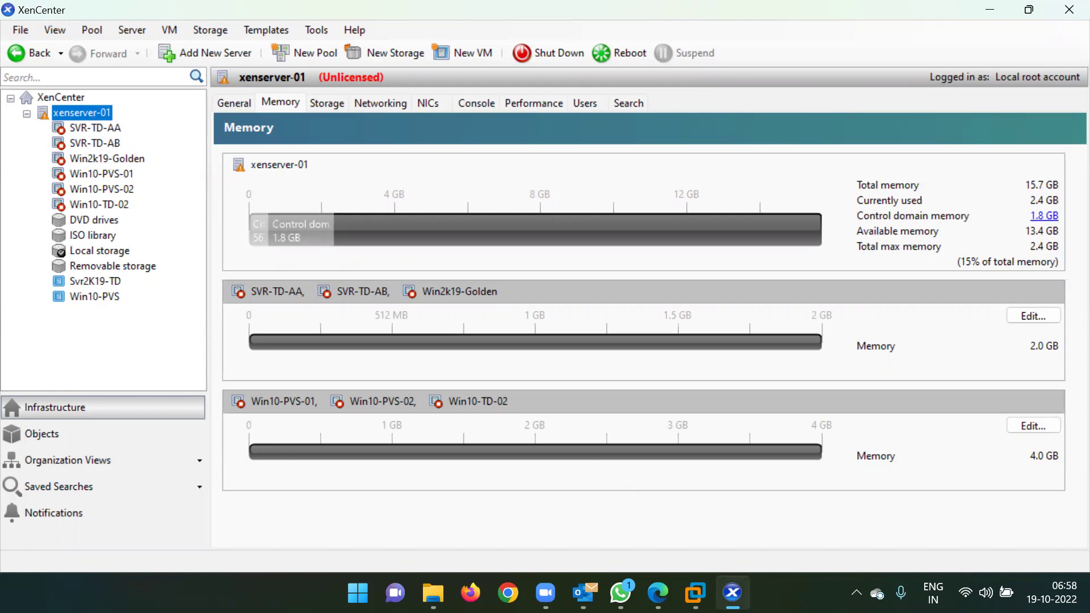
pyautogui.hotkey('alt', 'Tab')
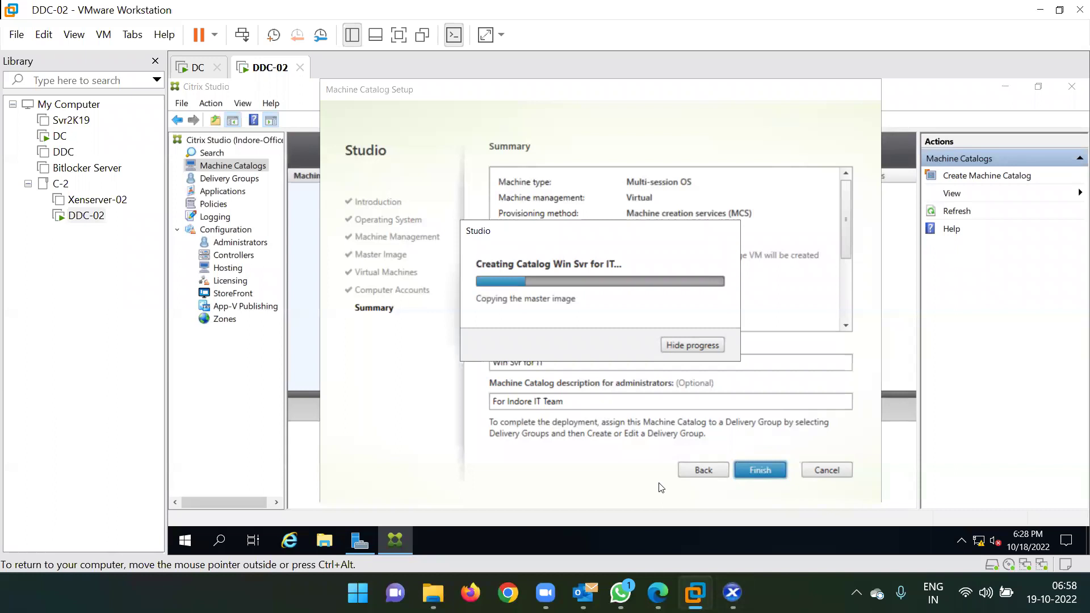
# - Check the host computer's memory and disk performance in Task Manager during the catalog creation, and close it
pyautogui.rightClick(817, 593)
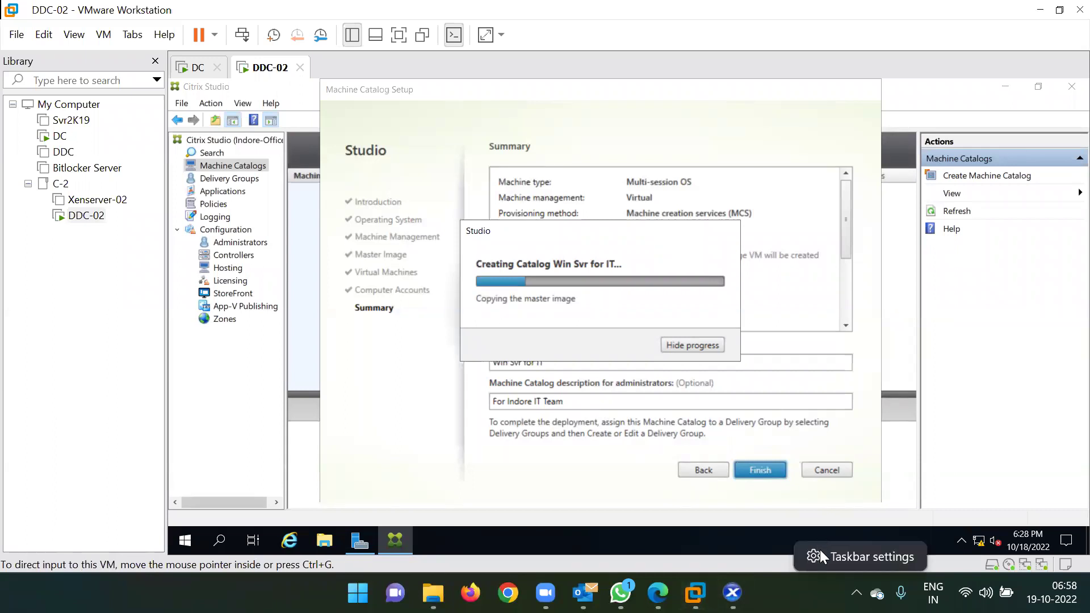
pyautogui.press('Escape')
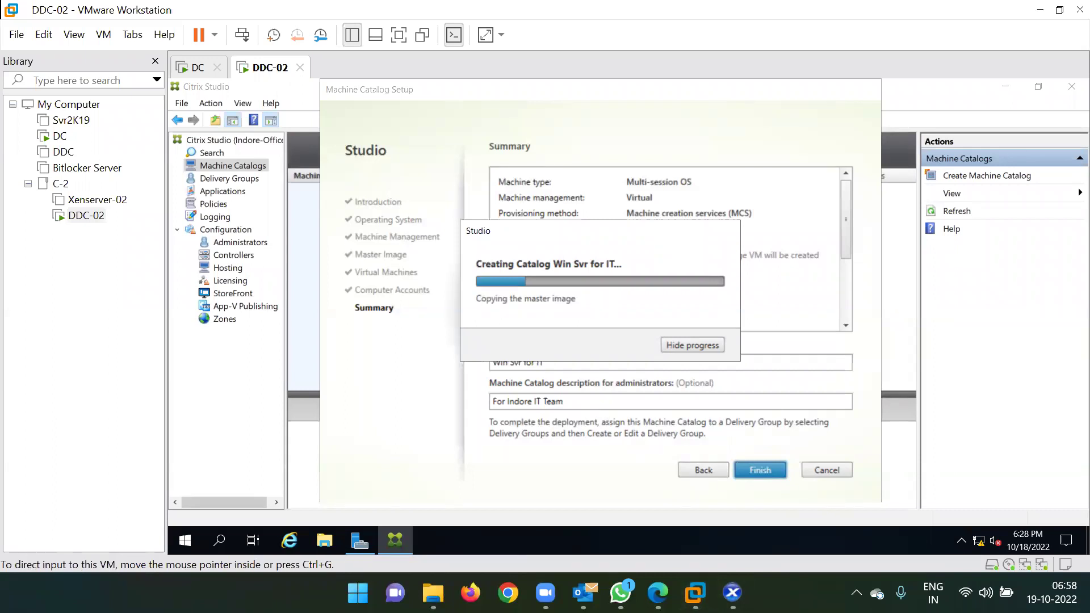
pyautogui.hotkey('ctrl', 'shift', 'Escape')
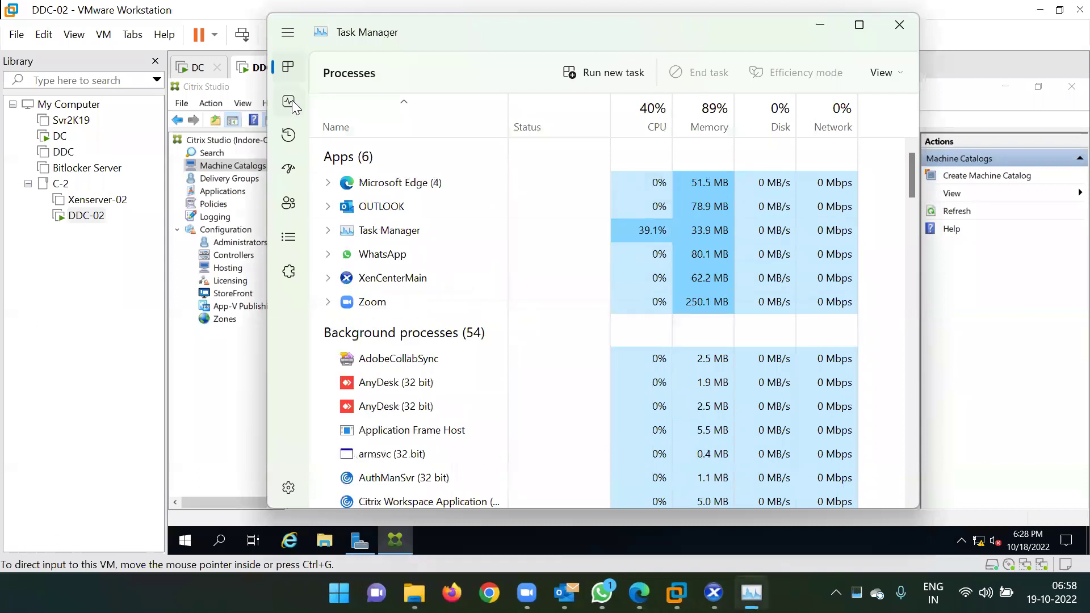
pyautogui.click(291, 101)
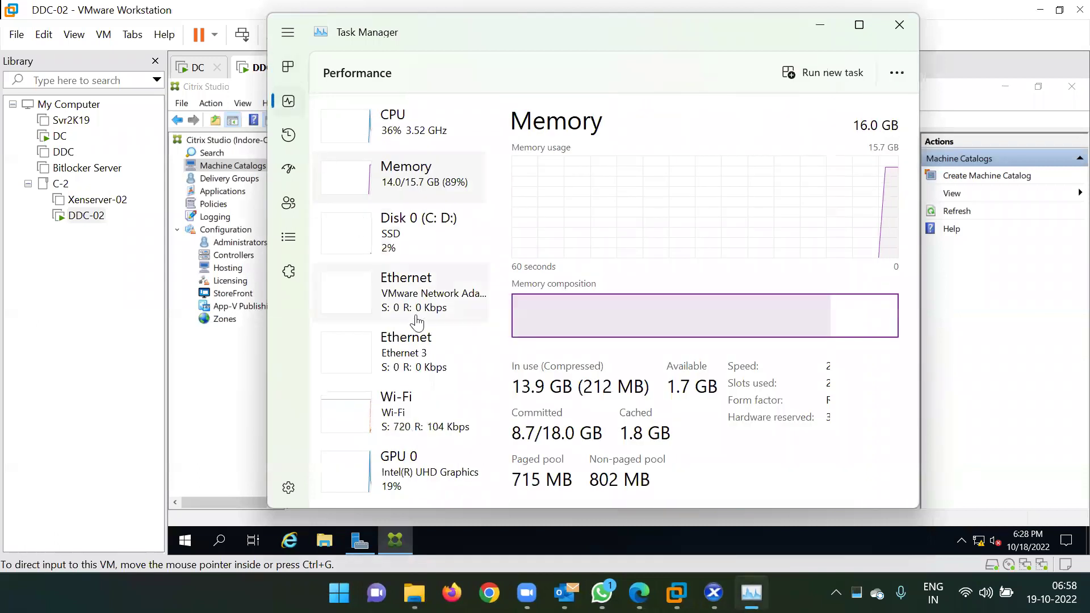
pyautogui.click(420, 249)
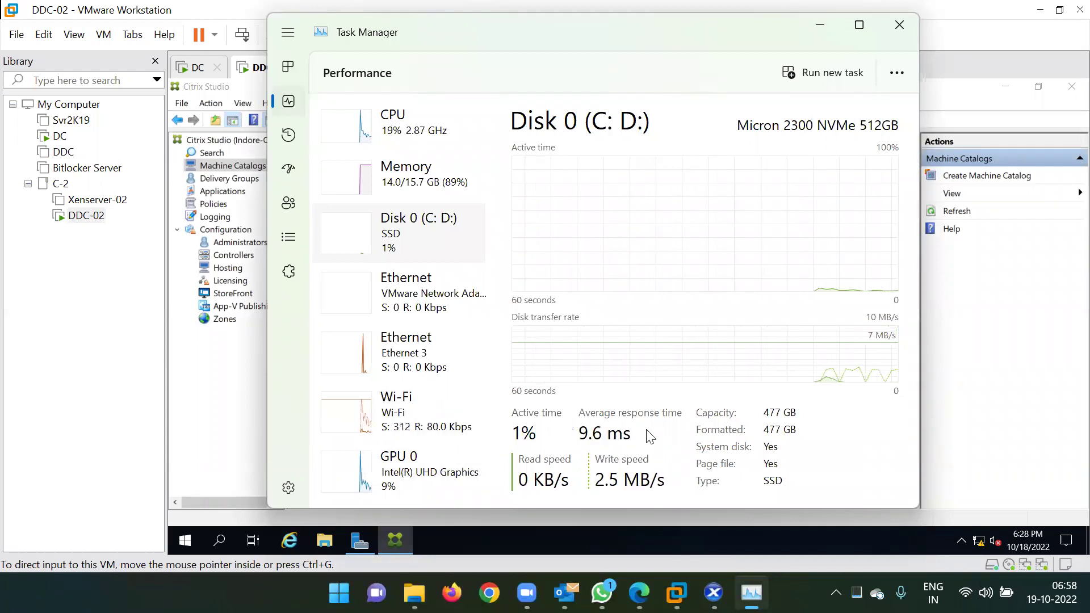
pyautogui.click(895, 29)
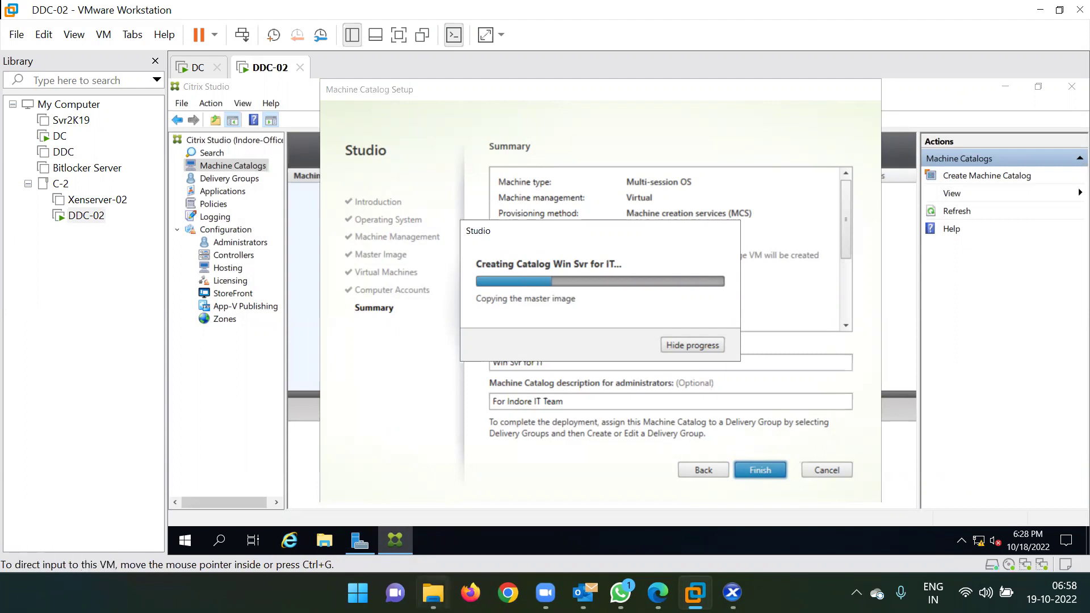
# - Open the Citrix Intro presentation from OneDrive in PowerPoint and examine the Delivery Controllers in the Working & Key components diagram
pyautogui.click(433, 592)
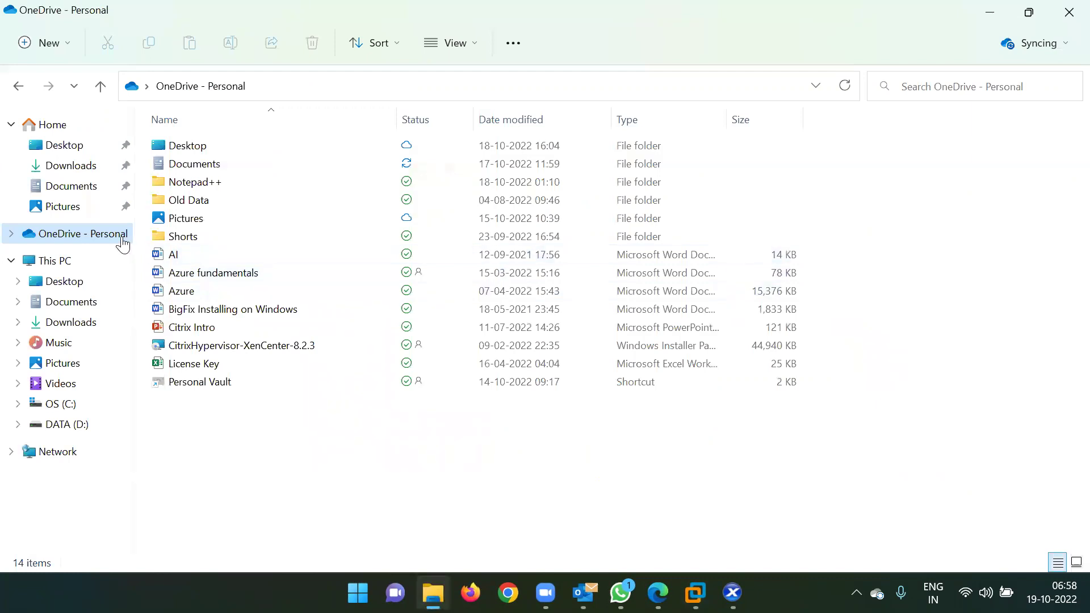
pyautogui.doubleClick(255, 326)
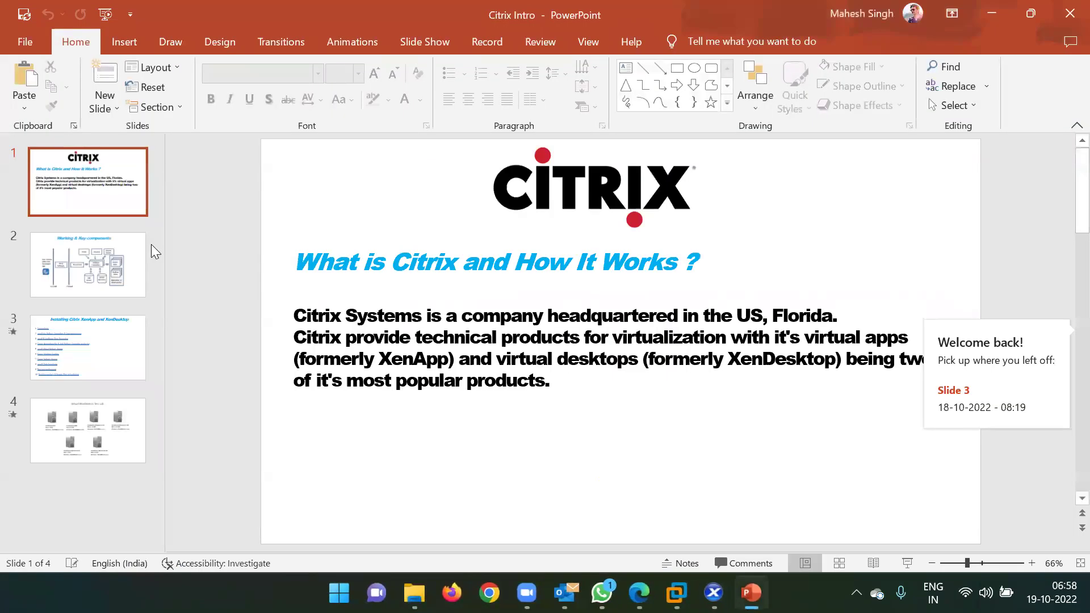
pyautogui.click(86, 295)
pyautogui.click(677, 342)
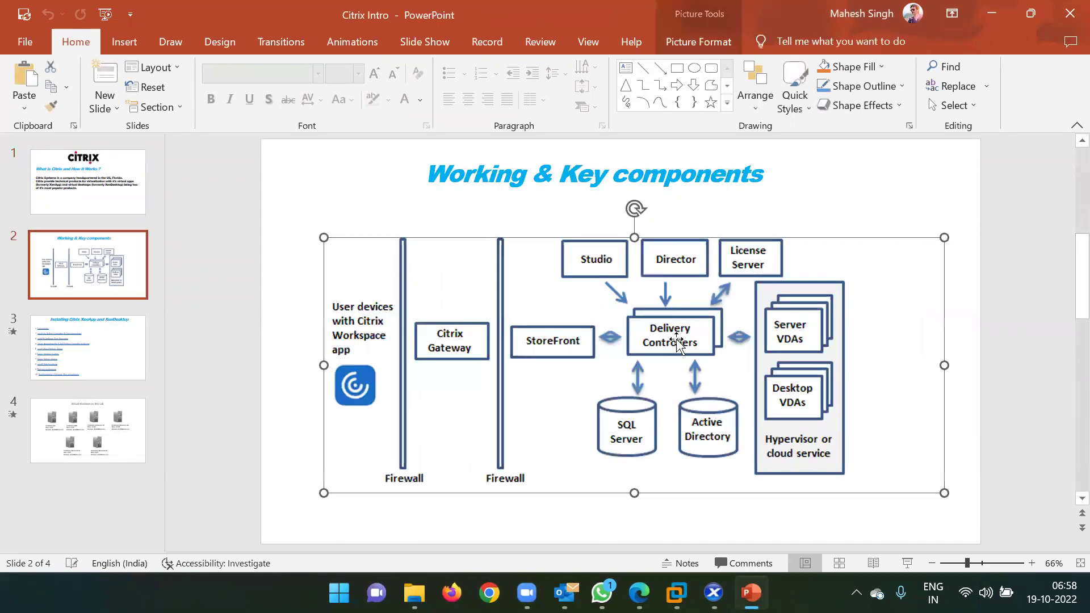
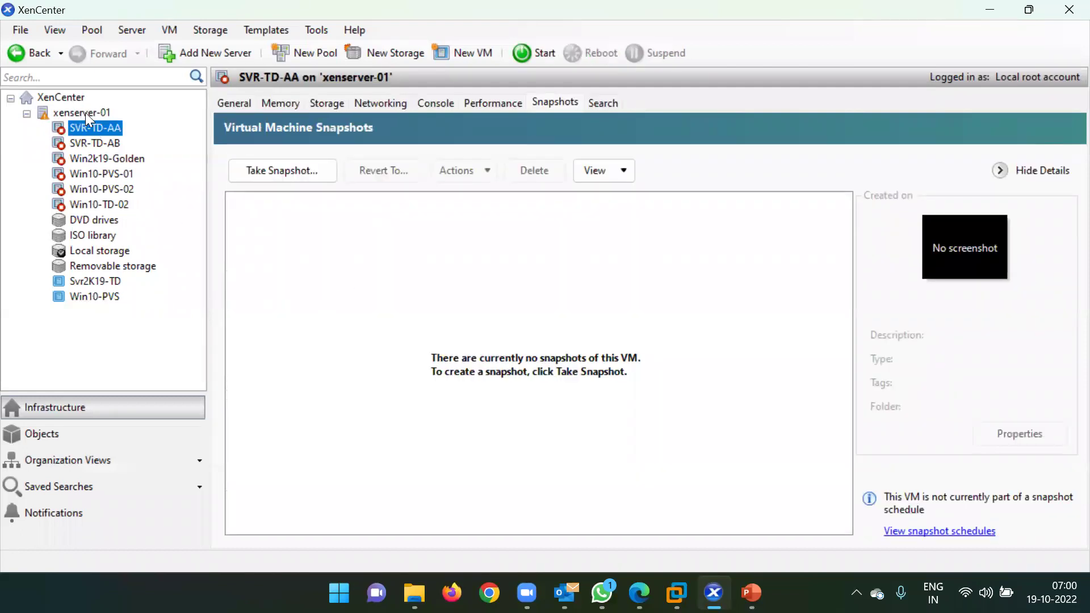
# - Check xenserver-01 and its virtual machines in XenCenter, and return to the catalog creation progress on DDC-02
pyautogui.click(87, 110)
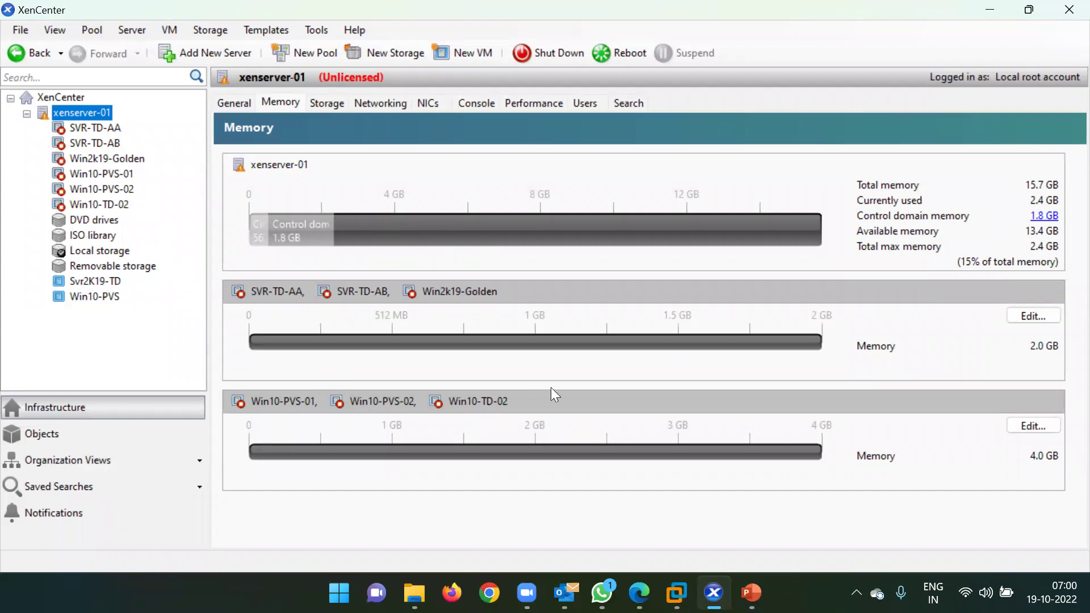
pyautogui.moveTo(676, 591)
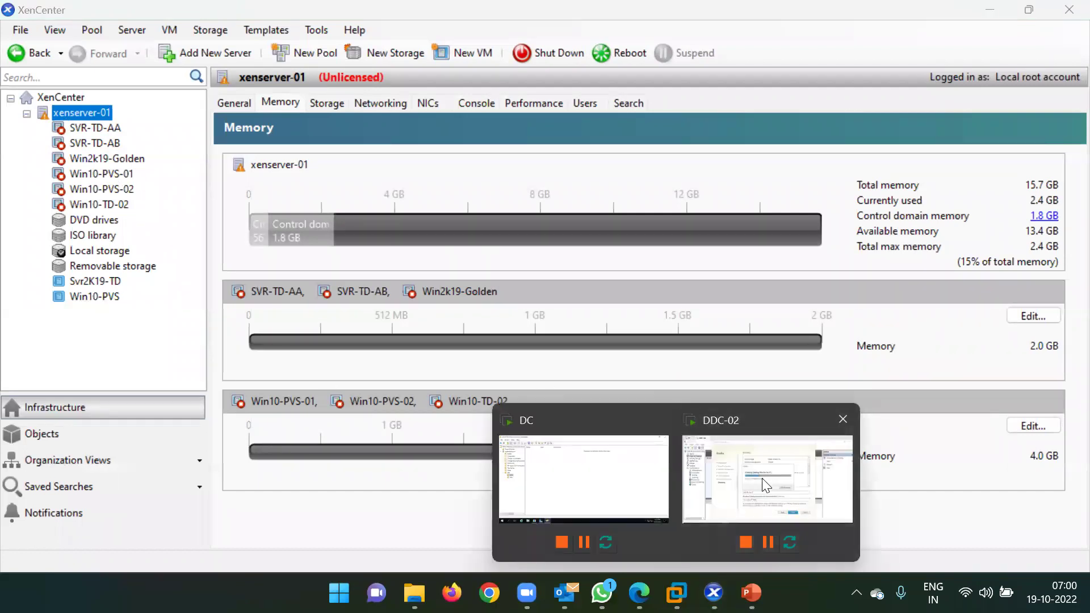
pyautogui.click(762, 478)
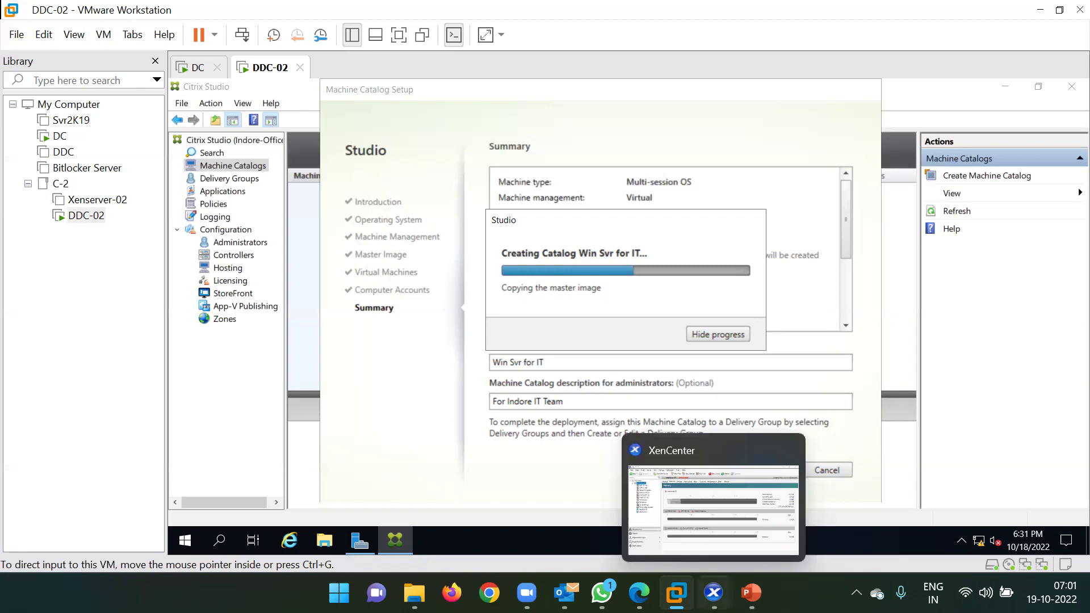
pyautogui.click(713, 592)
pyautogui.click(676, 592)
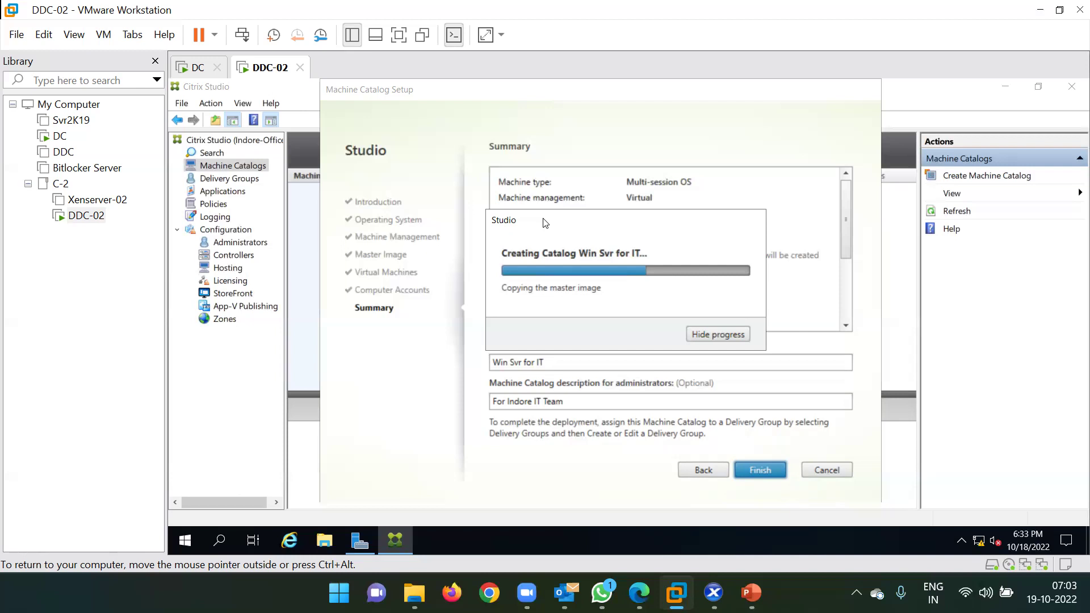
# - Inspect the temporary "Preparation - Win Svr for IT" machine in XenCenter, and switch back to Citrix Studio on DDC-02
pyautogui.click(714, 593)
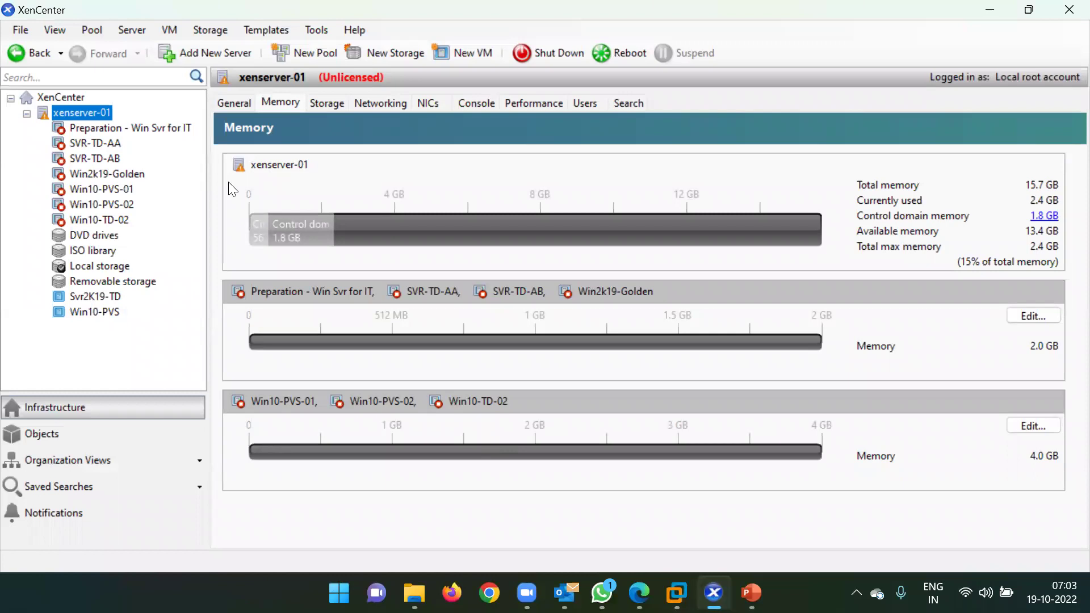
pyautogui.click(131, 127)
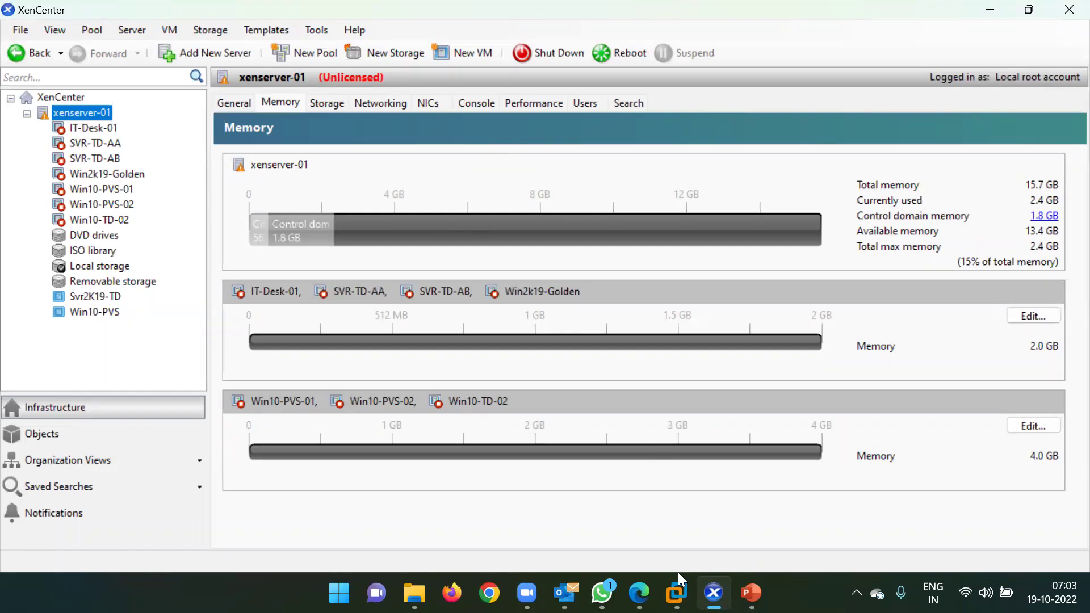
pyautogui.moveTo(676, 593)
pyautogui.click(751, 468)
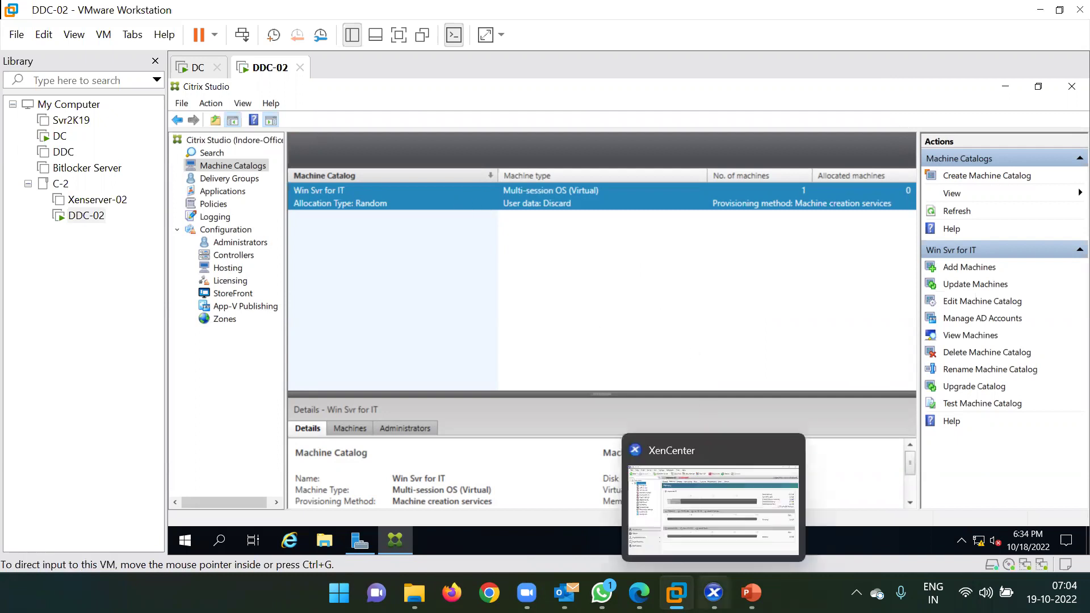
# - View the general properties of the IT-Desk-01 machine in XenCenter, and return to Citrix Studio
pyautogui.click(714, 592)
pyautogui.click(75, 128)
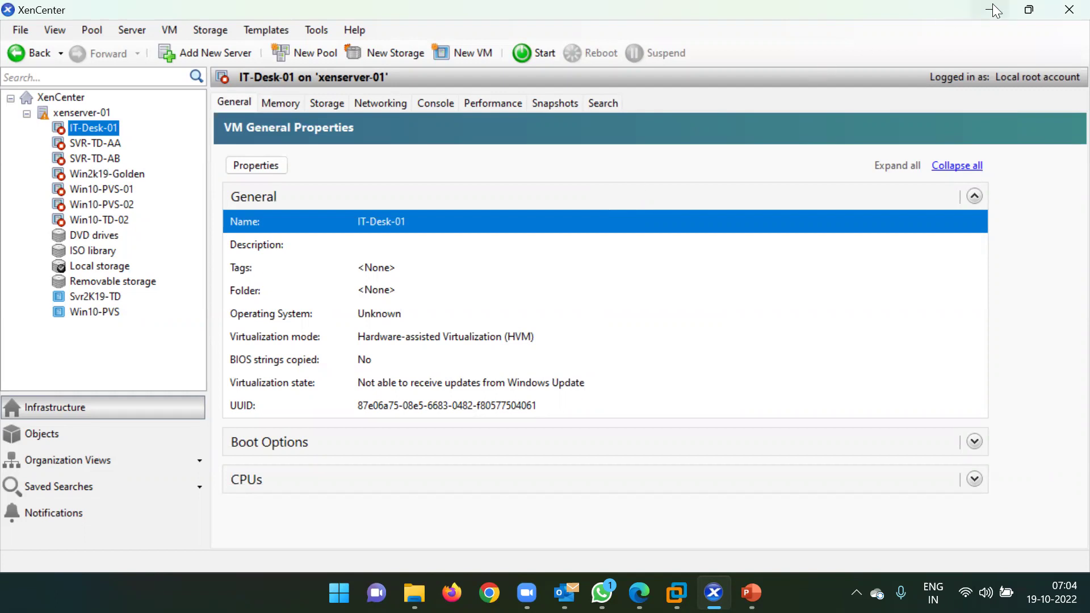
pyautogui.hotkey('alt', 'Tab')
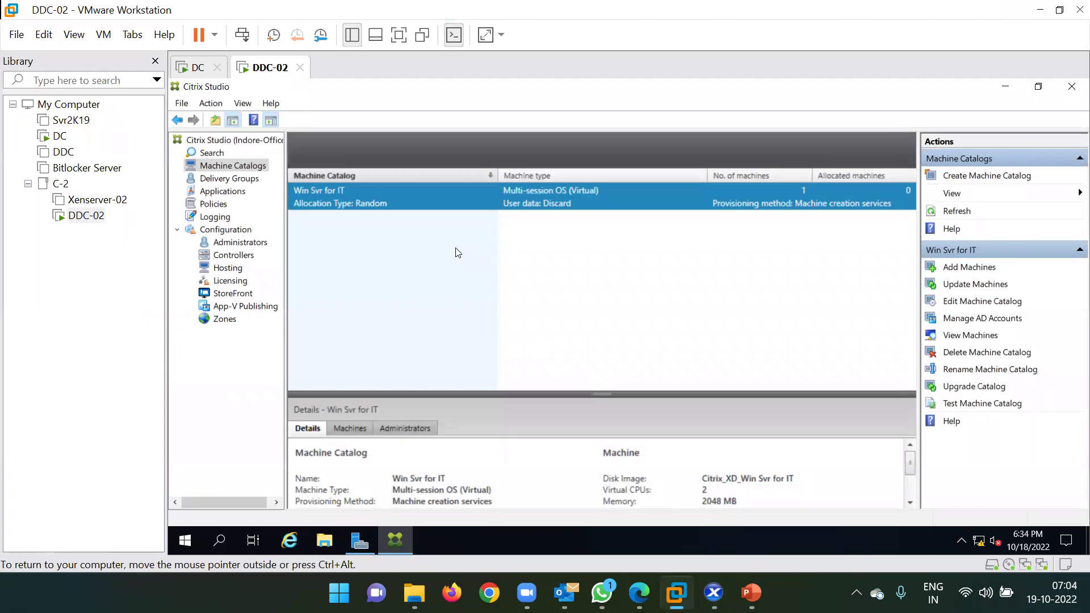
# - Start creating a delivery group with 1 machine from the Win Svr for IT catalog, and proceed to its user settings
pyautogui.click(222, 180)
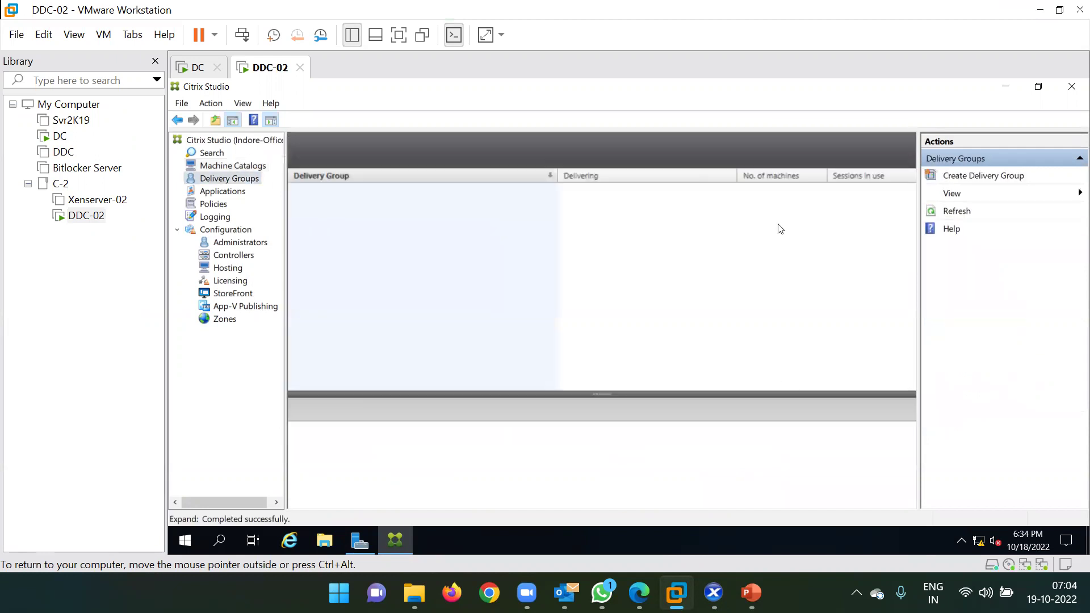
pyautogui.click(992, 181)
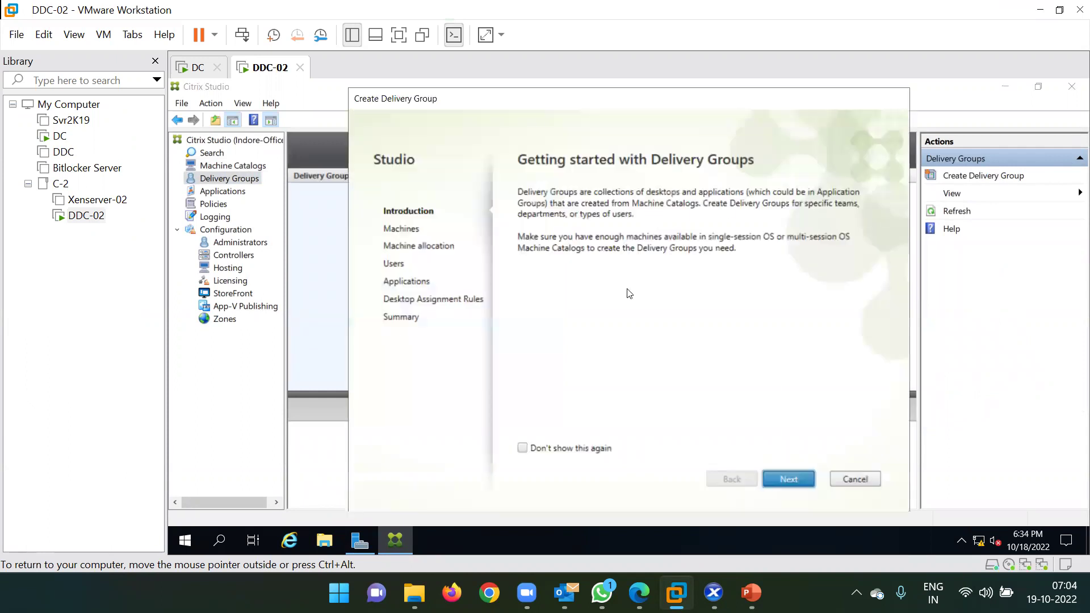
pyautogui.click(789, 479)
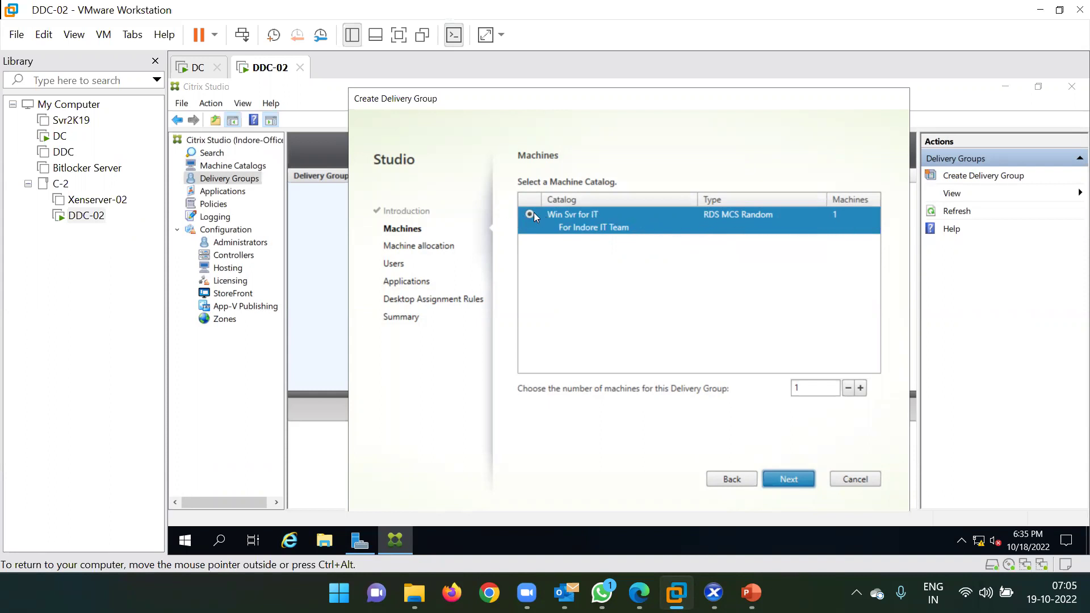
pyautogui.click(786, 483)
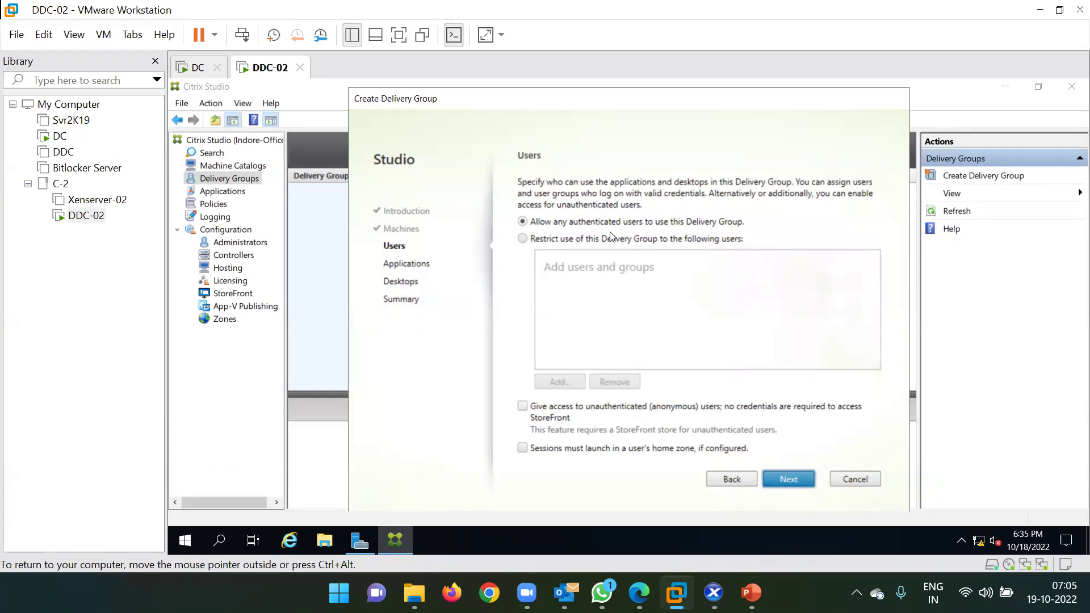
# - Restrict use of the delivery group to specific users and add the administrator's own domain account, verifying its name
pyautogui.click(521, 240)
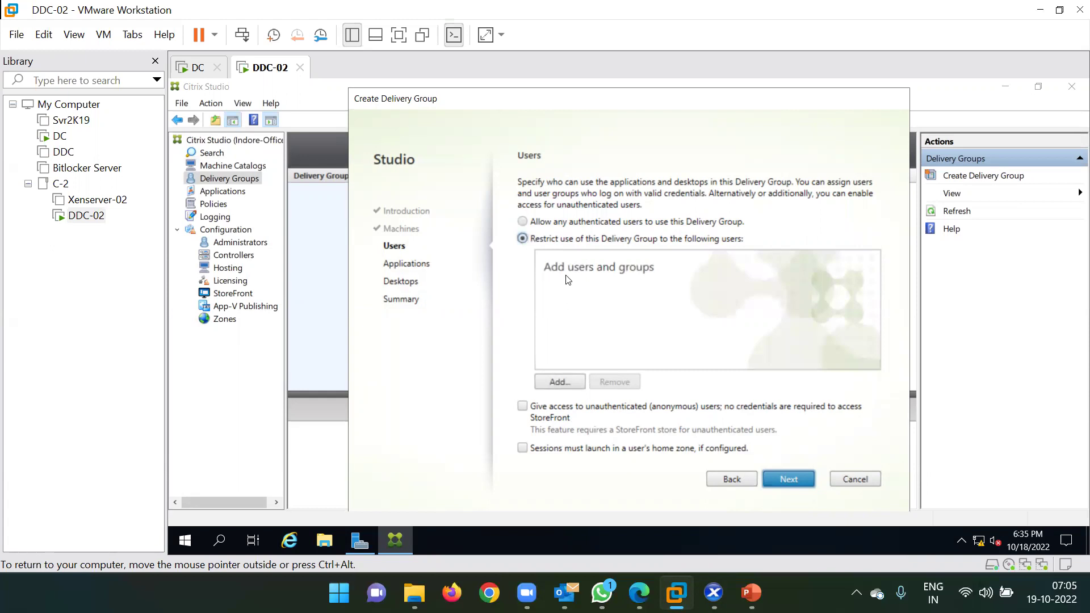
pyautogui.click(557, 384)
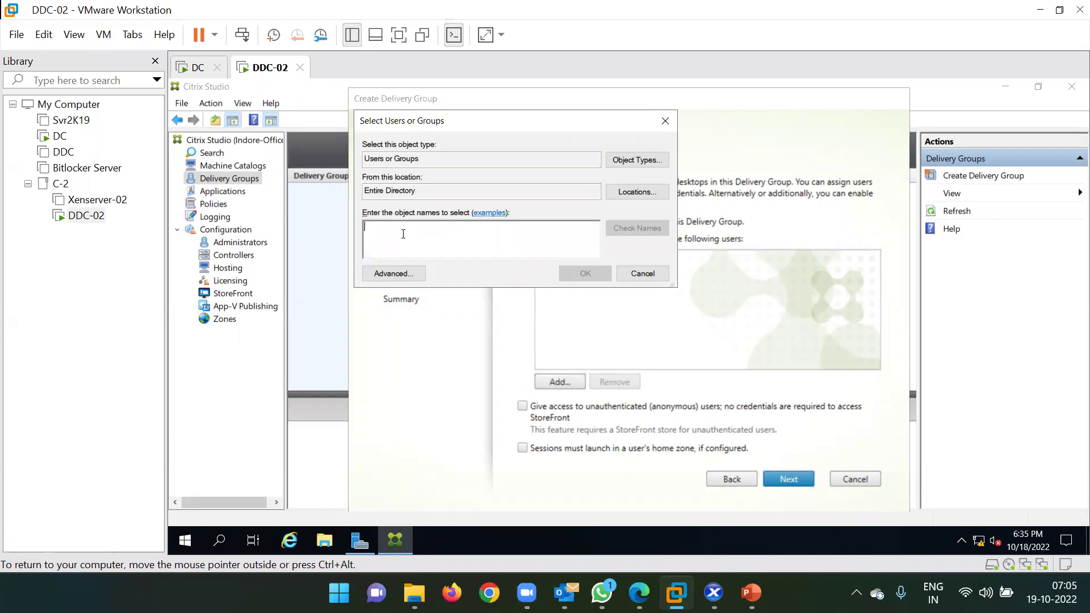
pyautogui.write('ms185426')
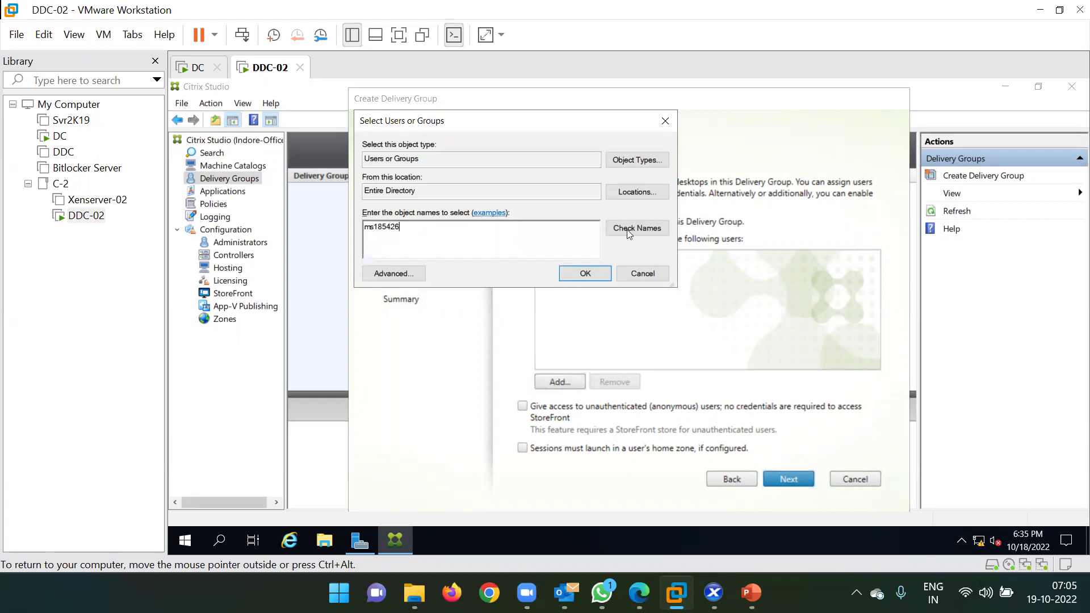
pyautogui.click(640, 227)
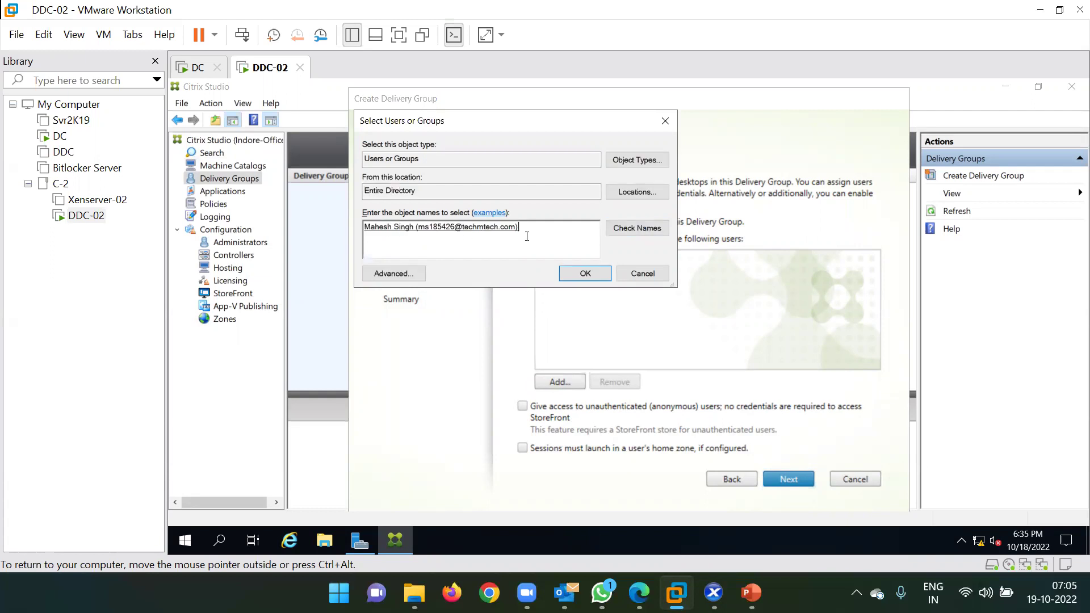
pyautogui.click(585, 275)
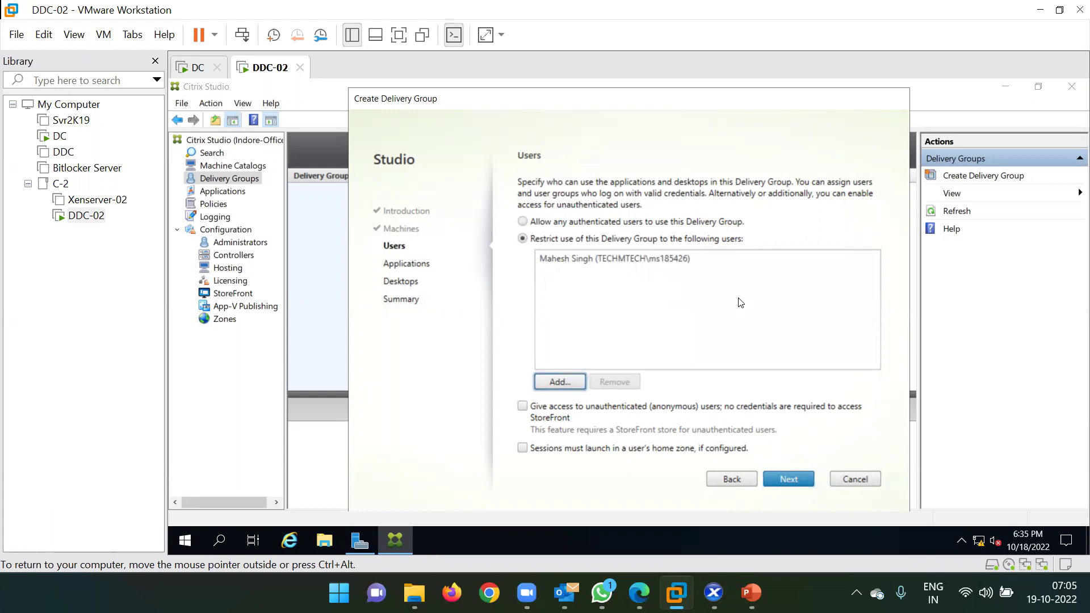
# - Proceed to the delivery group's applications and begin adding applications discovered from the machine's start menu
pyautogui.click(797, 481)
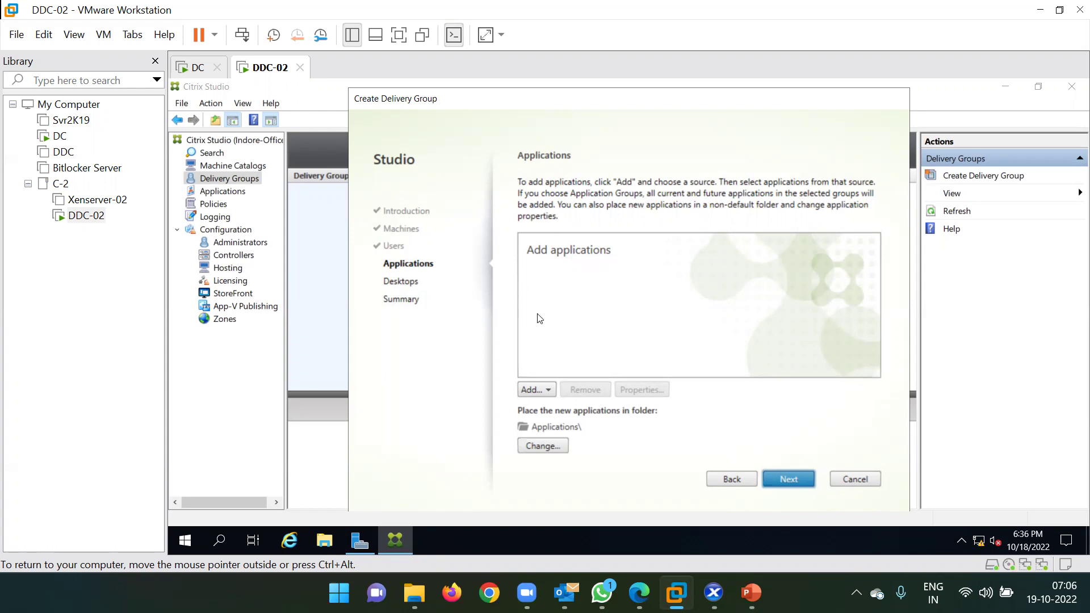
pyautogui.click(538, 390)
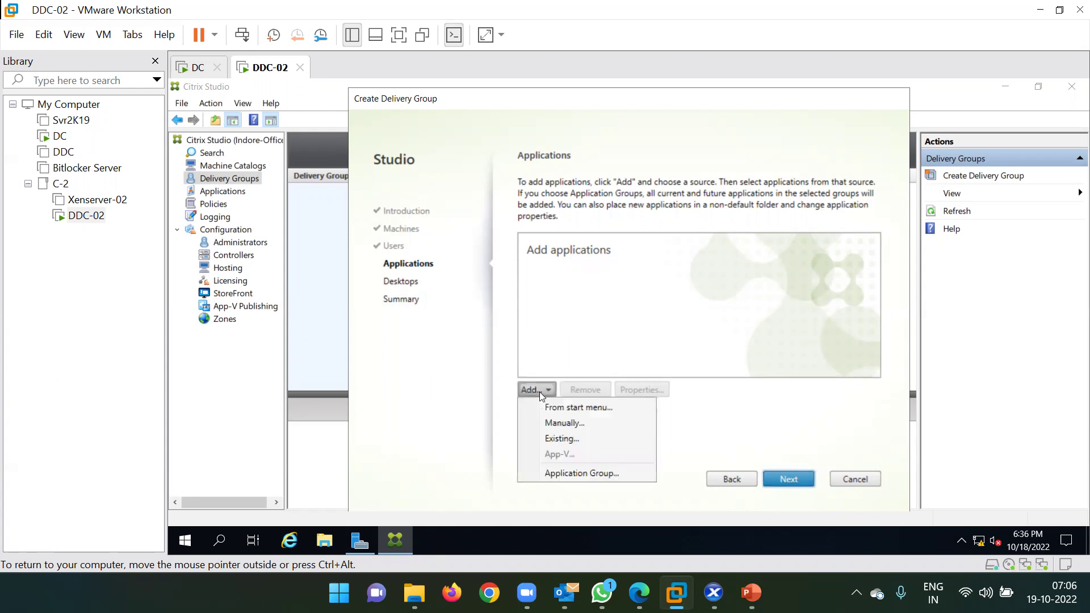
pyautogui.click(576, 408)
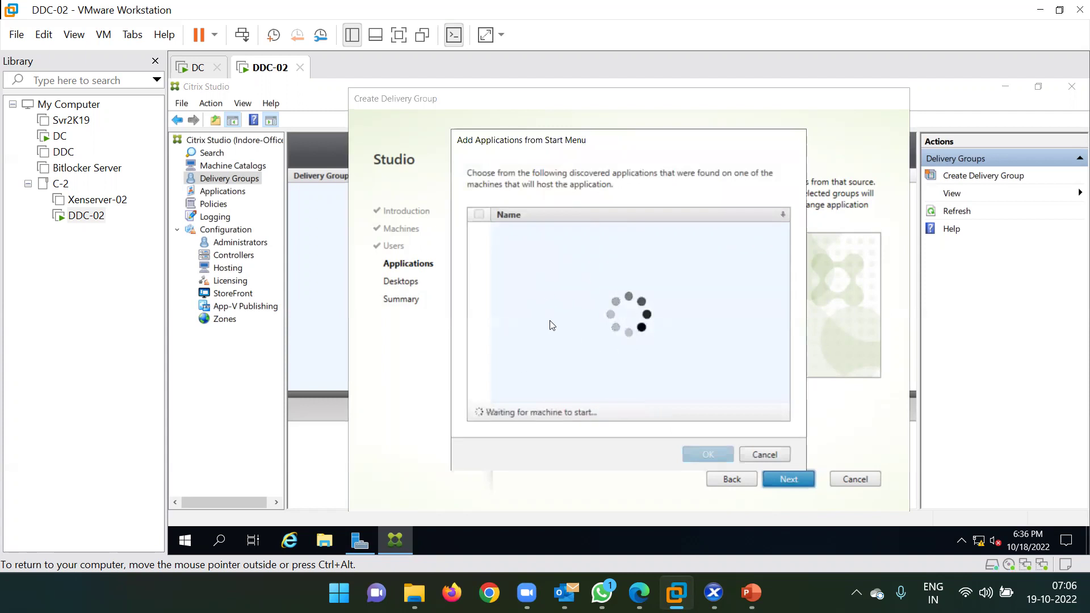
# - Watch IT-Desk-01 boot in its XenCenter console with scaling enabled, and return to the application discovery in Citrix Studio
pyautogui.click(713, 592)
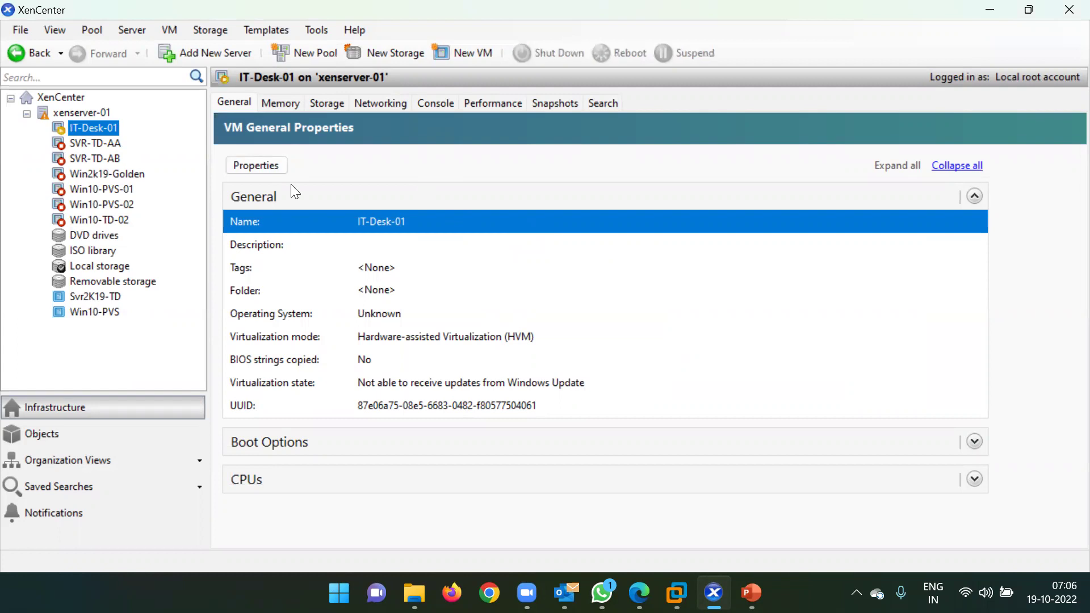
pyautogui.click(426, 105)
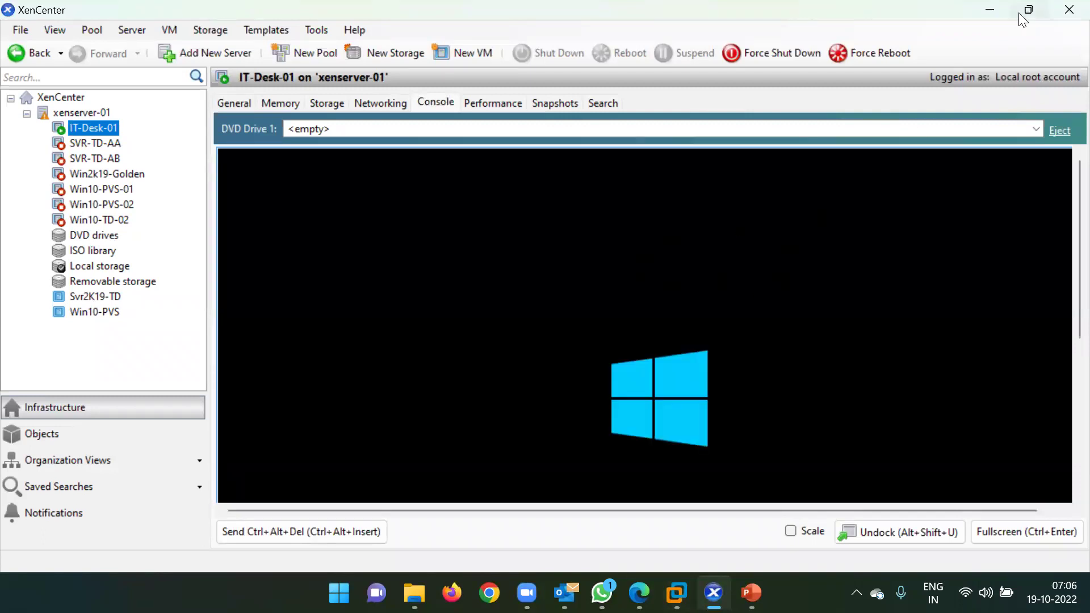
pyautogui.click(992, 4)
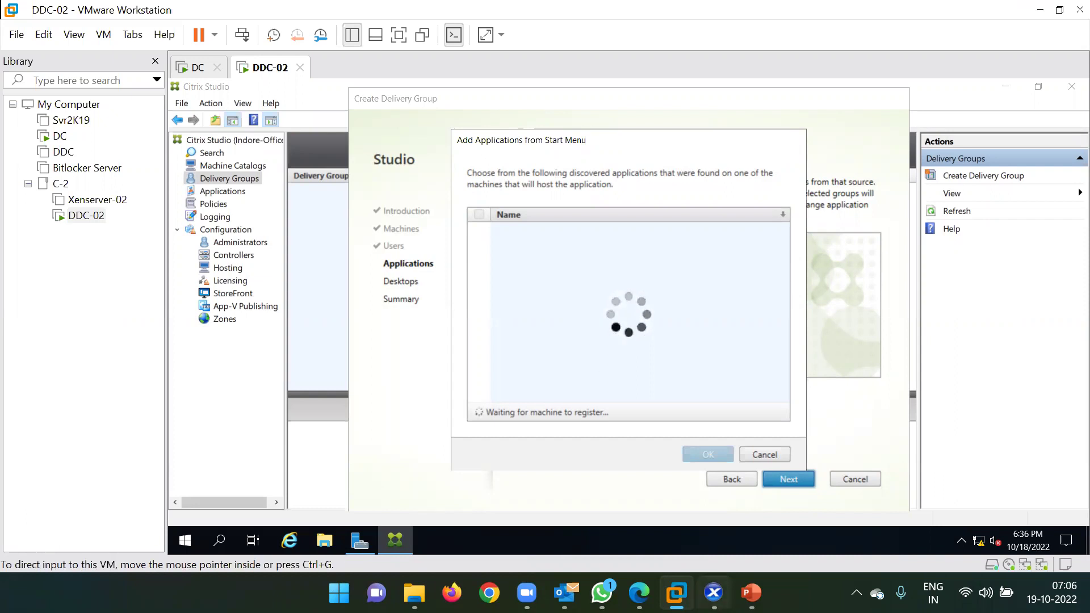
pyautogui.click(713, 592)
pyautogui.click(790, 531)
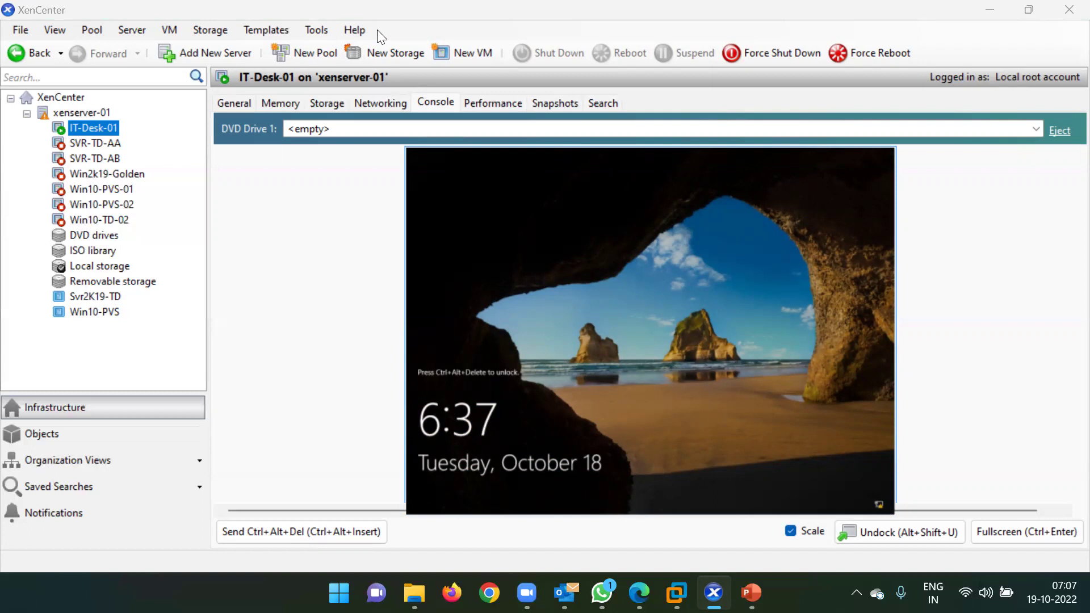
pyautogui.click(989, 11)
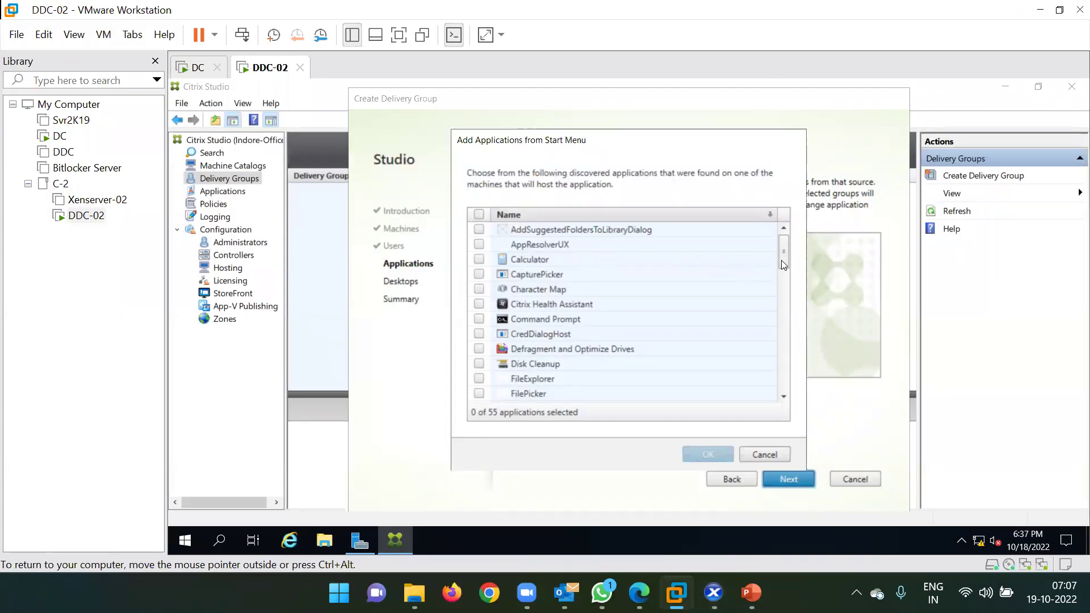
# - Add Google Chrome from the discovered applications to the delivery group
pyautogui.moveTo(782, 259); pyautogui.dragTo(808, 281)
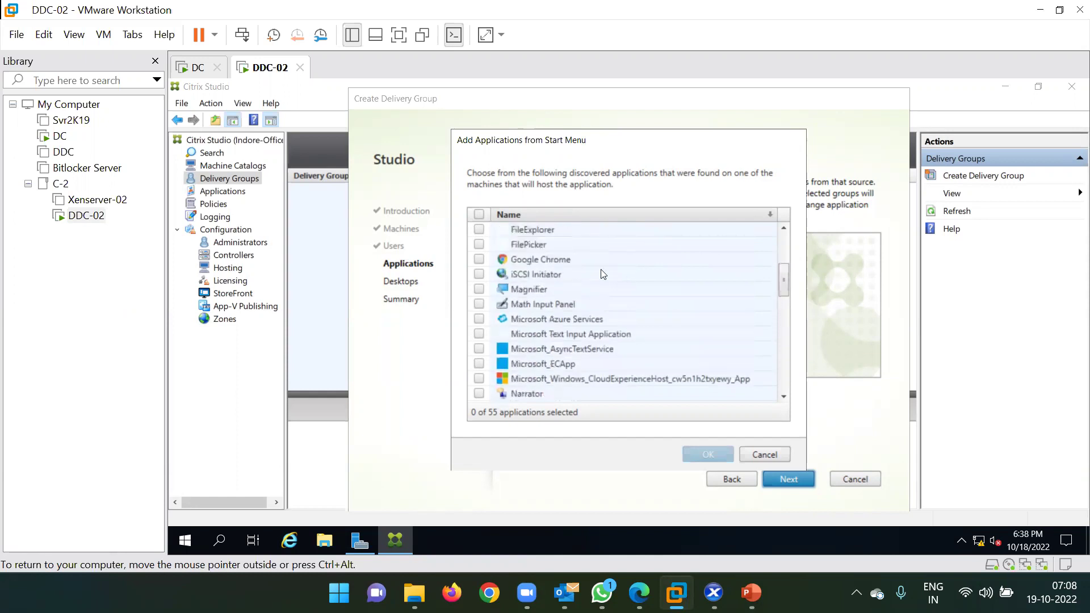
pyautogui.click(479, 261)
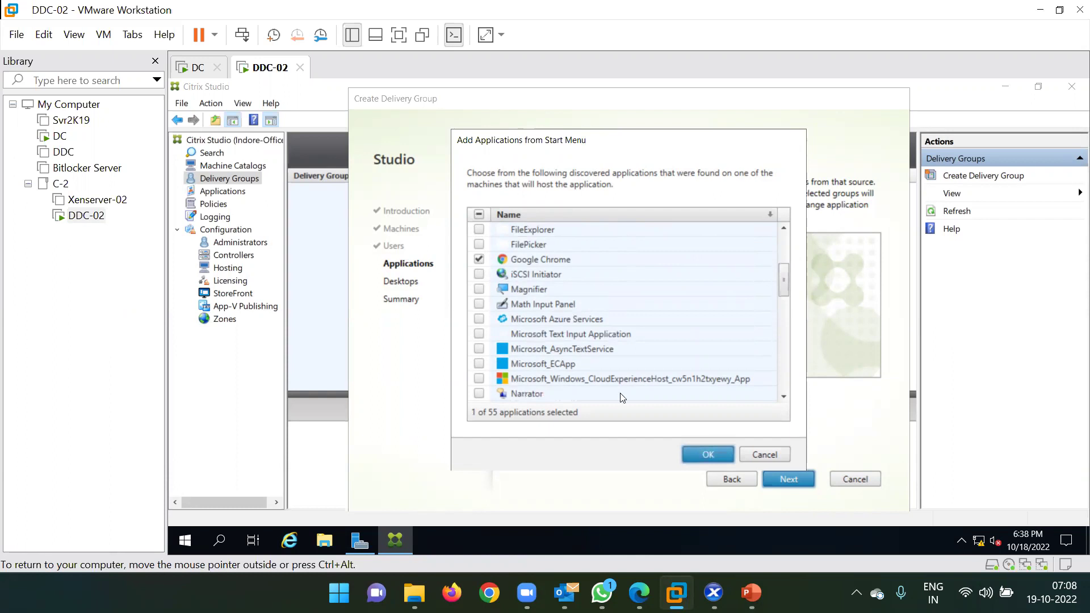
pyautogui.click(690, 456)
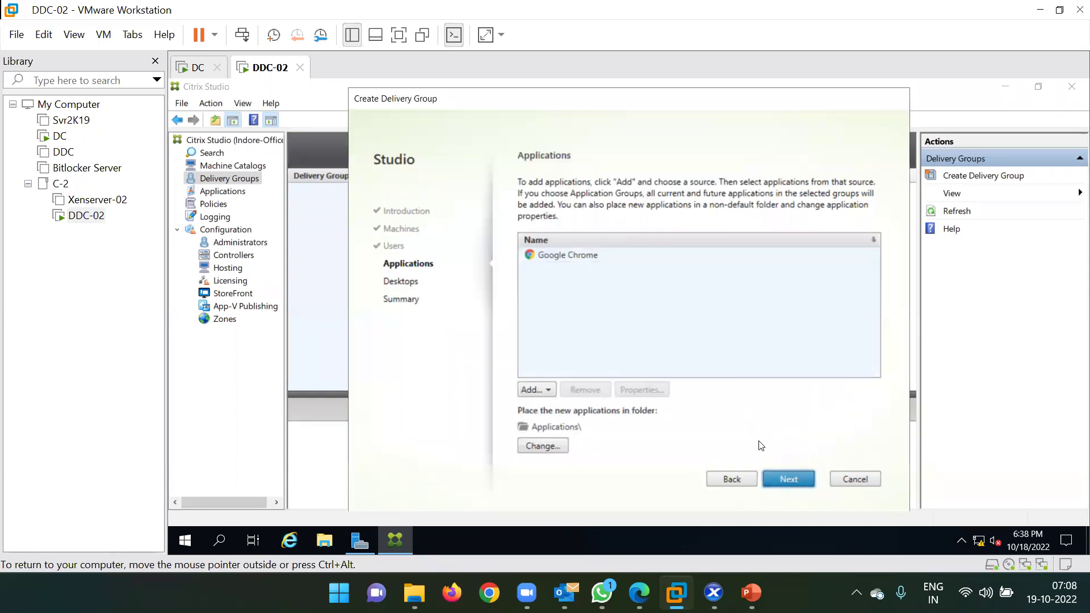